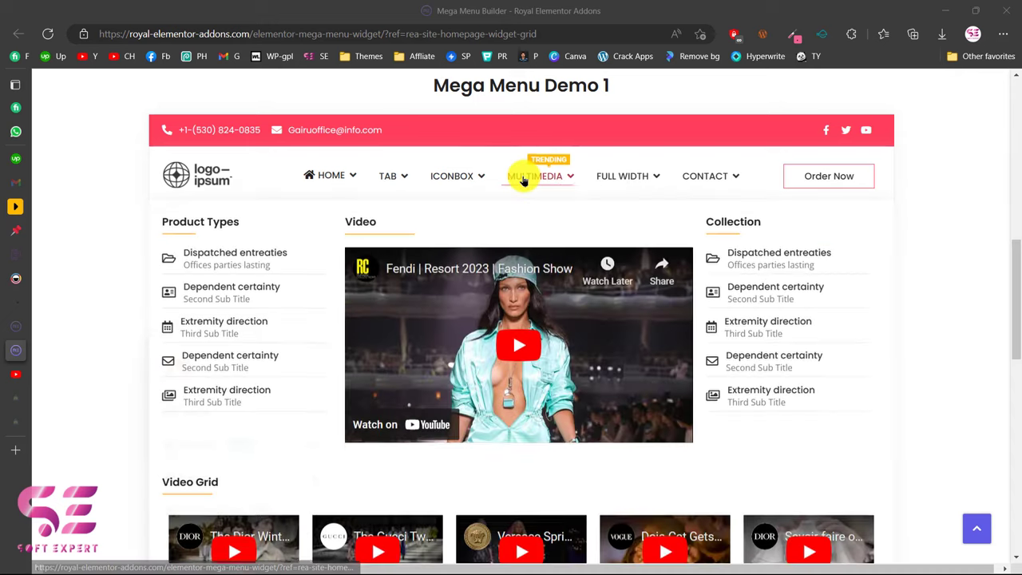
# Preview the Iconbox, Tab, Home, Full Width and Contact dropdowns in Mega Menu Demo 1
pyautogui.moveTo(477, 177)
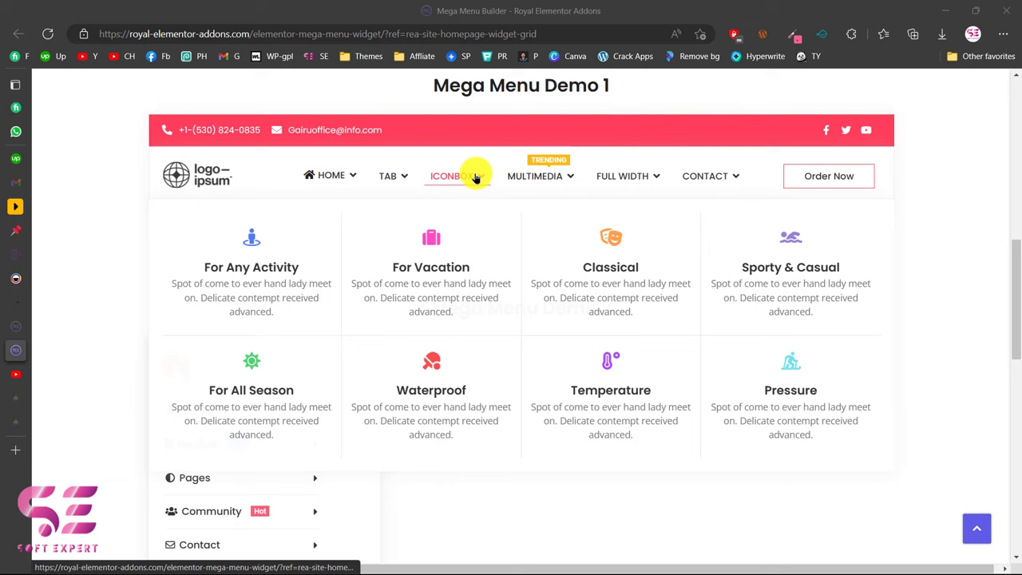
pyautogui.moveTo(401, 181)
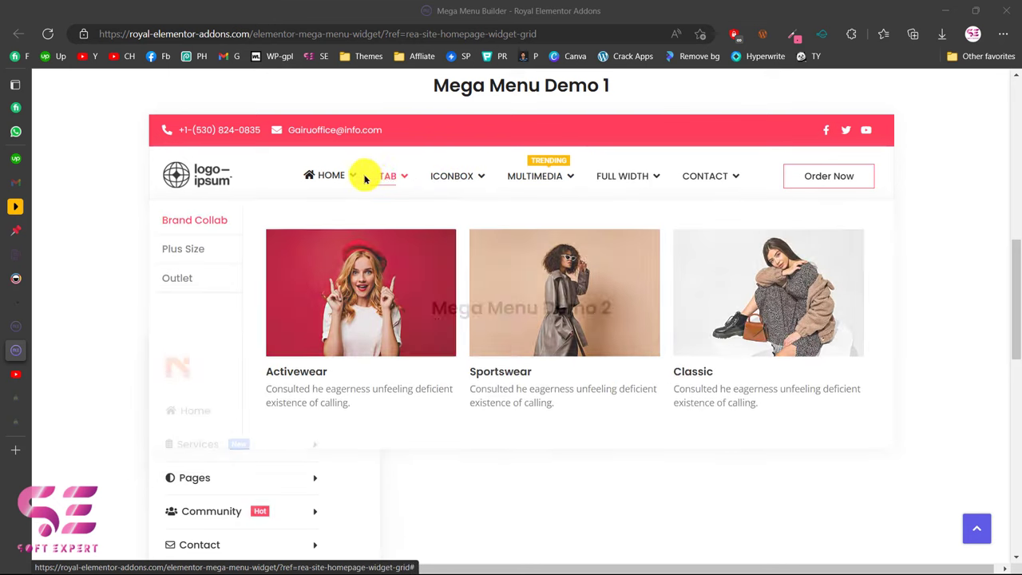
pyautogui.moveTo(343, 177)
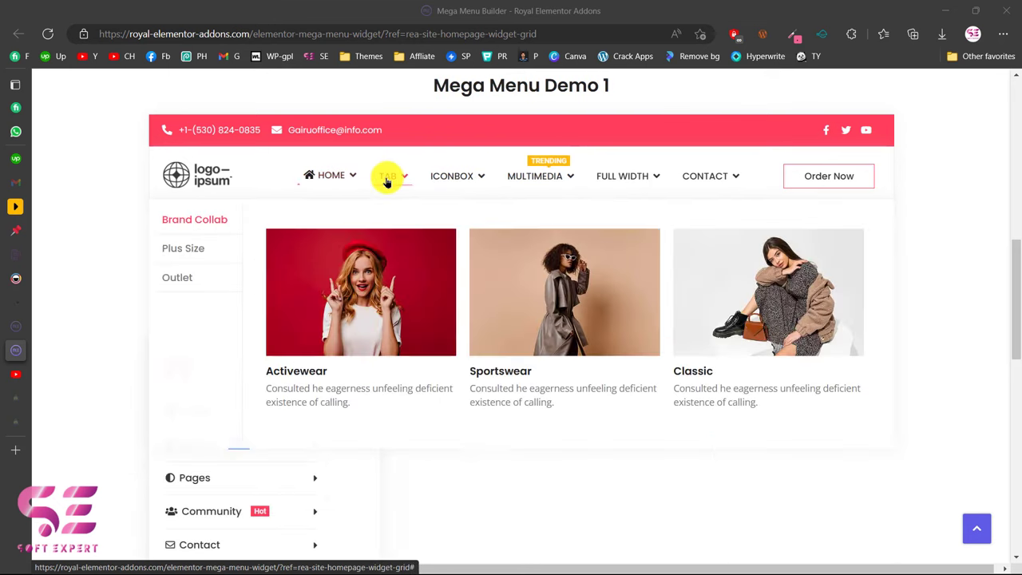
pyautogui.moveTo(433, 177)
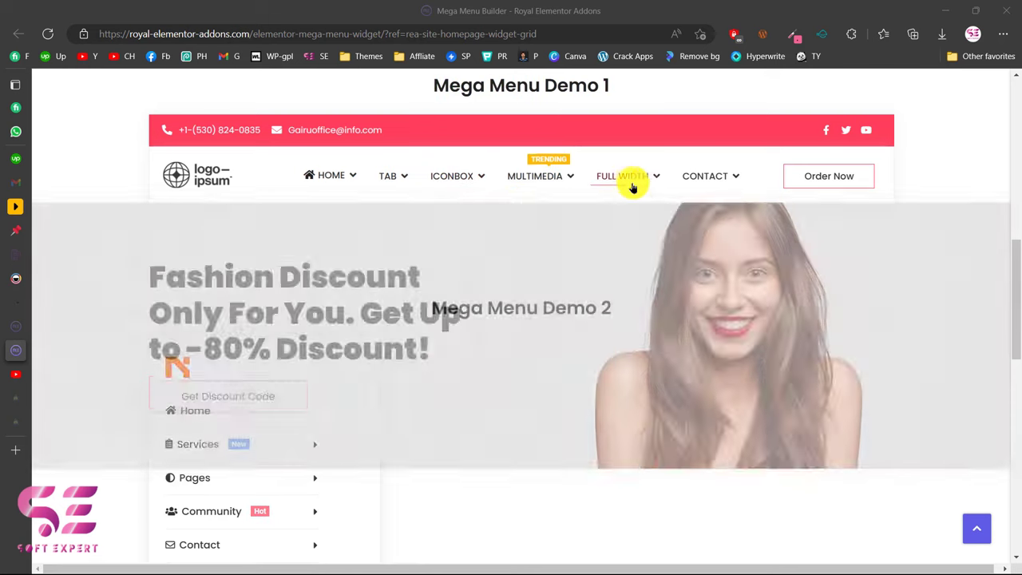
pyautogui.moveTo(679, 176)
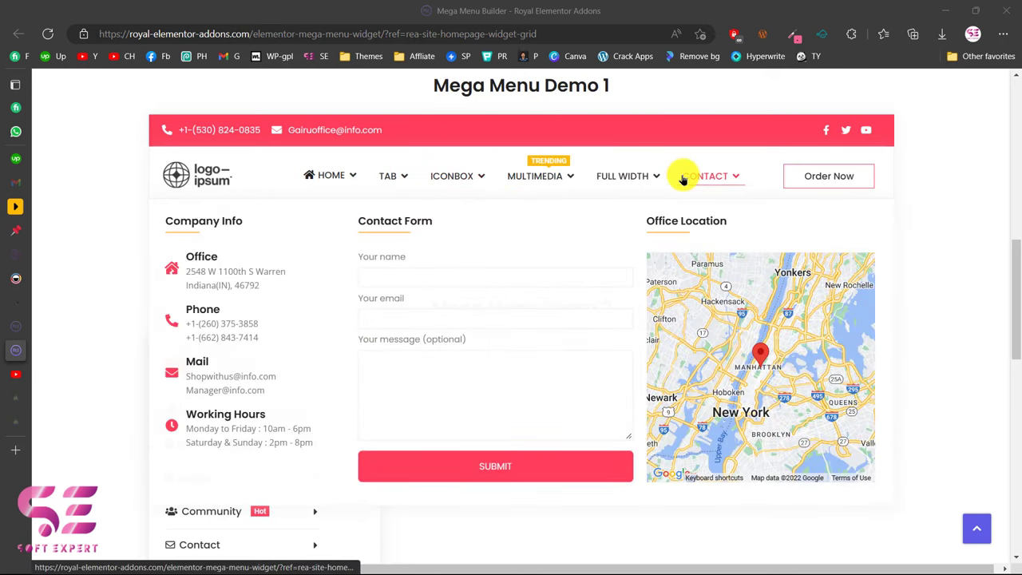
# Switch to the Soft Expert YouTube channel and look over its earlier Elementor mega menu tutorials
pyautogui.click(18, 372)
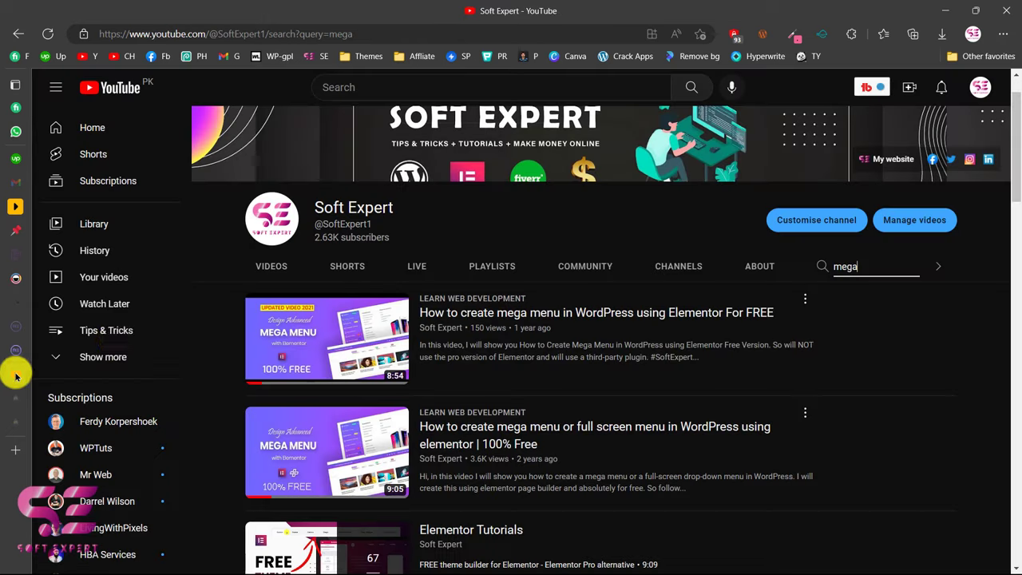
pyautogui.moveTo(349, 439)
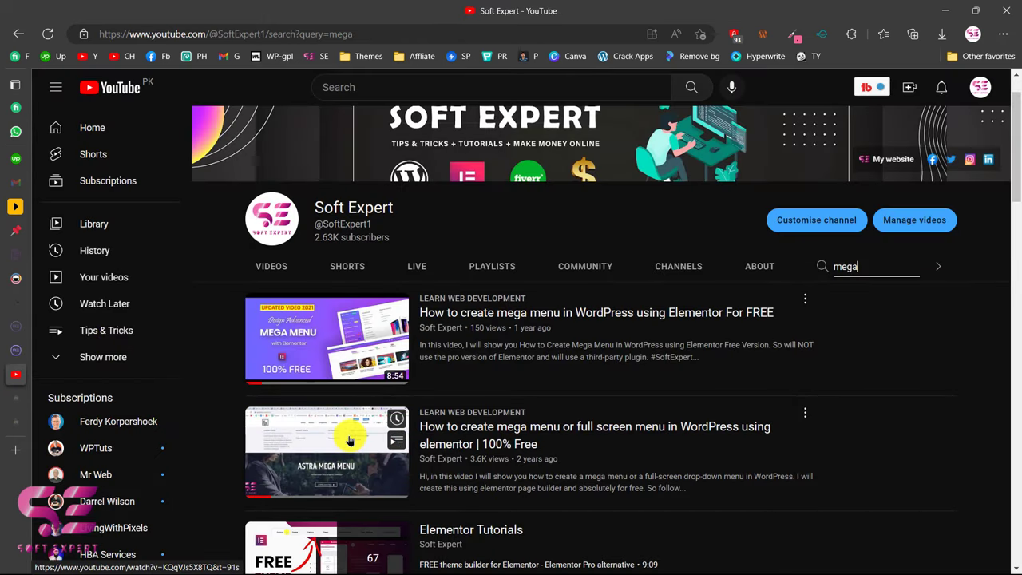
pyautogui.moveTo(379, 334)
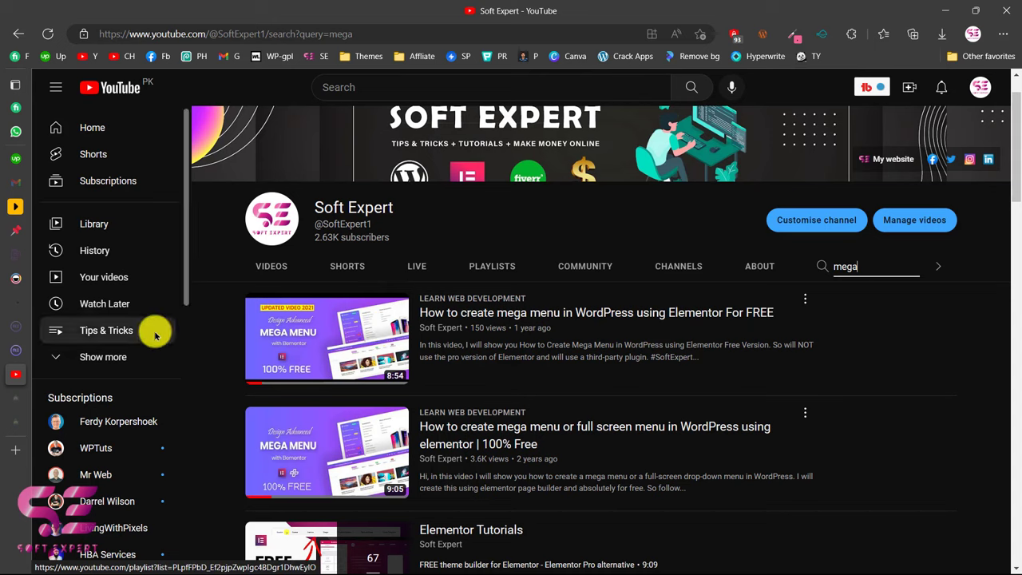
# Return to the Mega Menu Builder page and review the Multimedia, Full Width and Contact panels of Demo 1
pyautogui.click(16, 350)
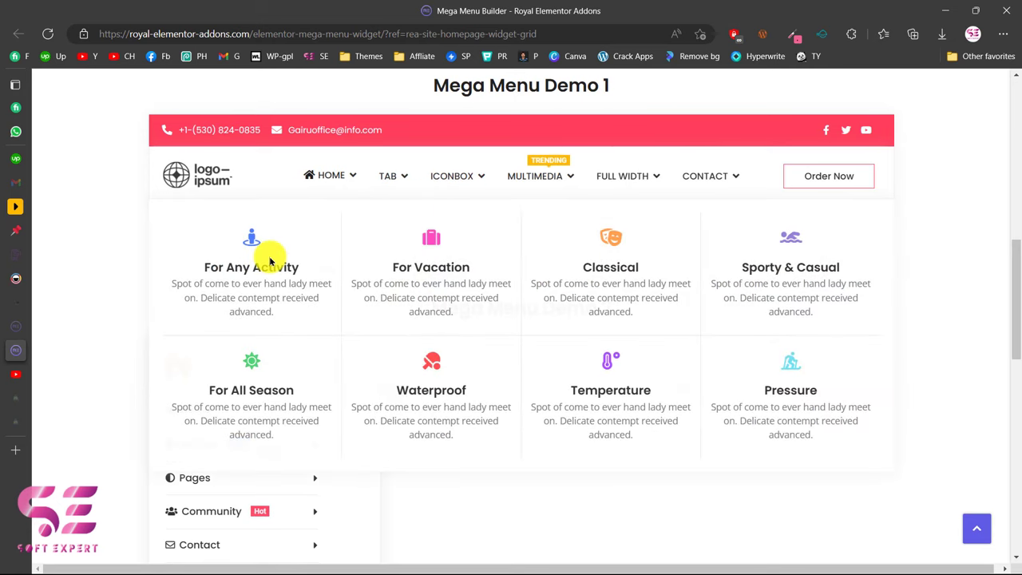
pyautogui.moveTo(529, 177)
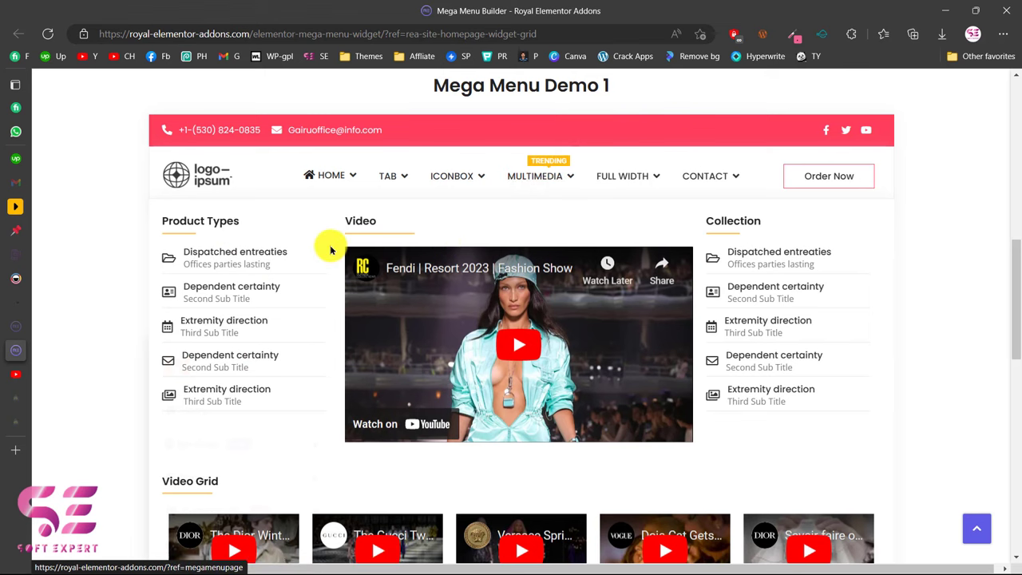
pyautogui.moveTo(625, 183)
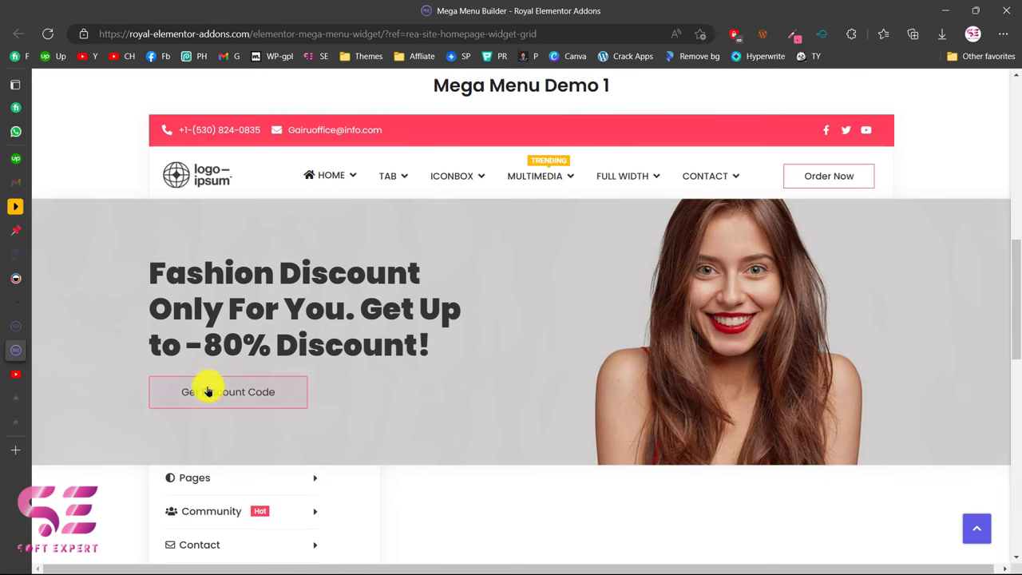
pyautogui.moveTo(697, 186)
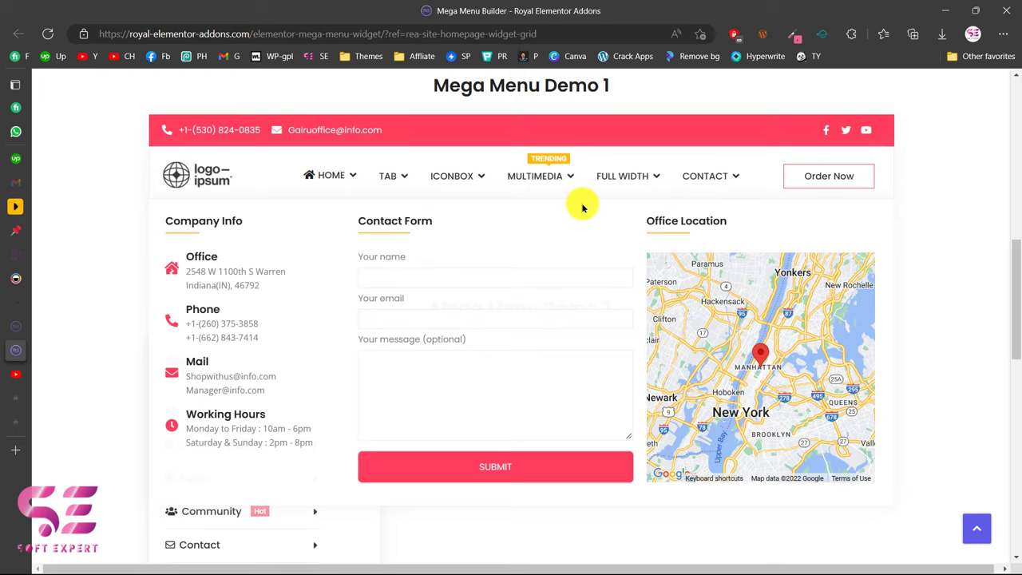
# Preview the Services, Community and Contact flyouts of the vertical menu in Mega Menu Demo 2
pyautogui.scroll(-2, 959, 251)
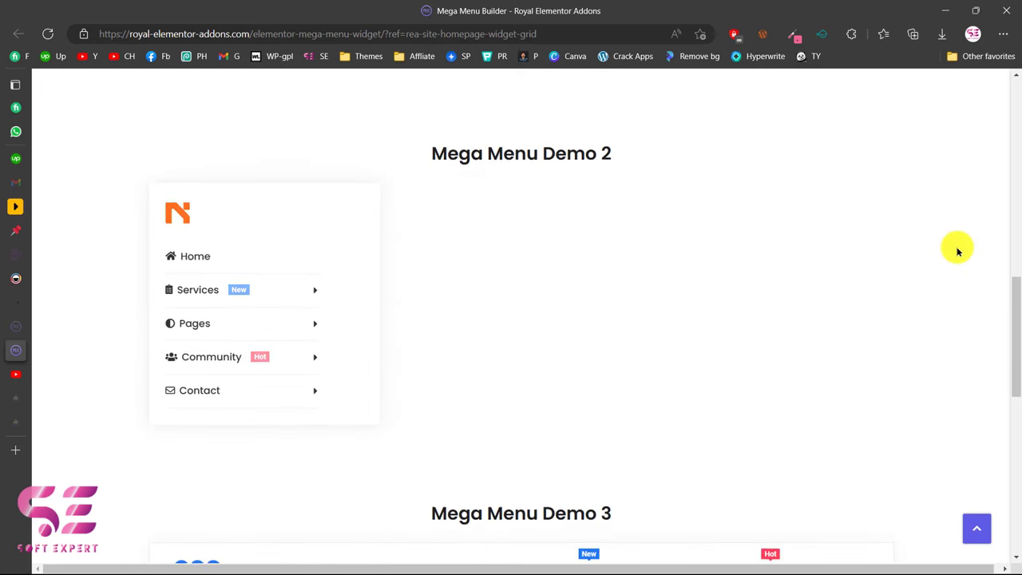
pyautogui.moveTo(266, 285)
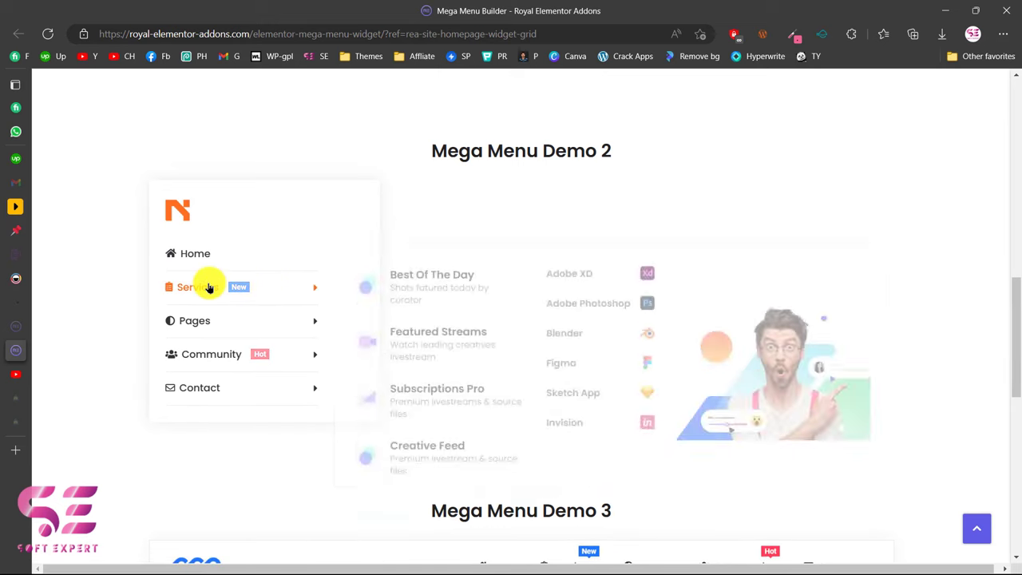
pyautogui.moveTo(207, 354)
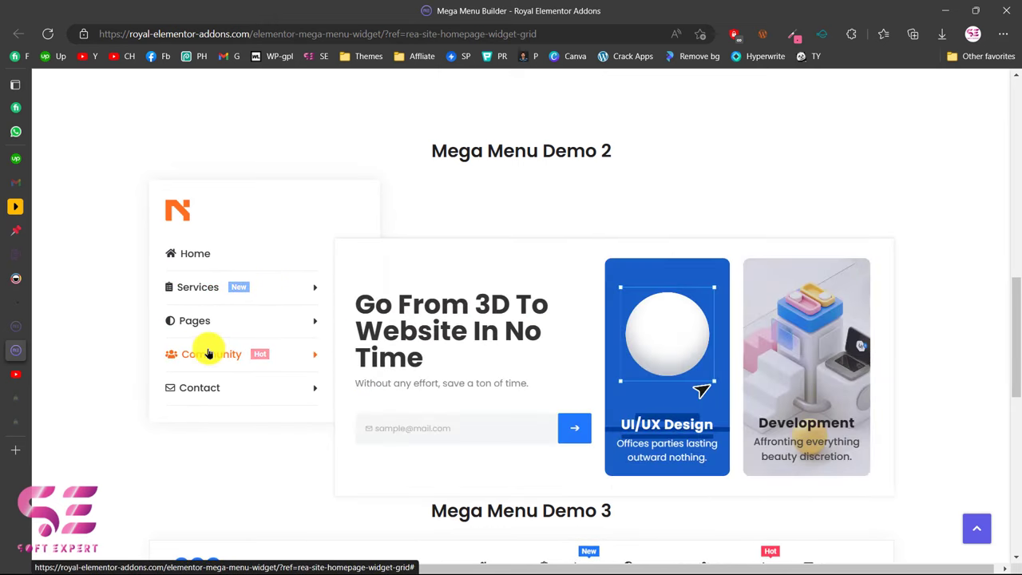
pyautogui.moveTo(206, 386)
# Preview the Services, Pages, Community and Contact dropdowns of the horizontal menu in Mega Menu Demo 3
pyautogui.scroll(-4, 233, 462)
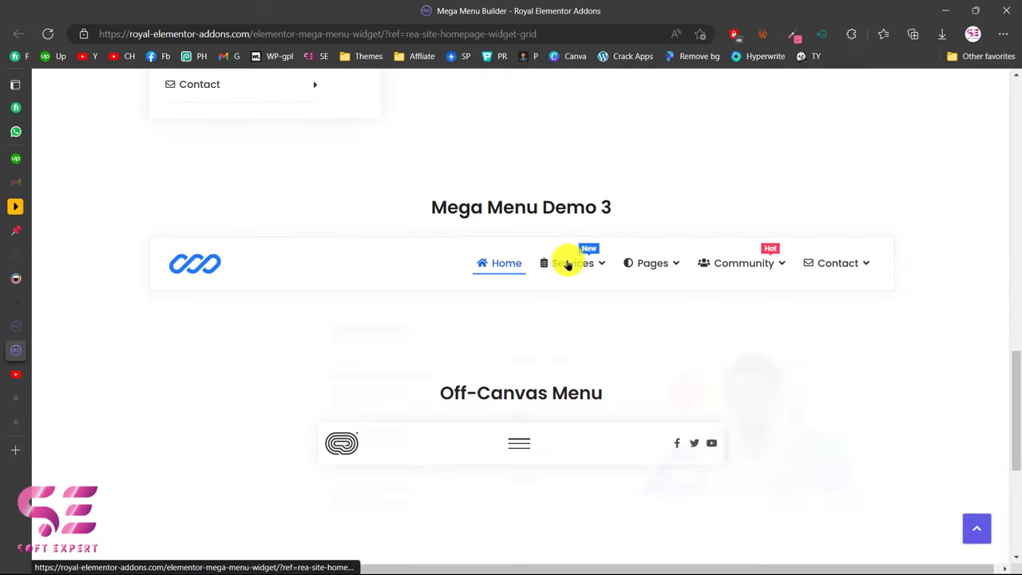
pyautogui.moveTo(569, 256)
pyautogui.moveTo(649, 266)
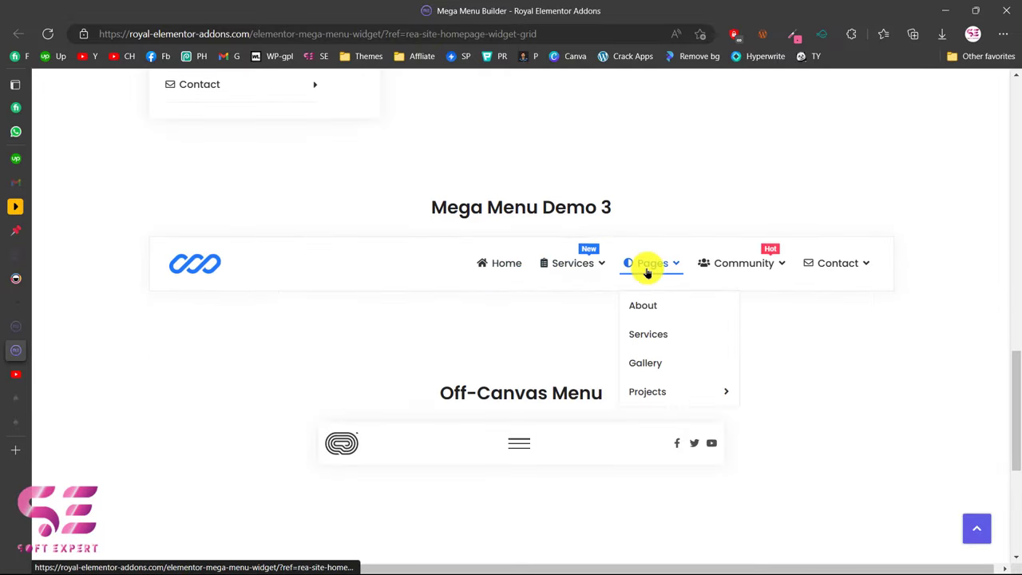
pyautogui.moveTo(667, 391)
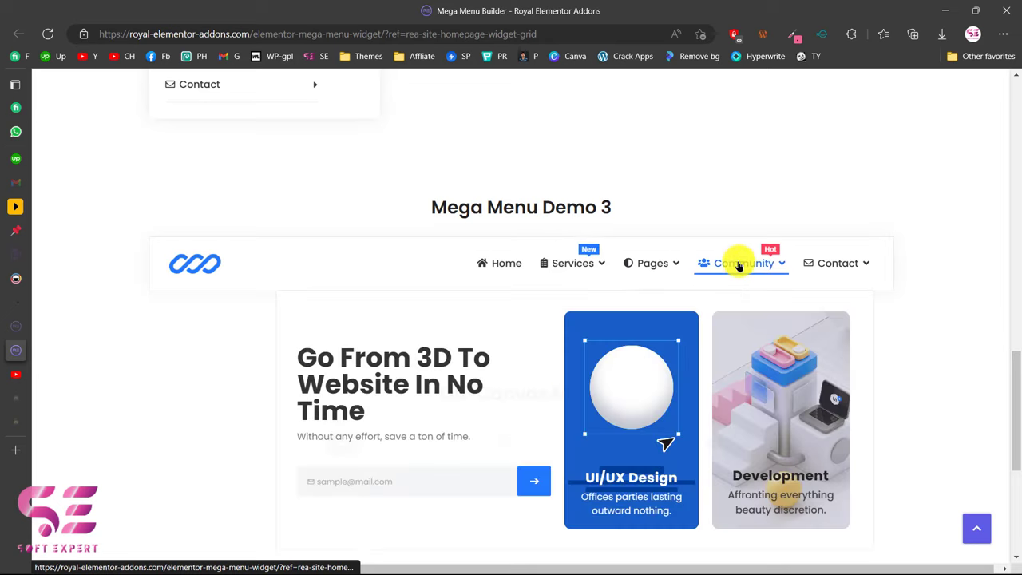
pyautogui.moveTo(820, 258)
# Open the Off-Canvas Menu demo, view its Services submenu, and close the panel
pyautogui.scroll(-2, 912, 342)
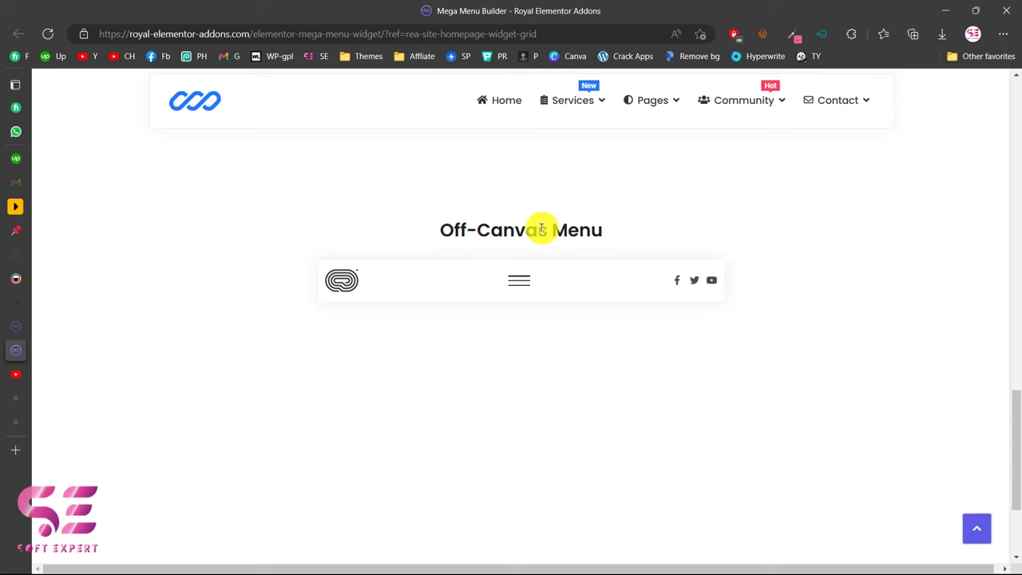
pyautogui.click(516, 282)
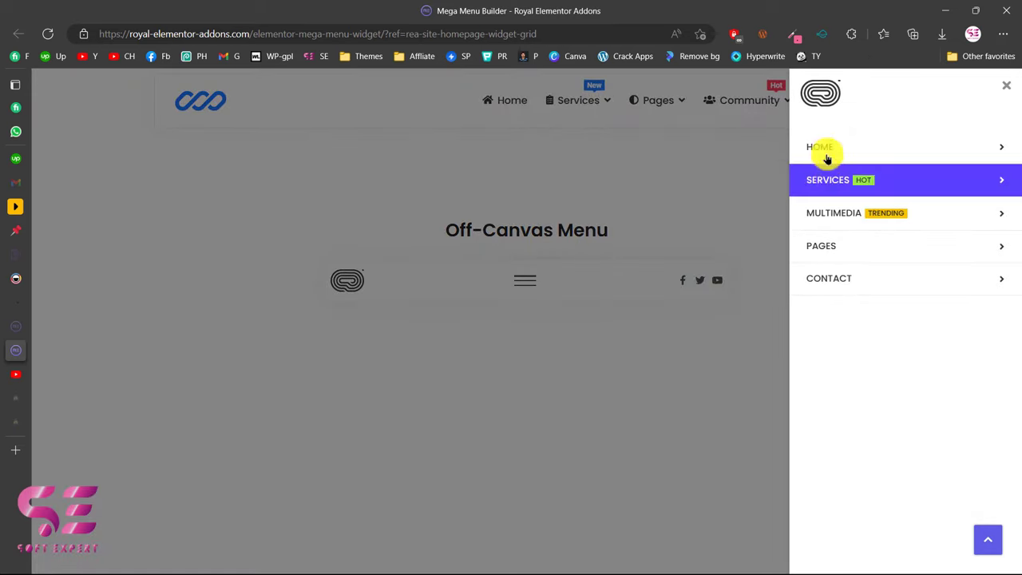
pyautogui.click(825, 182)
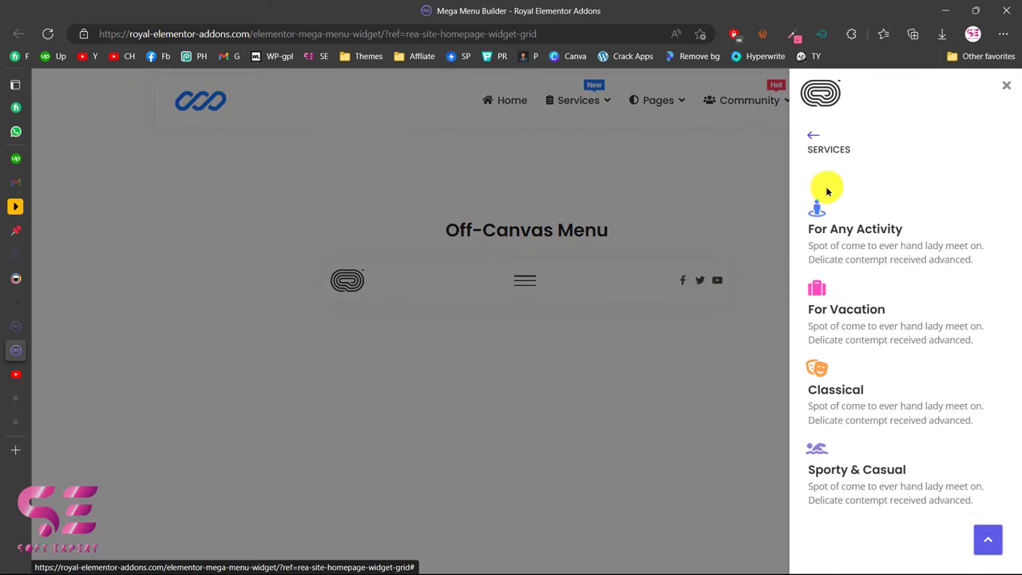
pyautogui.click(1006, 93)
pyautogui.scroll(-2, 712, 335)
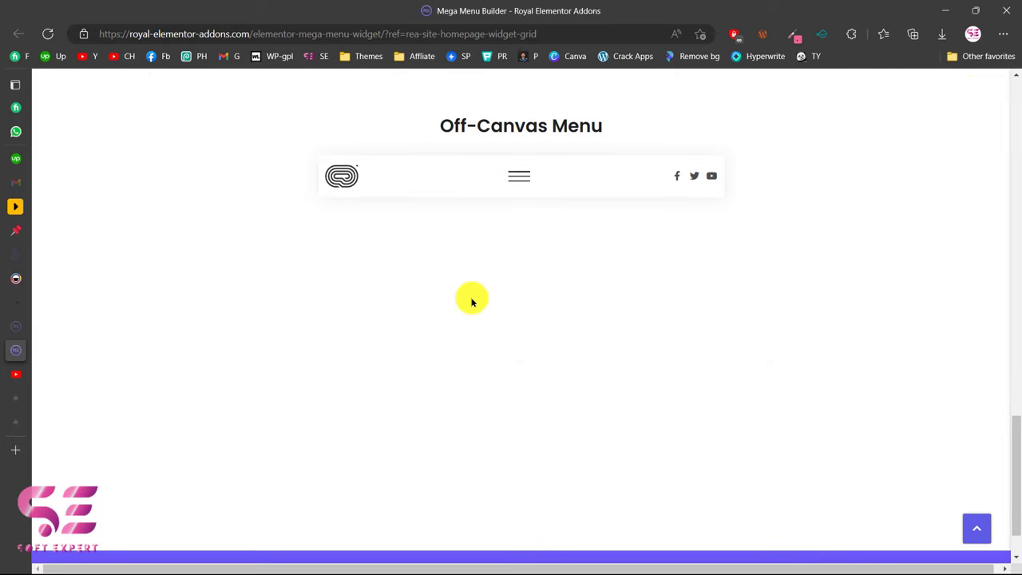
pyautogui.scroll(1, 472, 302)
pyautogui.scroll(3, 320, 335)
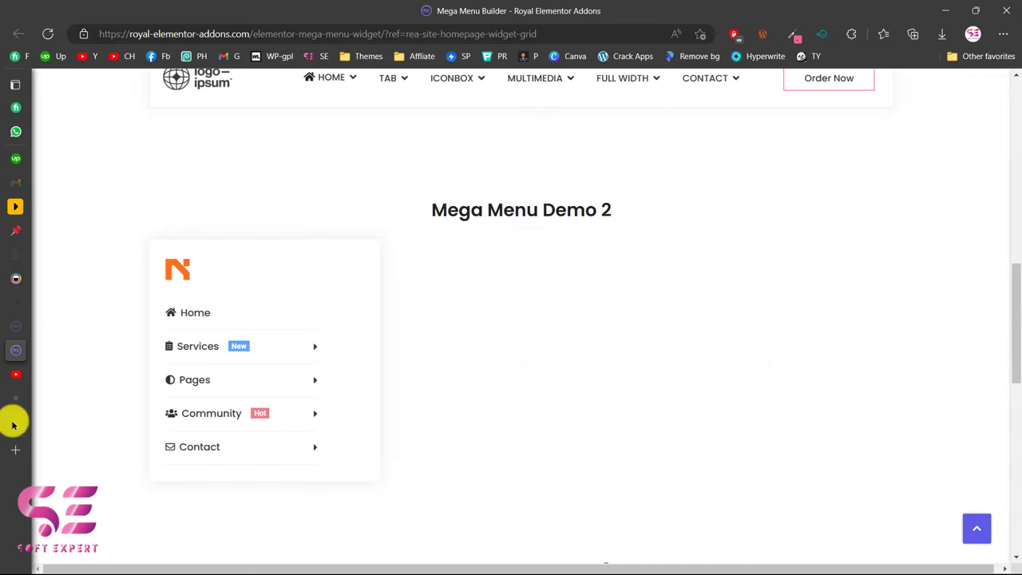
# Switch to the Shanzonline store and inspect the Products dropdown with its category submenus
pyautogui.click(11, 421)
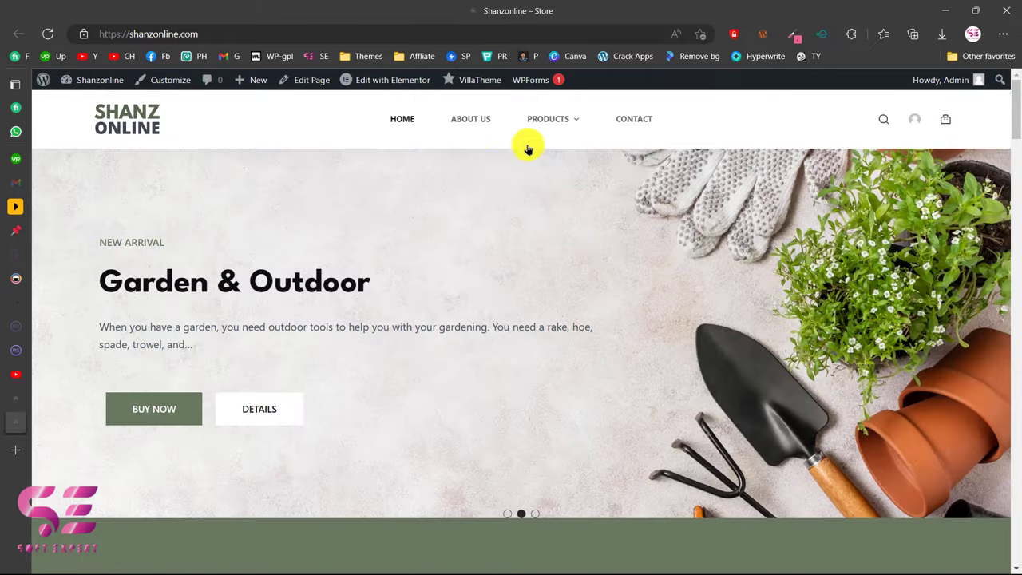
pyautogui.moveTo(547, 126)
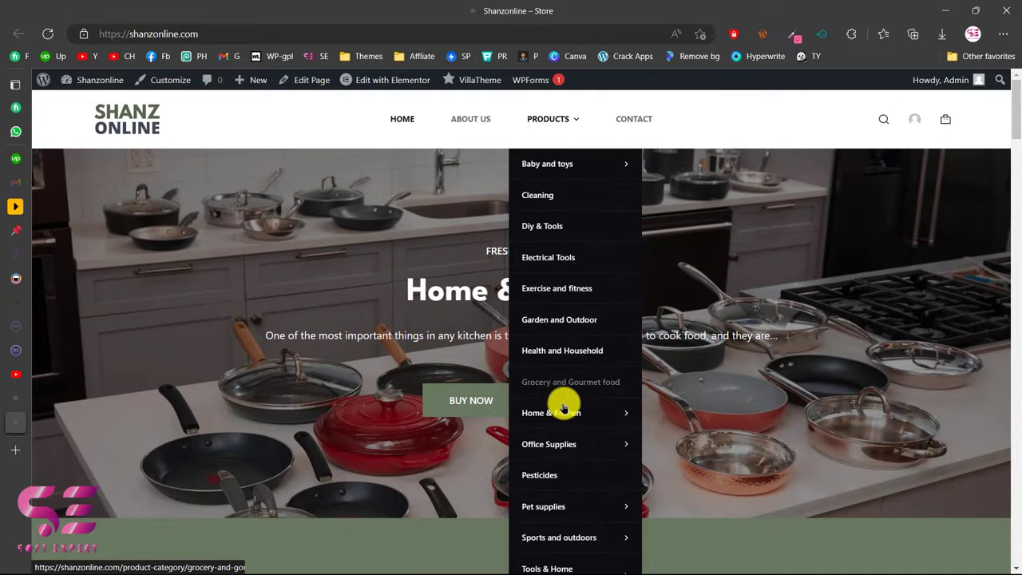
pyautogui.moveTo(564, 422)
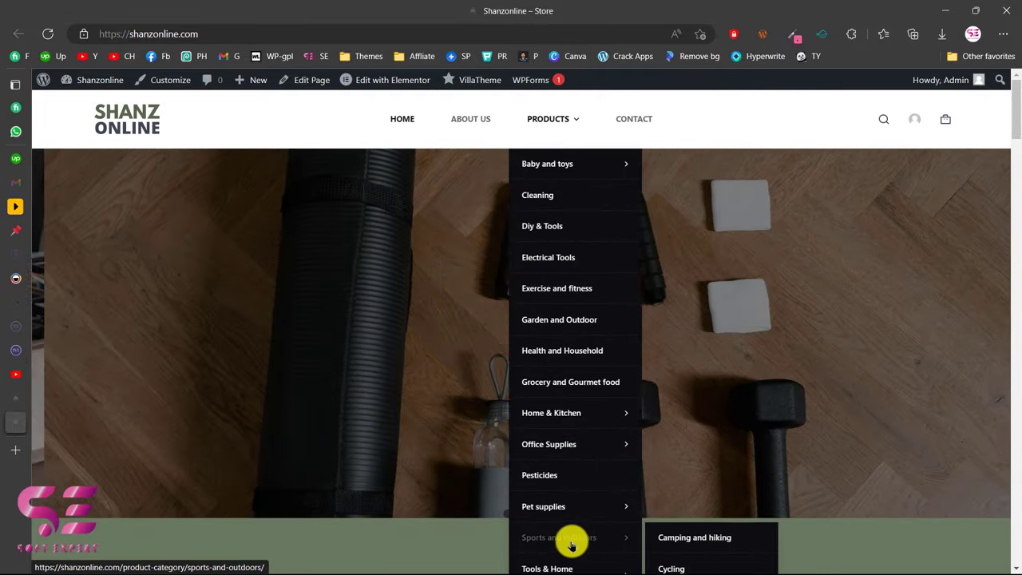
pyautogui.moveTo(575, 509)
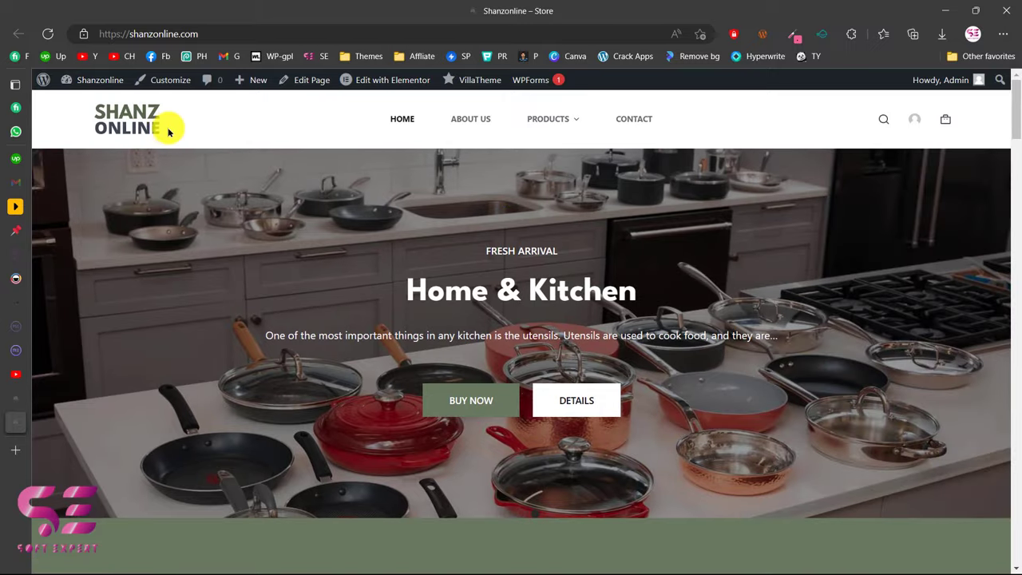
# View the Shanzonline WordPress dashboard, and on the Royal Elementor Addons home page close the template kit banner
pyautogui.click(23, 398)
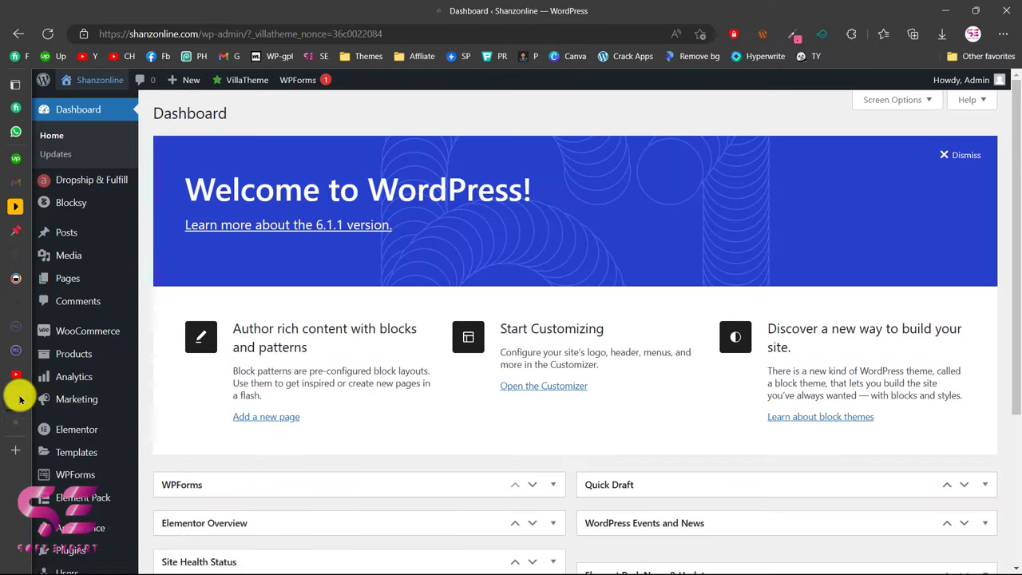
pyautogui.moveTo(76, 428)
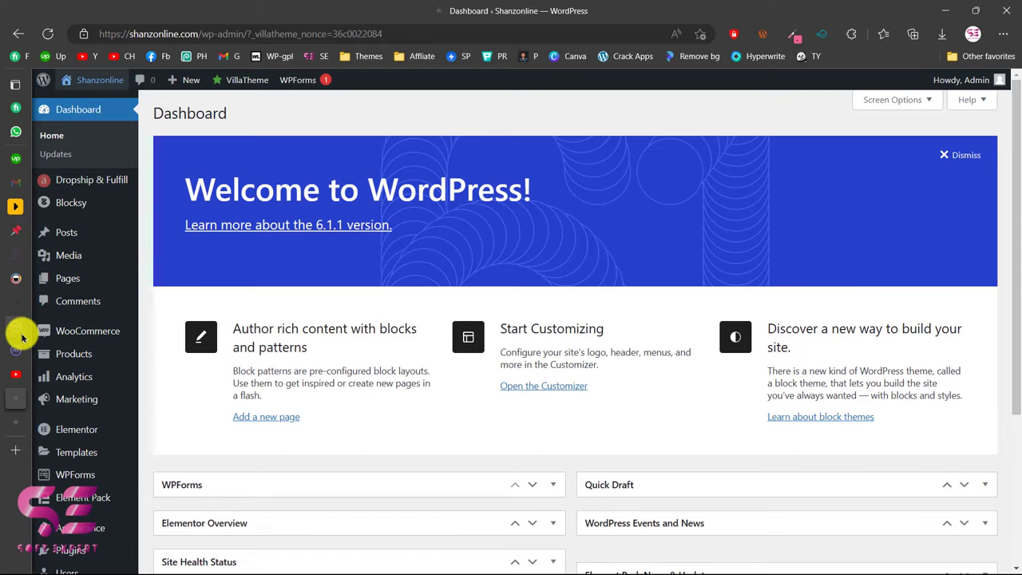
pyautogui.click(16, 327)
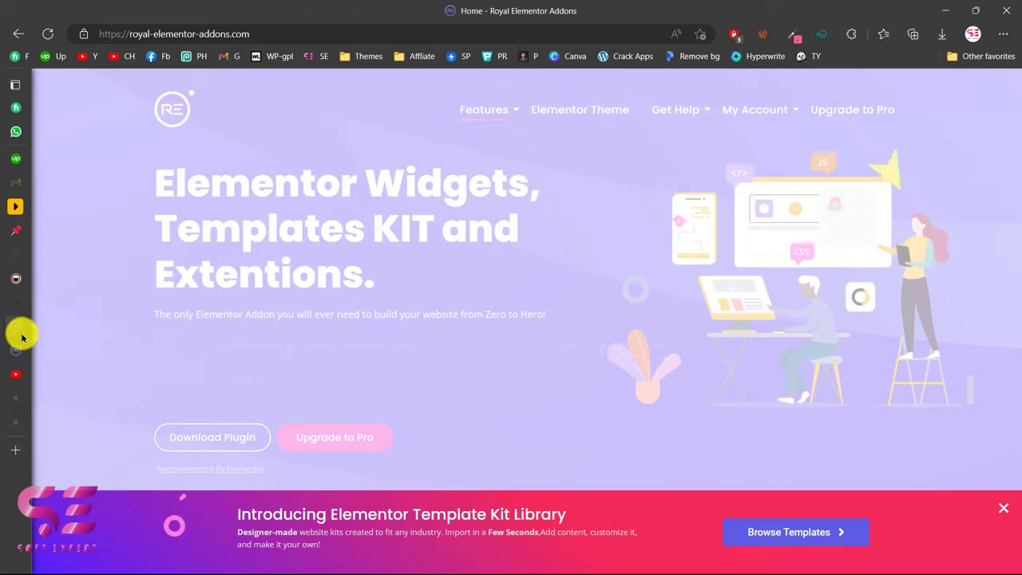
pyautogui.click(1004, 507)
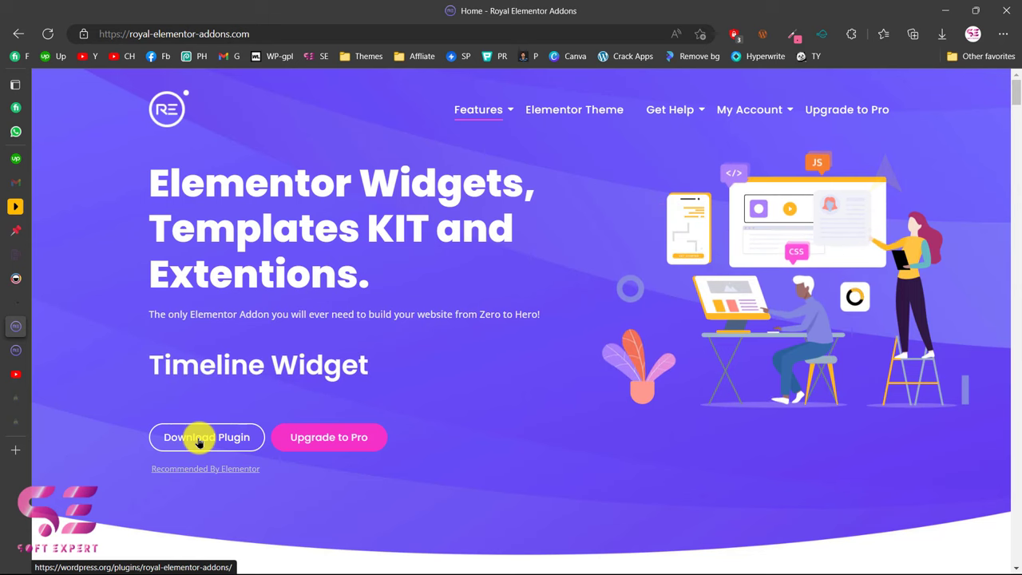
# Go to the Add Plugins page in the Shanzonline WordPress dashboard and open the plugin upload form
pyautogui.click(39, 403)
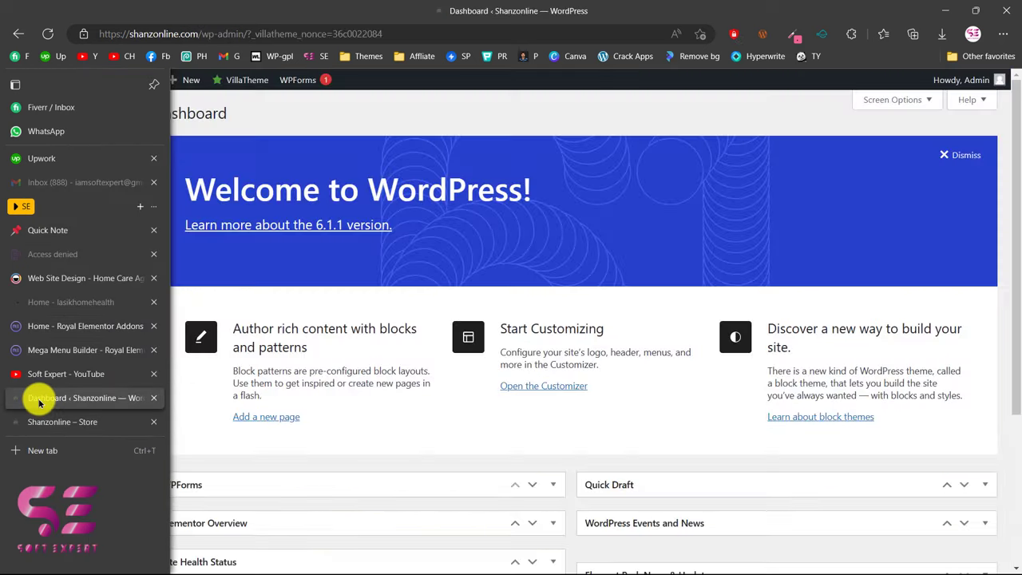
pyautogui.scroll(-1, 112, 463)
pyautogui.moveTo(108, 475)
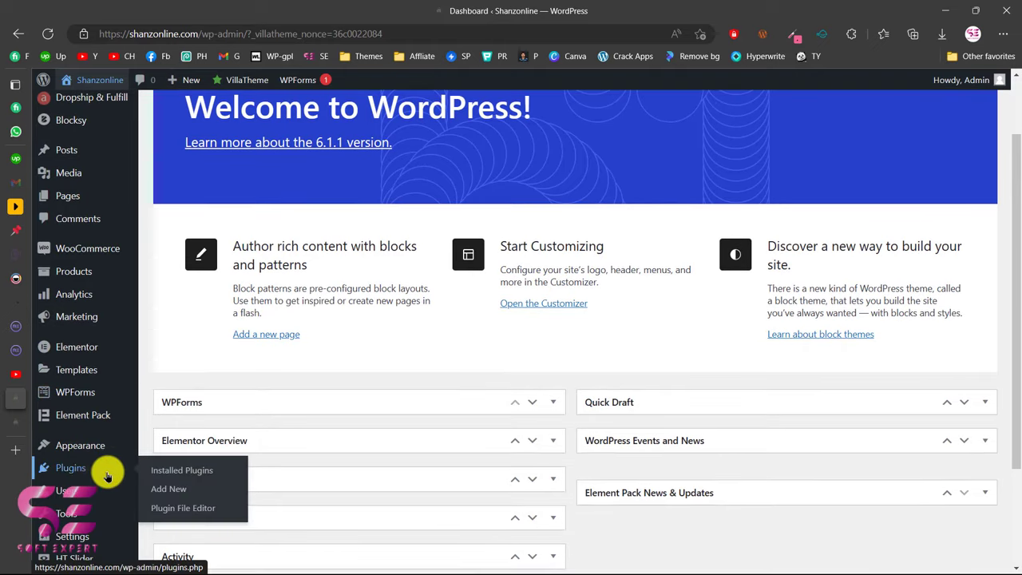
pyautogui.click(168, 488)
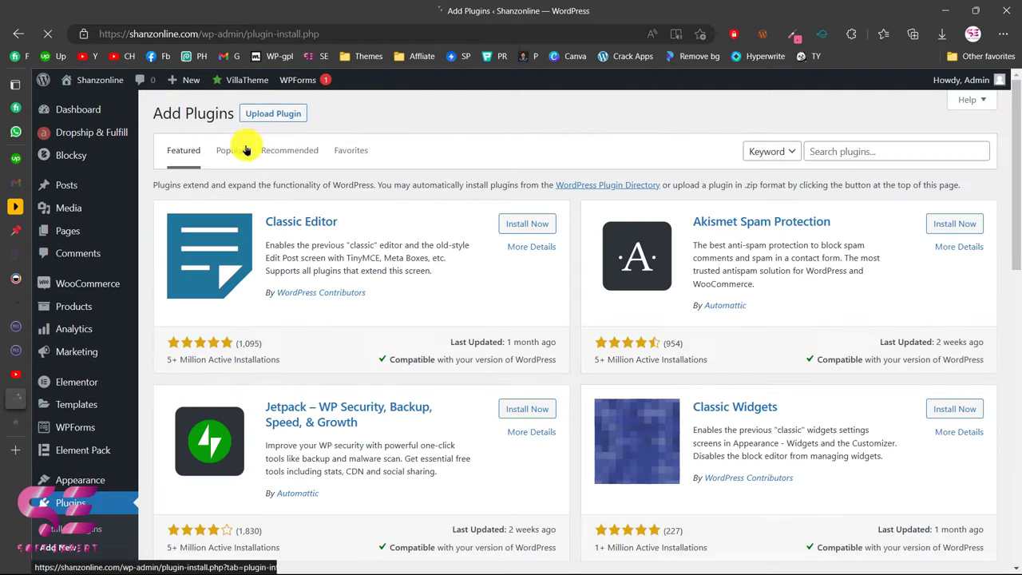
pyautogui.click(277, 113)
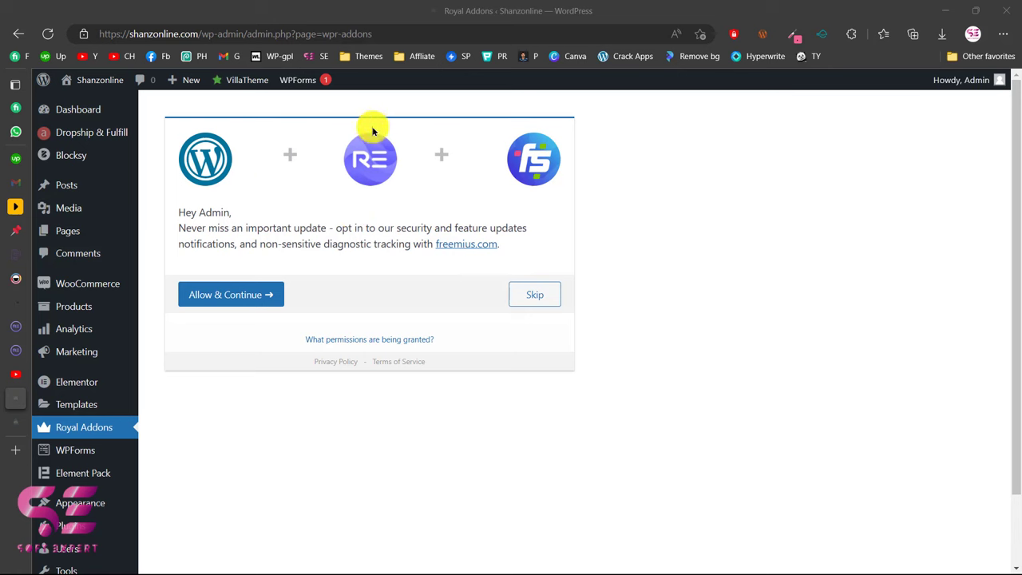
# Skip the Royal Addons update opt-in and open the plugin's main settings page with its widget list
pyautogui.click(532, 297)
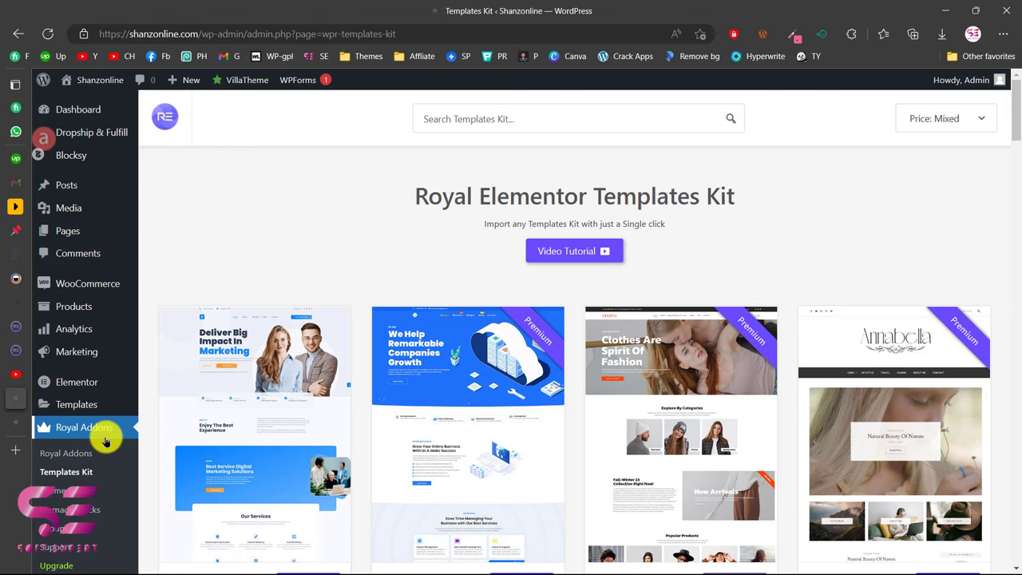
pyautogui.scroll(-1, 105, 435)
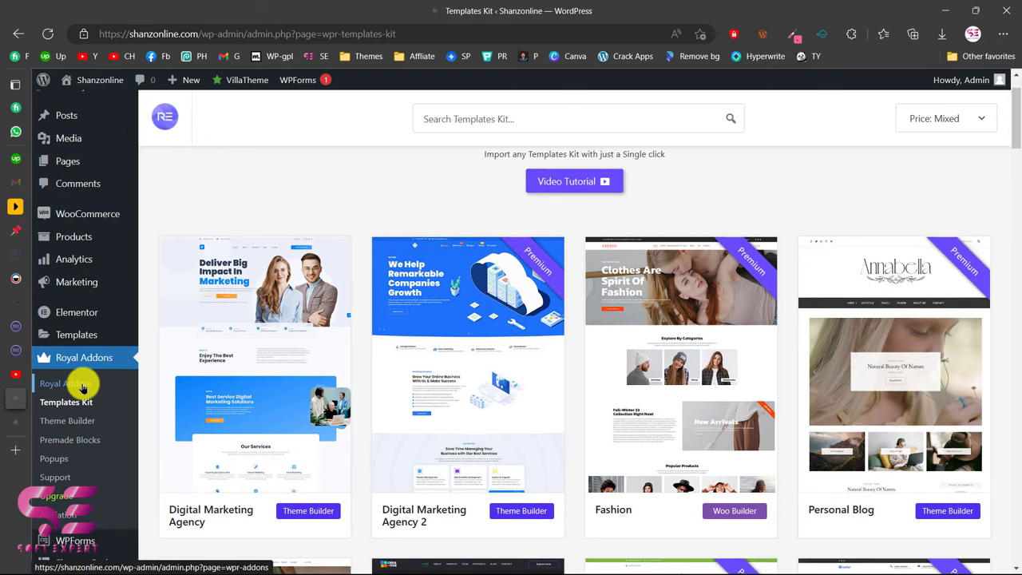
pyautogui.click(82, 387)
pyautogui.scroll(-3, 309, 381)
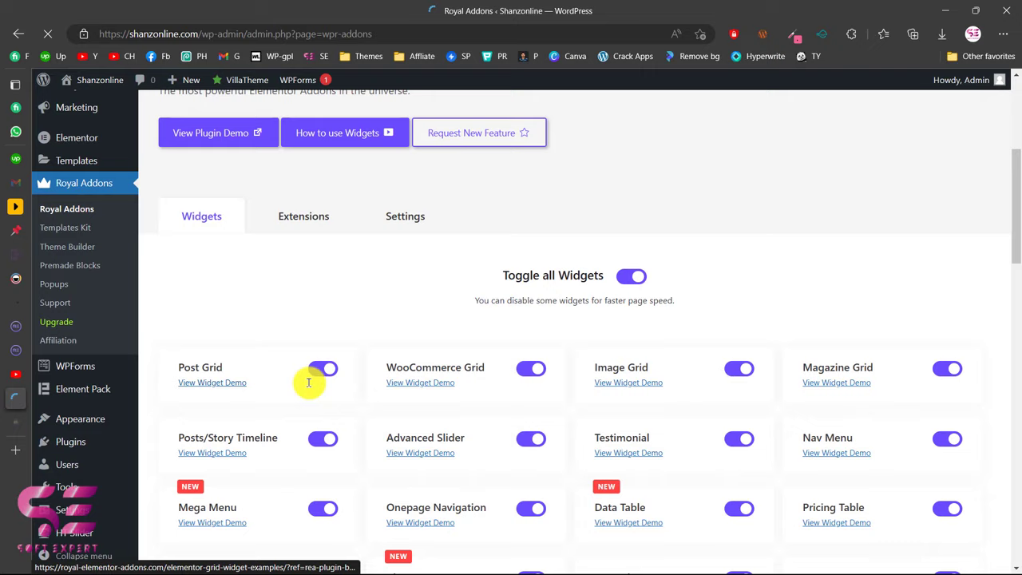
pyautogui.scroll(-2, 339, 347)
pyautogui.scroll(2, 342, 358)
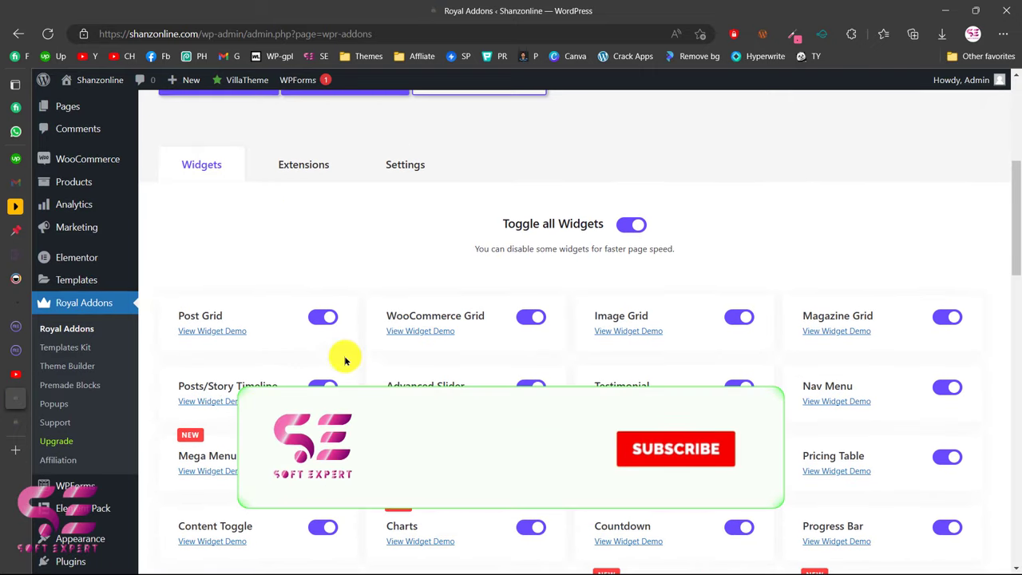
# Review the Royal Addons extensions and settings, and find the Mega Menu widget by searching the widget list for "mega"
pyautogui.click(292, 179)
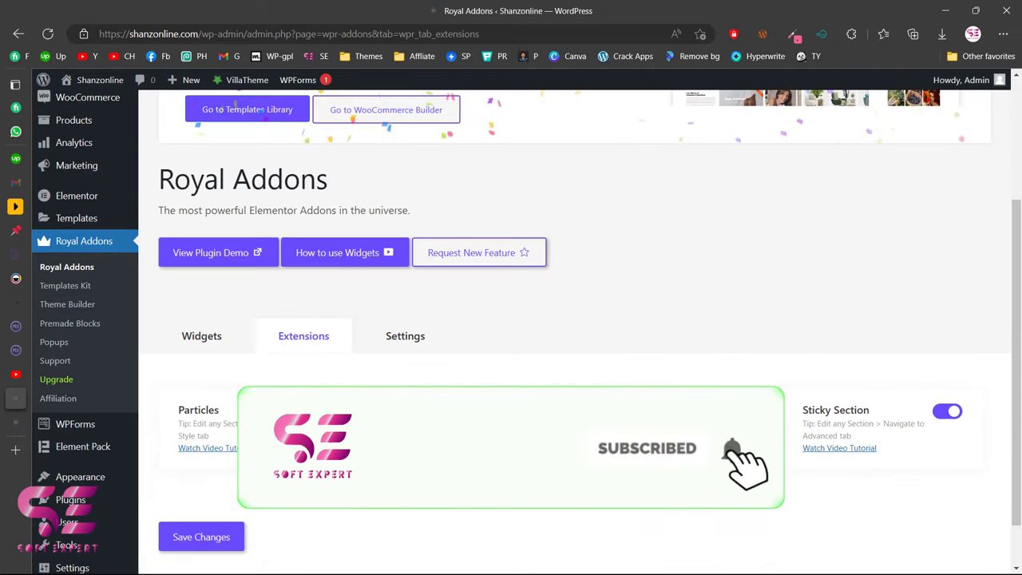
pyautogui.click(396, 347)
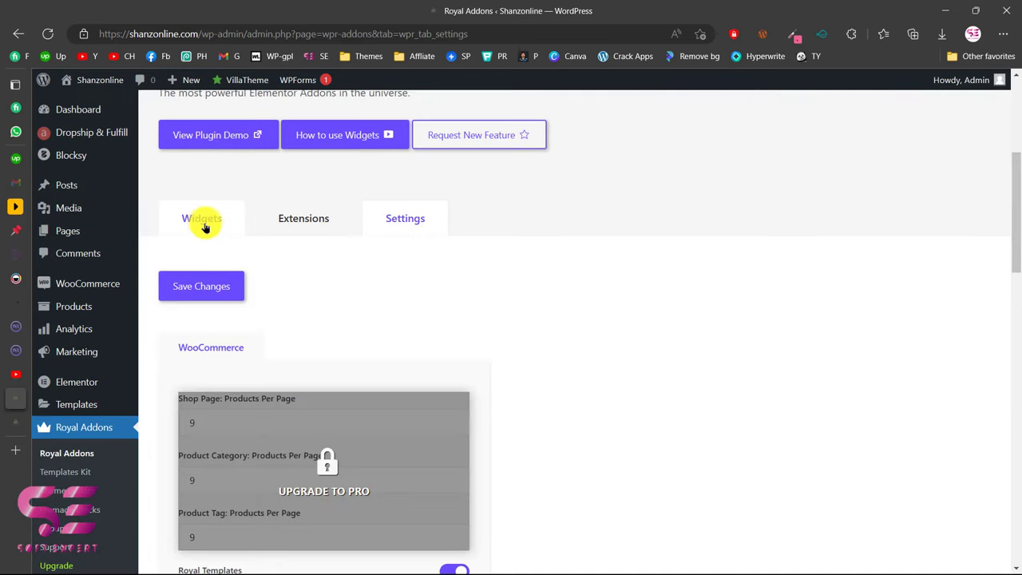
pyautogui.click(203, 224)
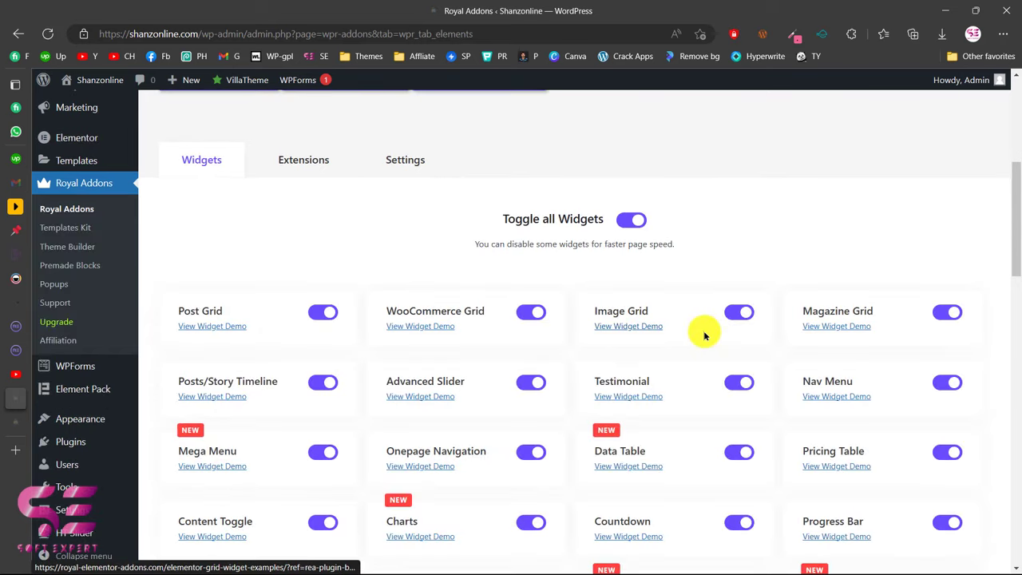
pyautogui.hotkey('ctrl', 'f')
pyautogui.write('mega')
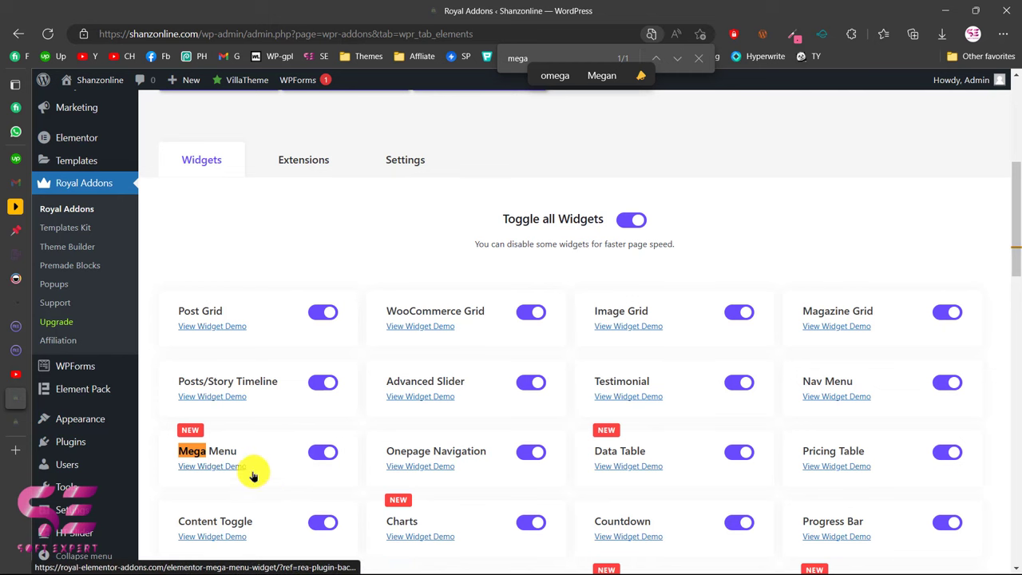
# Check the Products item on the Shanzonline storefront and open the WordPress Menus page in the dashboard
pyautogui.click(17, 423)
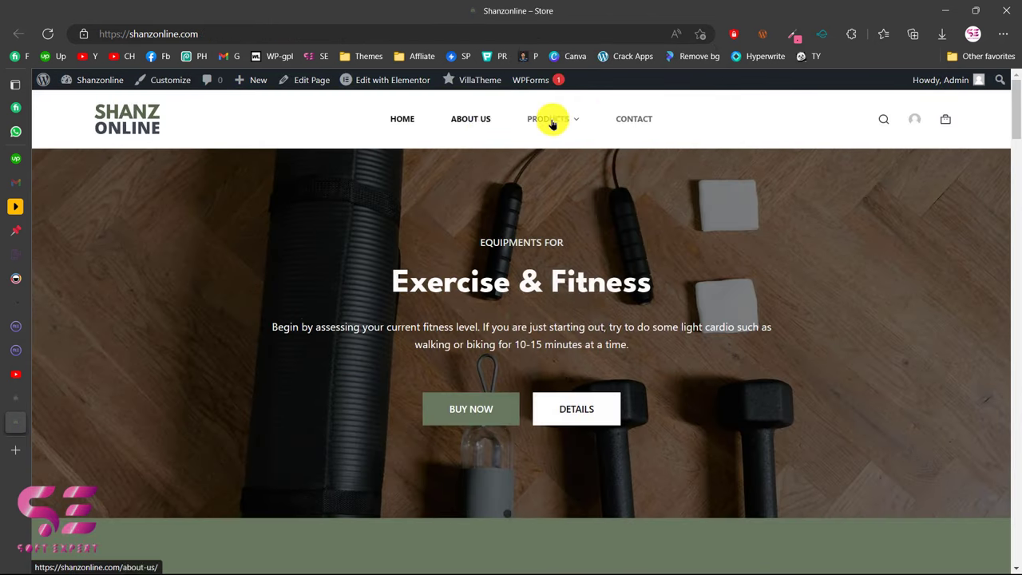
pyautogui.click(15, 397)
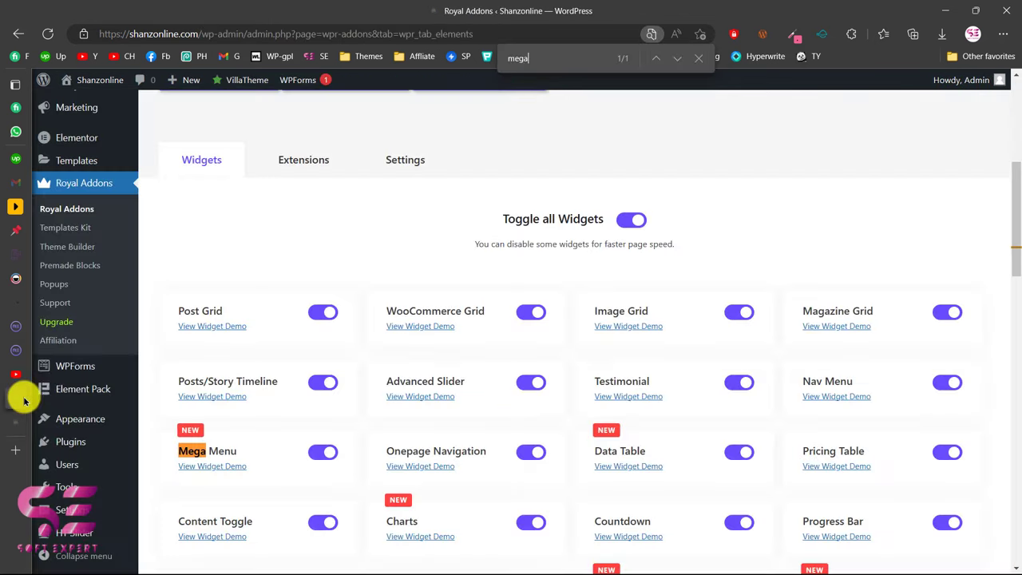
pyautogui.moveTo(107, 375)
pyautogui.scroll(-1, 107, 376)
pyautogui.moveTo(69, 419)
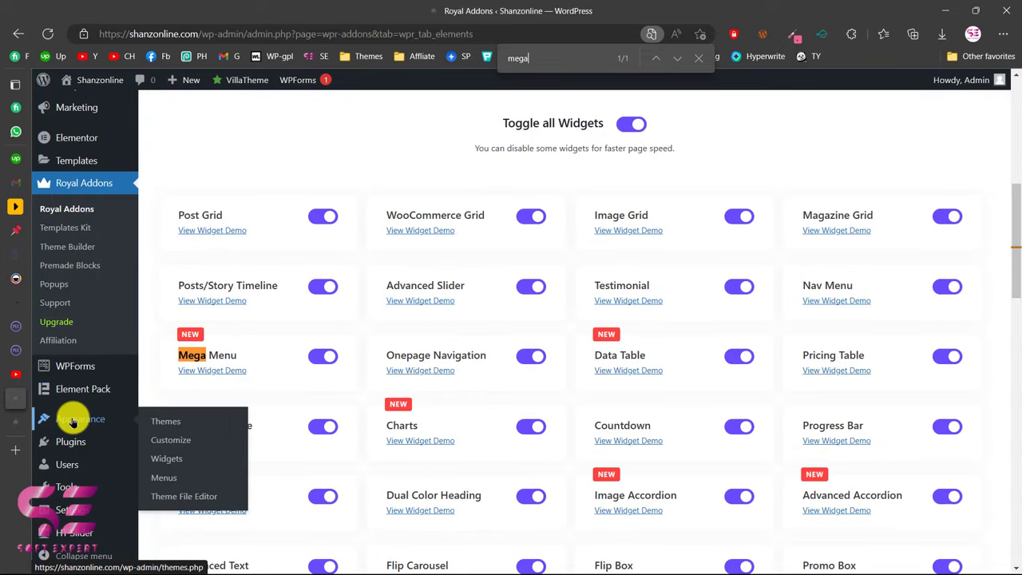
pyautogui.click(171, 477)
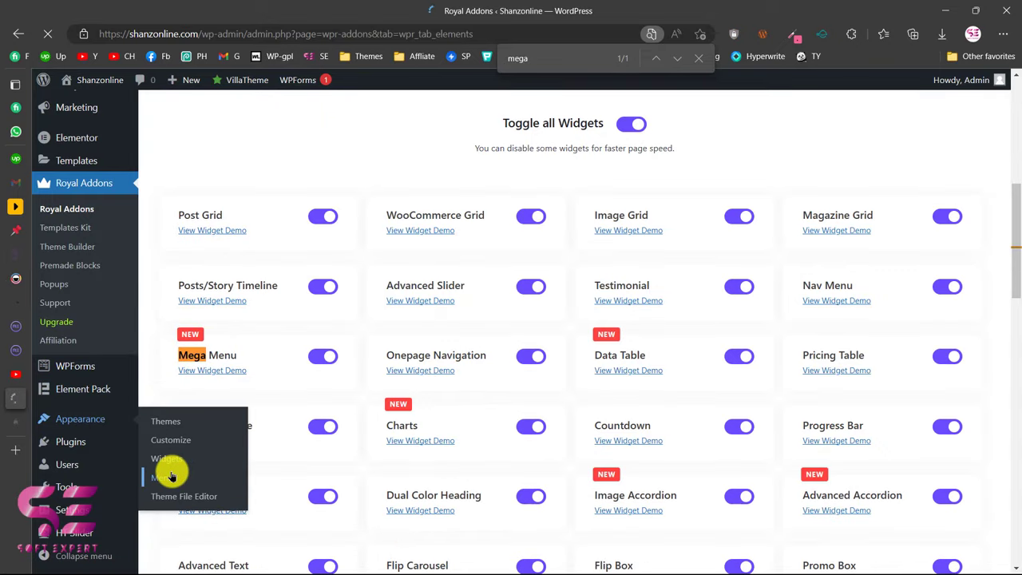
# Enable Royal Mega Menu for the Products item of Main Menu and open its mega menu content in Elementor
pyautogui.scroll(-2, 411, 289)
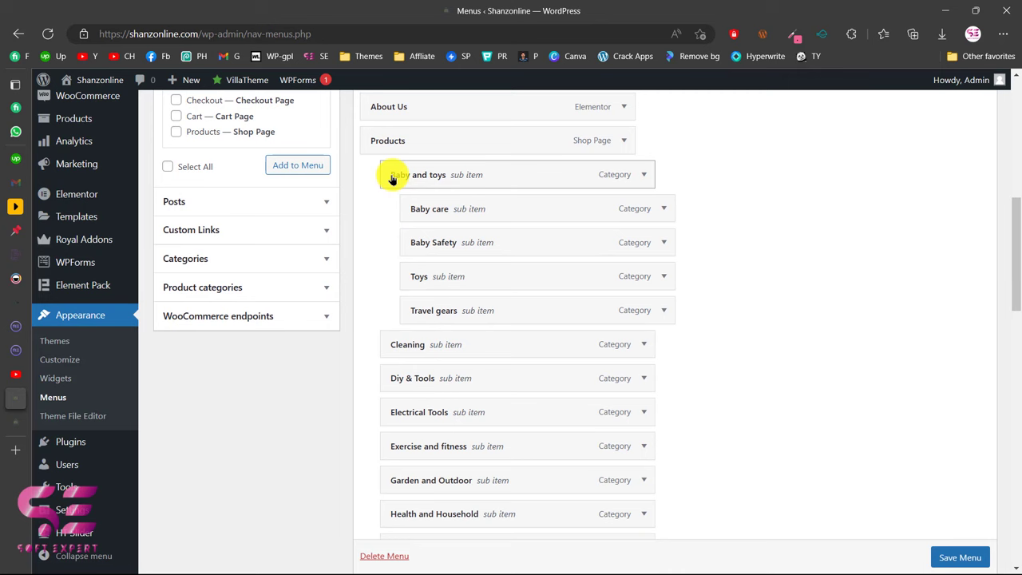
pyautogui.moveTo(384, 144)
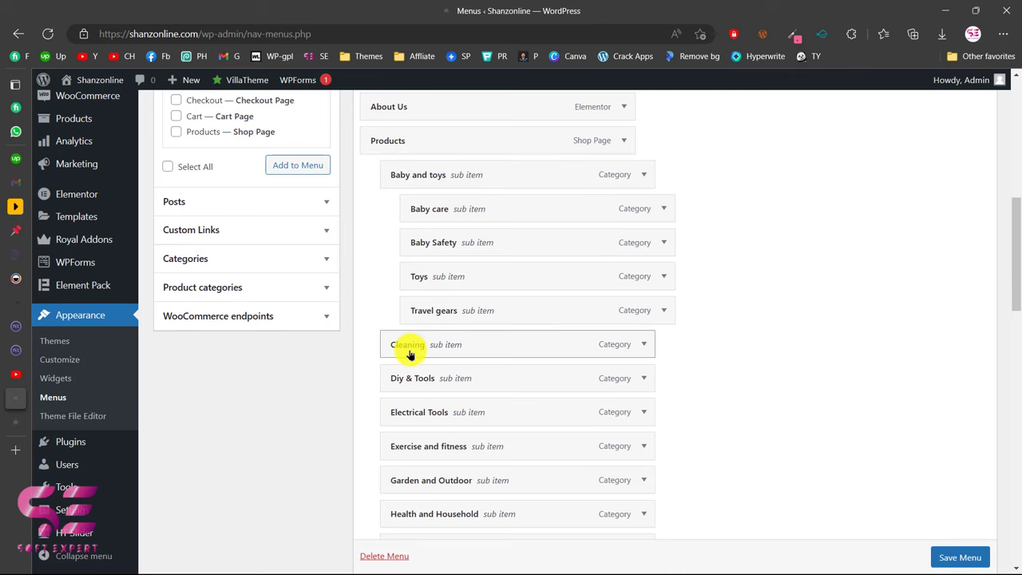
pyautogui.scroll(-3, 410, 351)
pyautogui.scroll(3, 424, 359)
pyautogui.scroll(1, 424, 361)
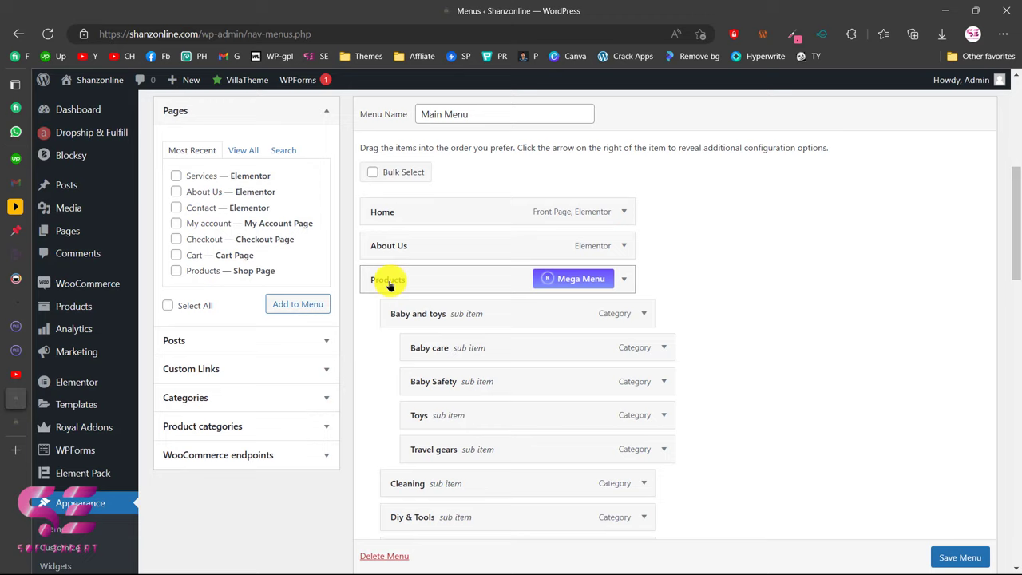
pyautogui.click(569, 279)
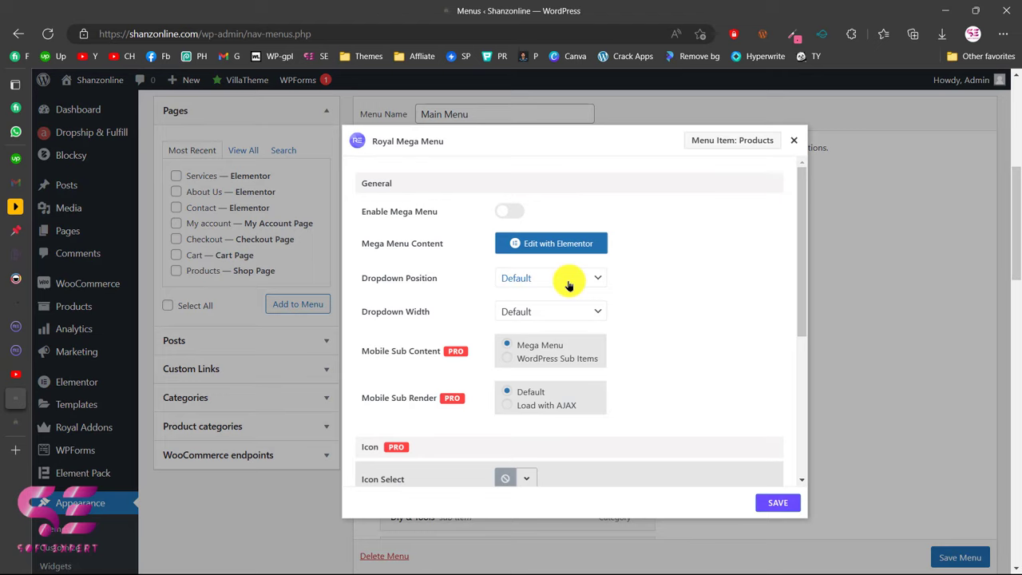
pyautogui.click(513, 214)
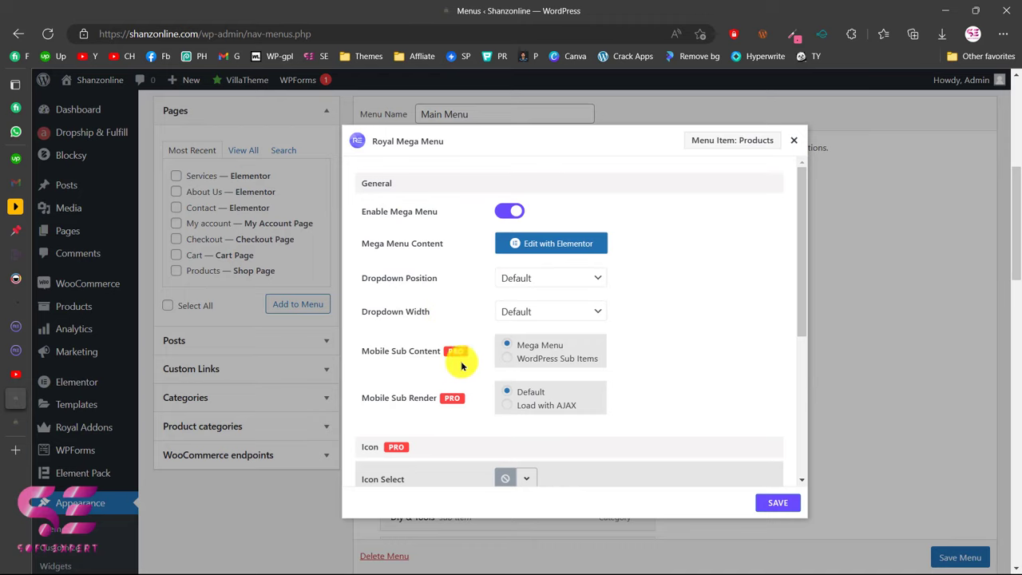
pyautogui.scroll(-2, 459, 353)
pyautogui.scroll(3, 456, 314)
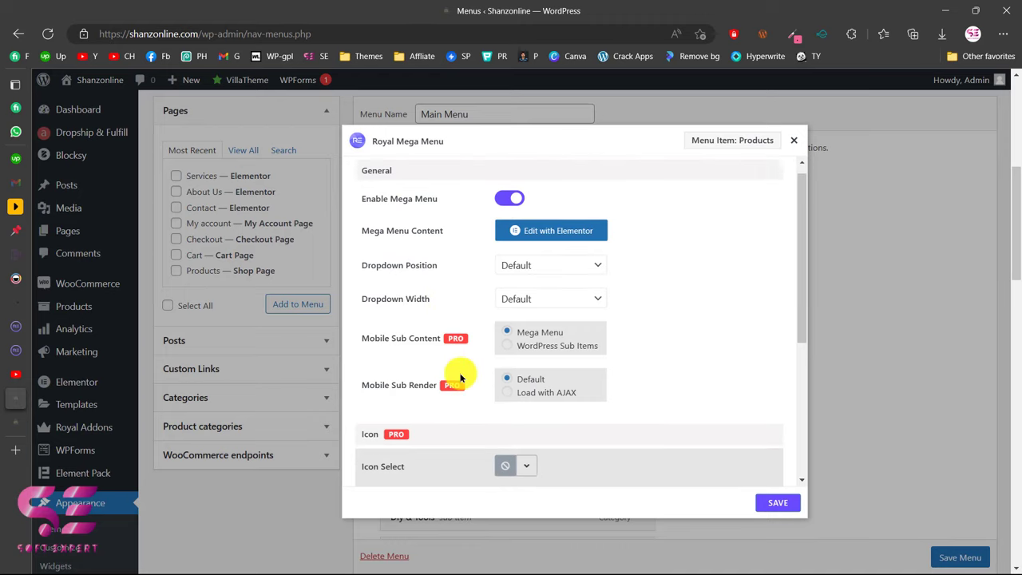
pyautogui.click(529, 245)
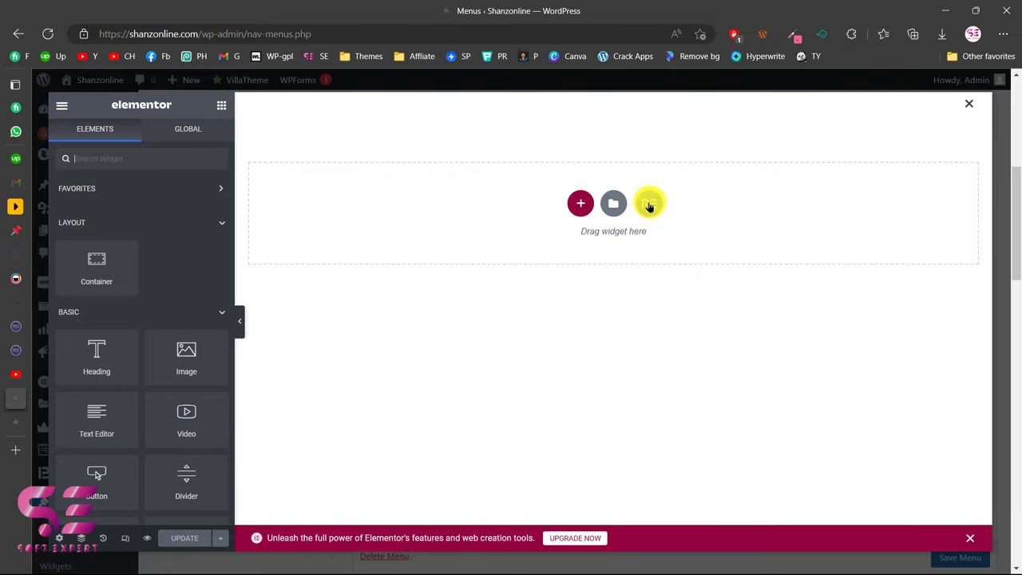
# Browse the Royal Elementor block library, filter it to the Nav Menu category, and close the library
pyautogui.click(649, 205)
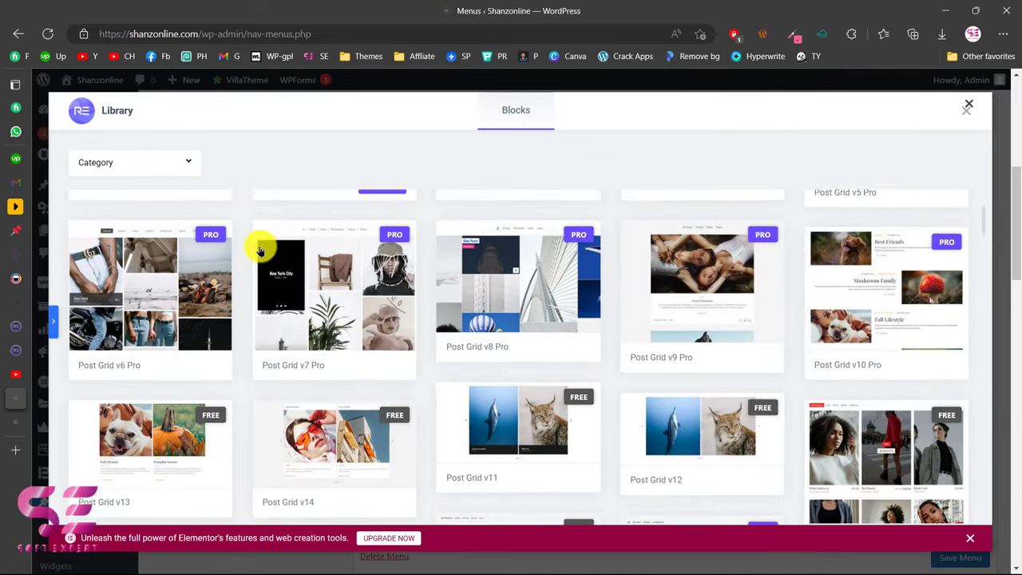
pyautogui.scroll(2, 259, 250)
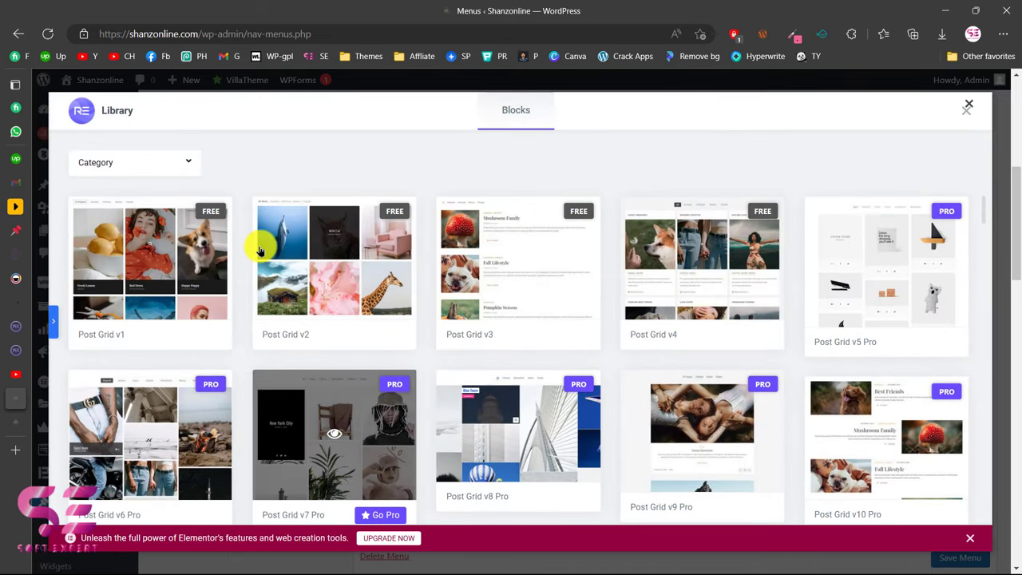
pyautogui.click(194, 175)
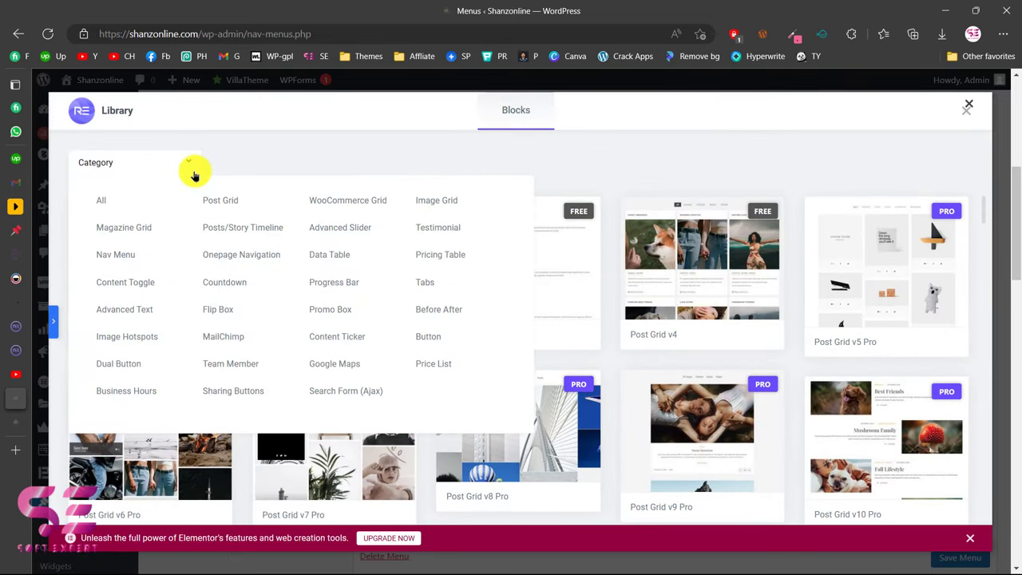
pyautogui.click(117, 257)
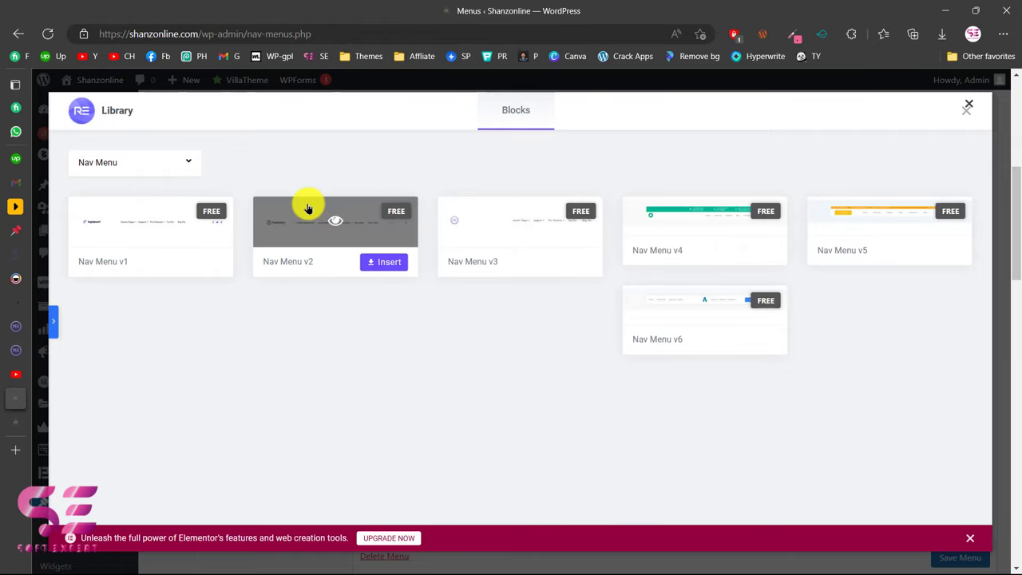
pyautogui.click(968, 108)
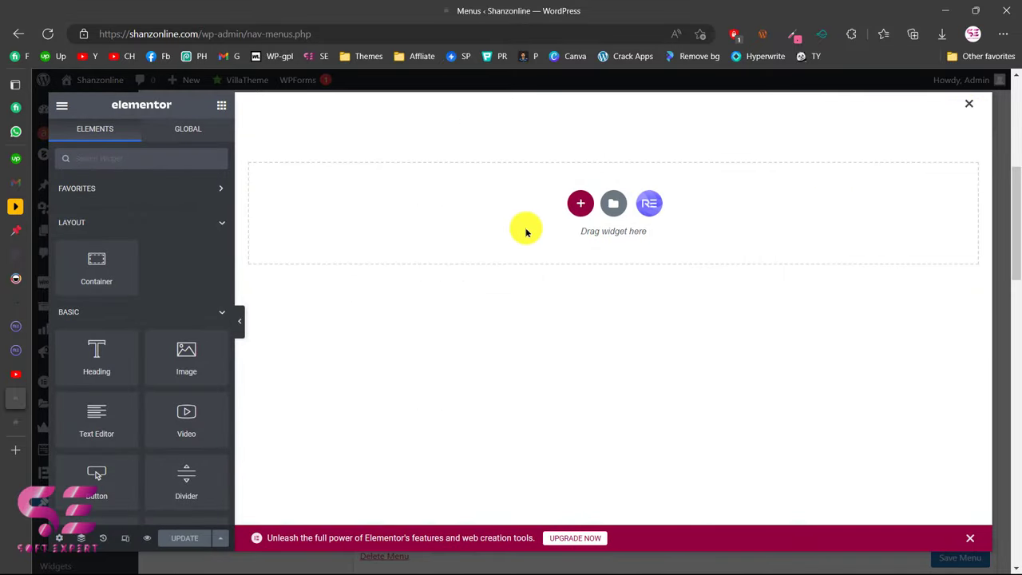
# Add a container with four equal columns and place a Heading widget in its first column
pyautogui.click(582, 205)
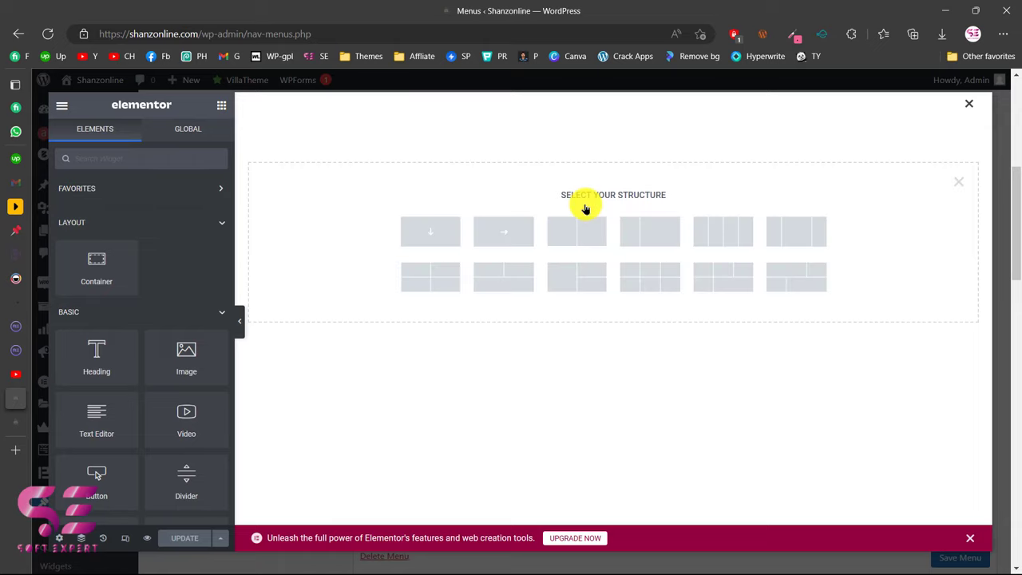
pyautogui.click(723, 234)
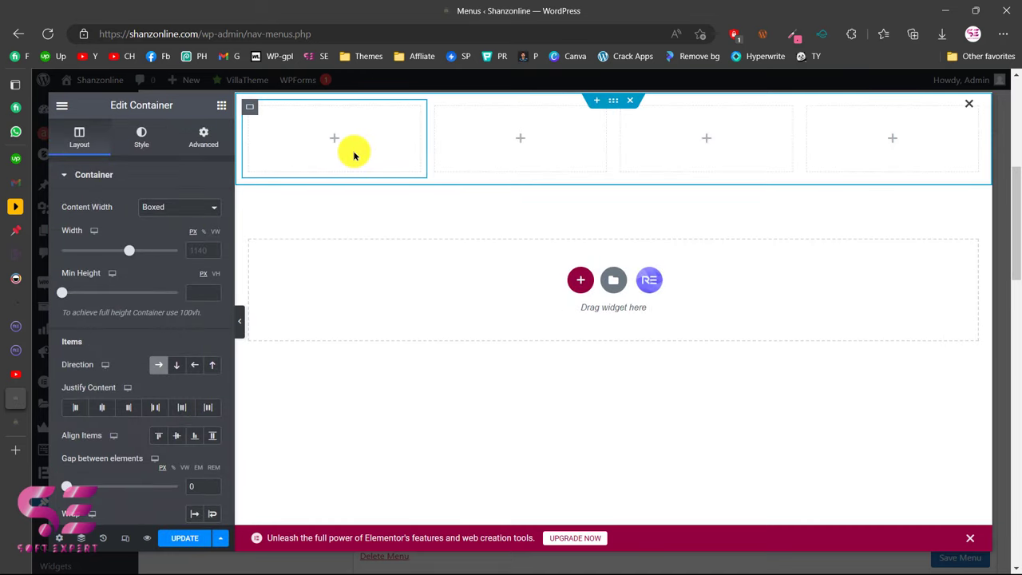
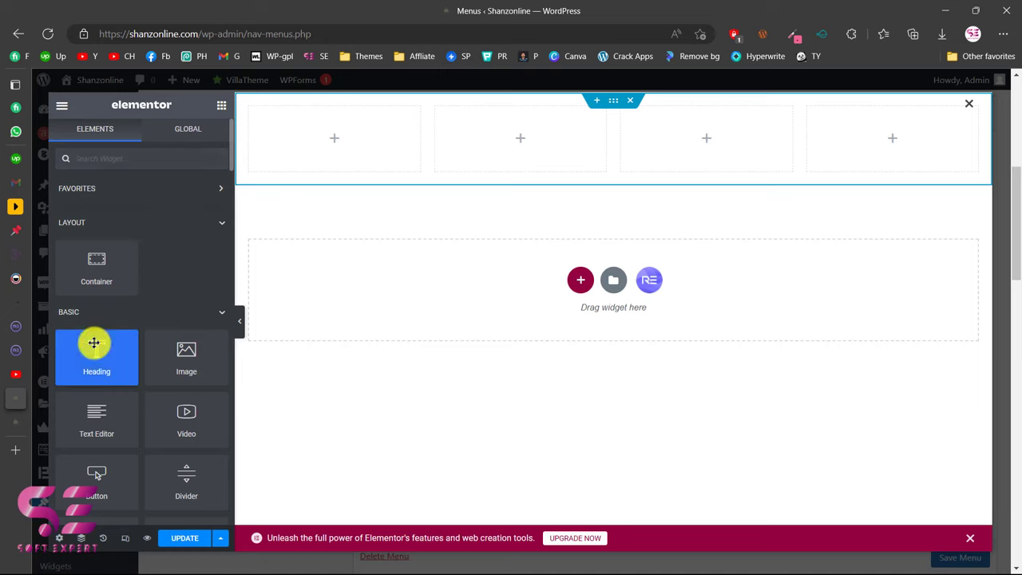
pyautogui.moveTo(93, 340); pyautogui.dragTo(314, 140)
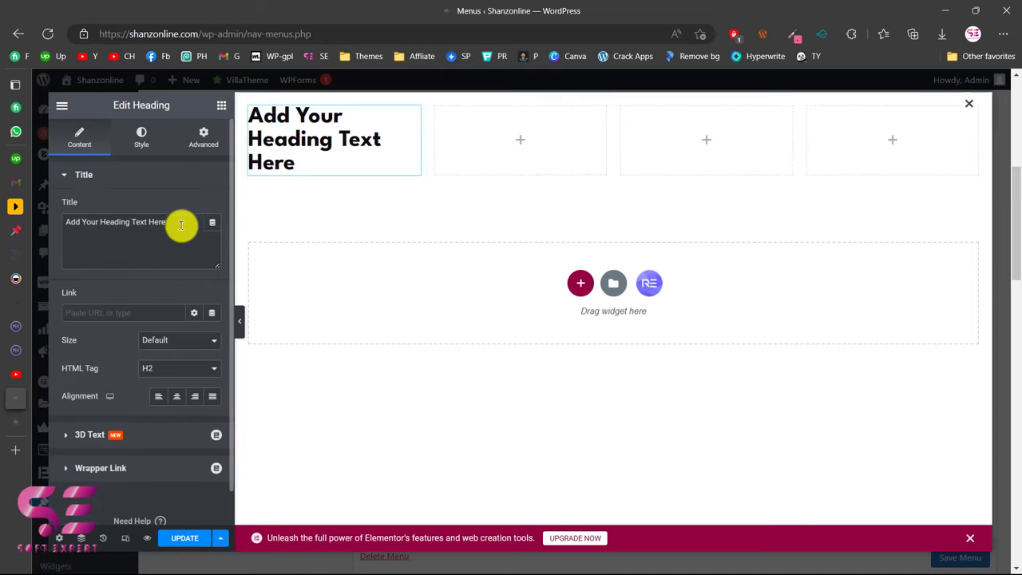
# Set the heading's title to "Baby & Toys" and its HTML tag to H5
pyautogui.moveTo(180, 224); pyautogui.dragTo(61, 229)
pyautogui.write('Ba')
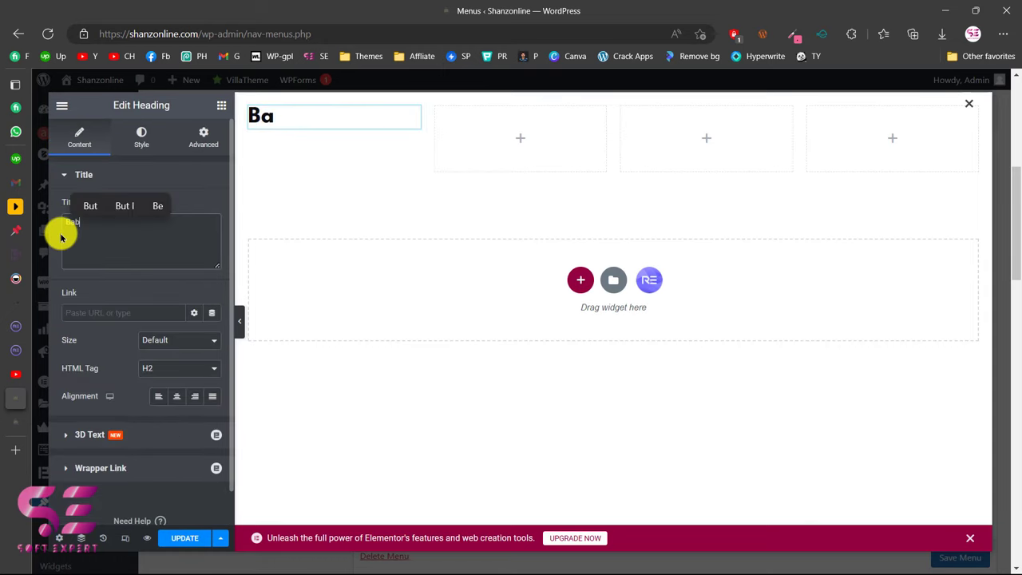
pyautogui.write('by & ')
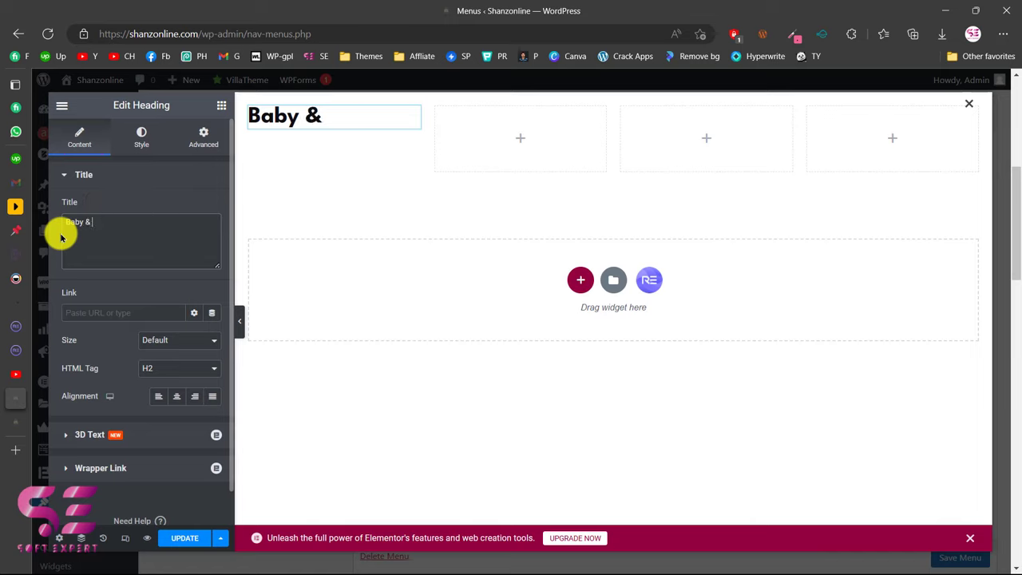
pyautogui.write('Toys')
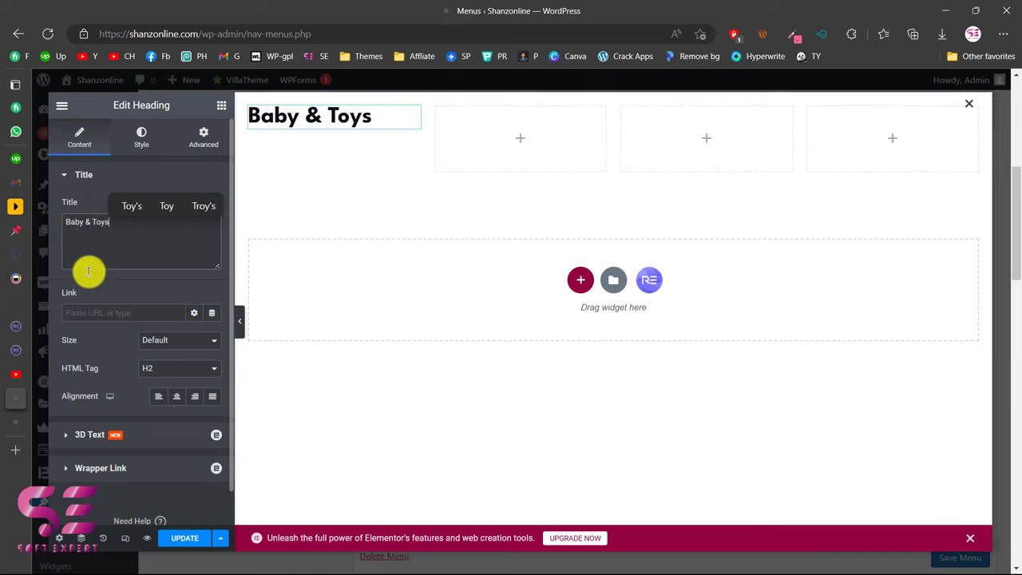
pyautogui.click(144, 366)
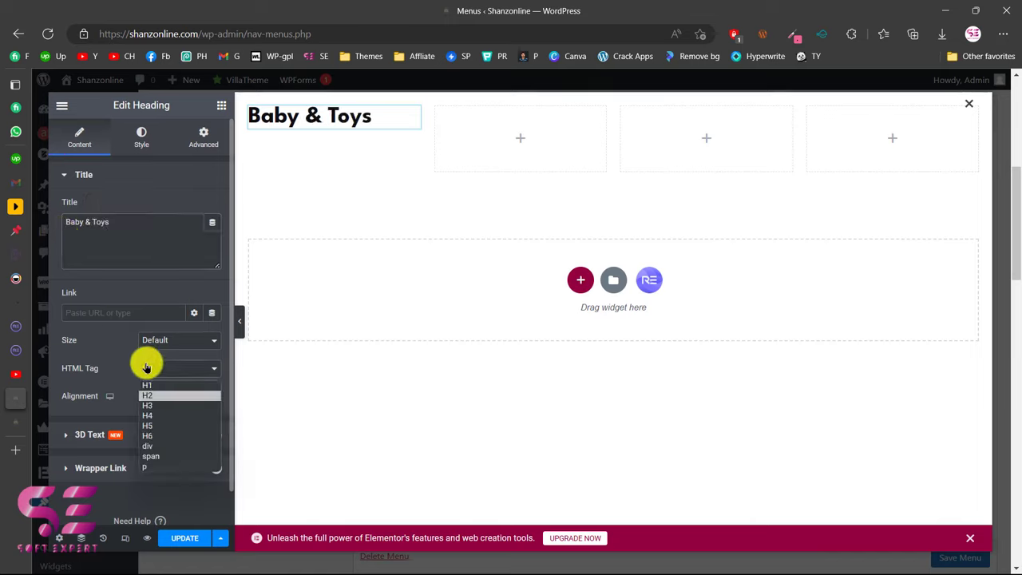
pyautogui.click(149, 426)
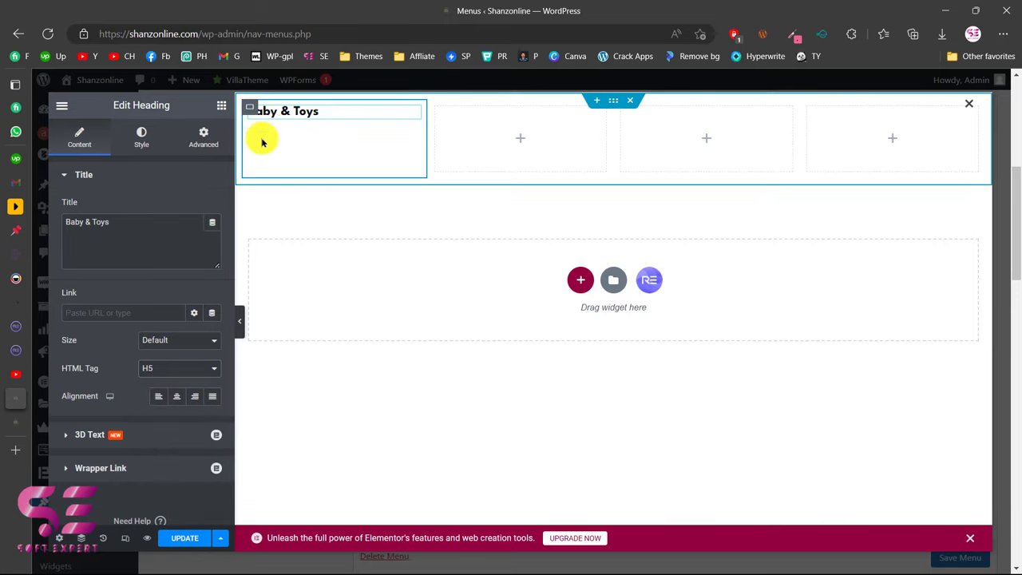
# Search the widgets for "list" and place an Icon List widget below the Baby & Toys heading
pyautogui.click(221, 106)
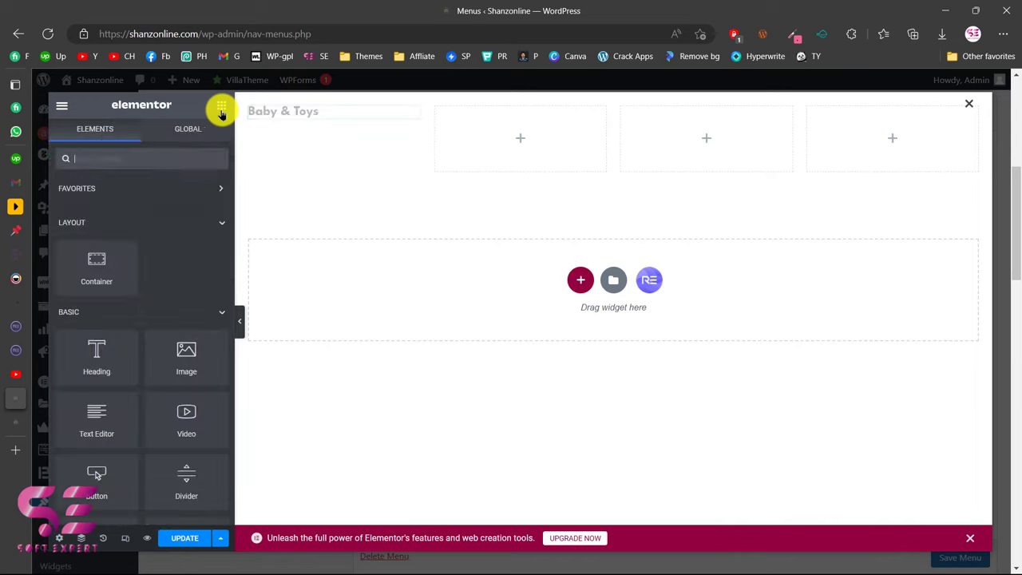
pyautogui.write('men')
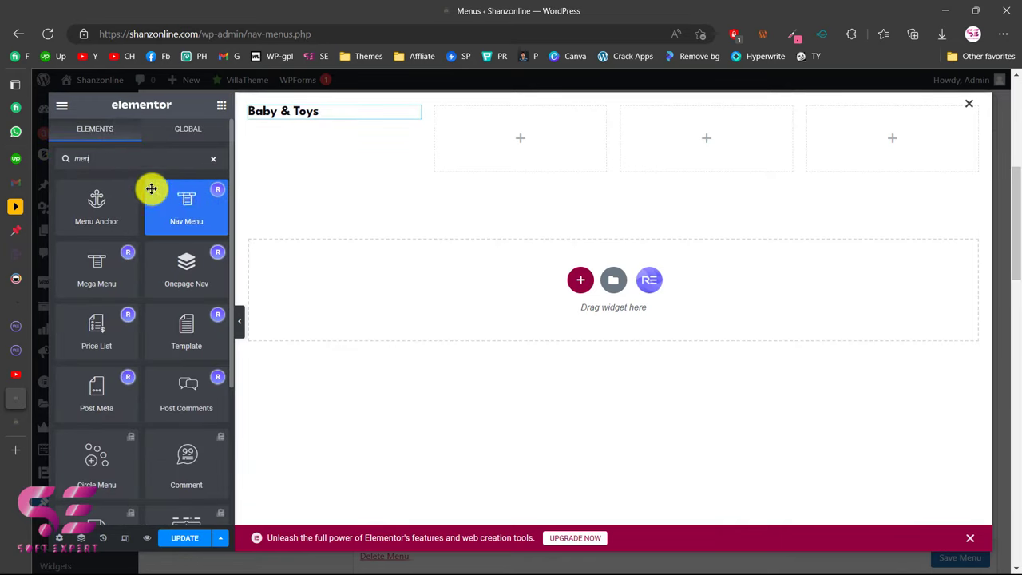
pyautogui.doubleClick(69, 161)
pyautogui.write('list')
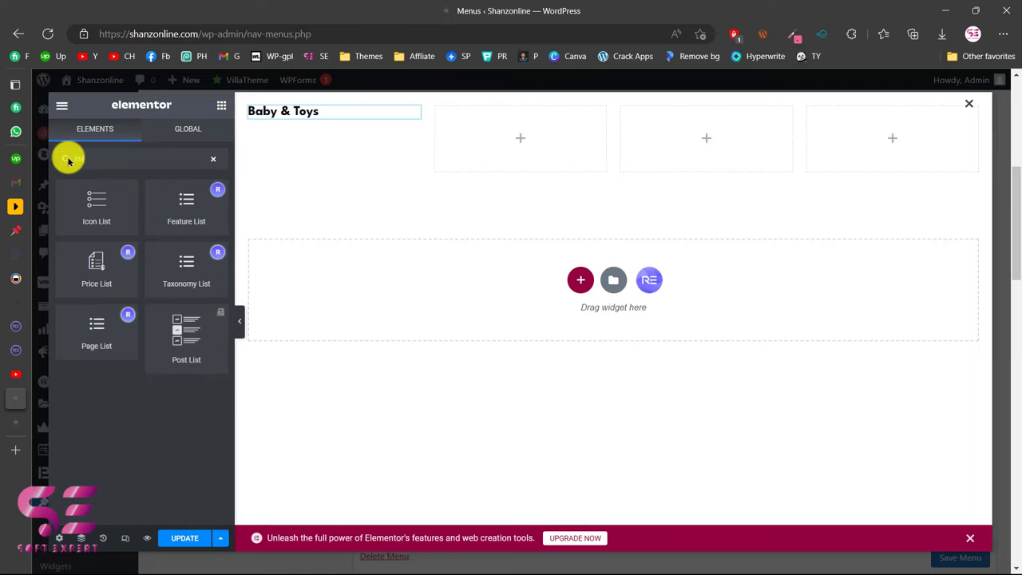
pyautogui.moveTo(86, 200); pyautogui.dragTo(291, 121)
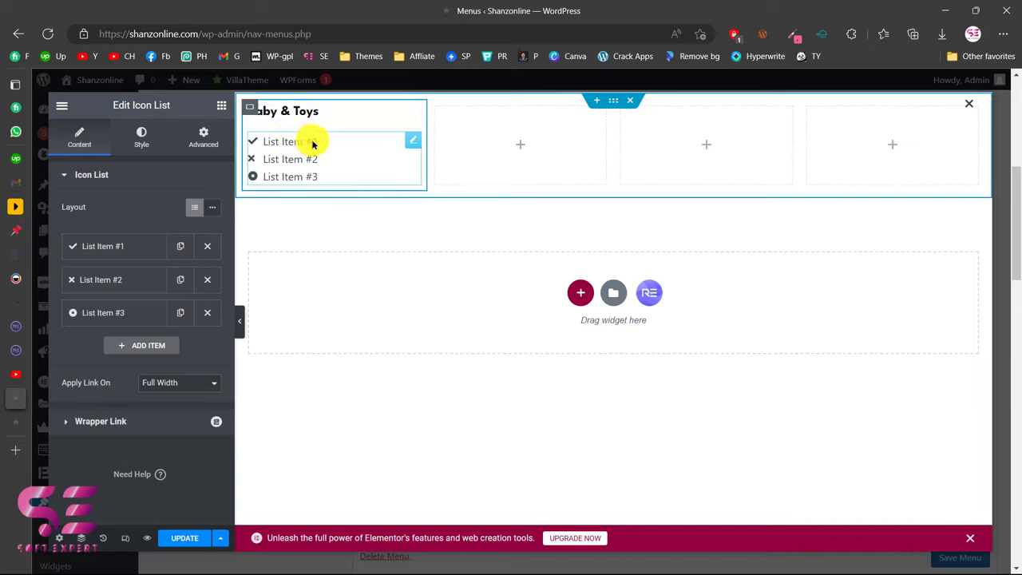
# Open the first icon list item for editing and copy the Baby care category link from the live store's Products menu
pyautogui.click(144, 249)
pyautogui.moveTo(125, 292); pyautogui.dragTo(67, 297)
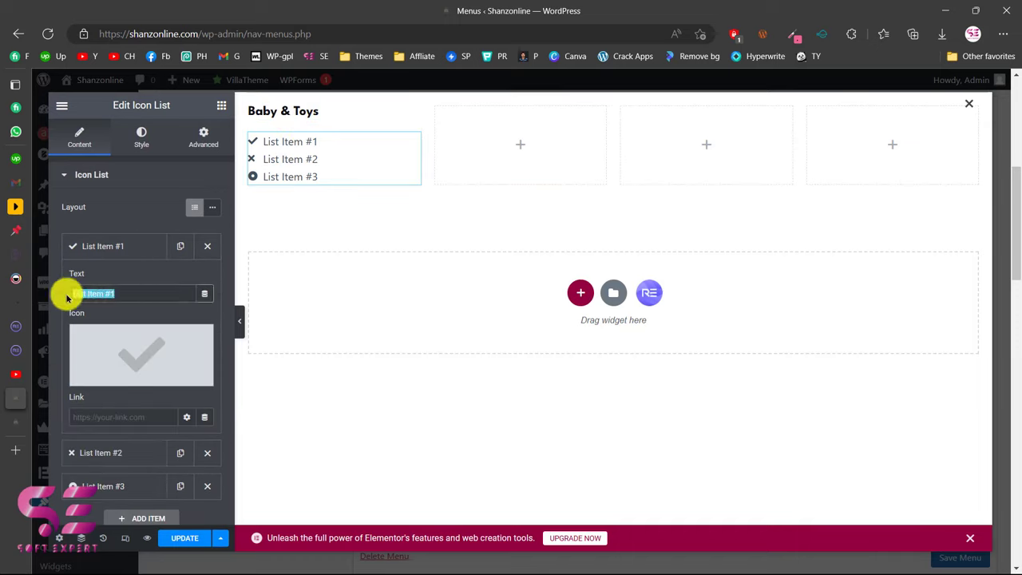
pyautogui.click(13, 420)
pyautogui.moveTo(538, 116)
pyautogui.moveTo(549, 160)
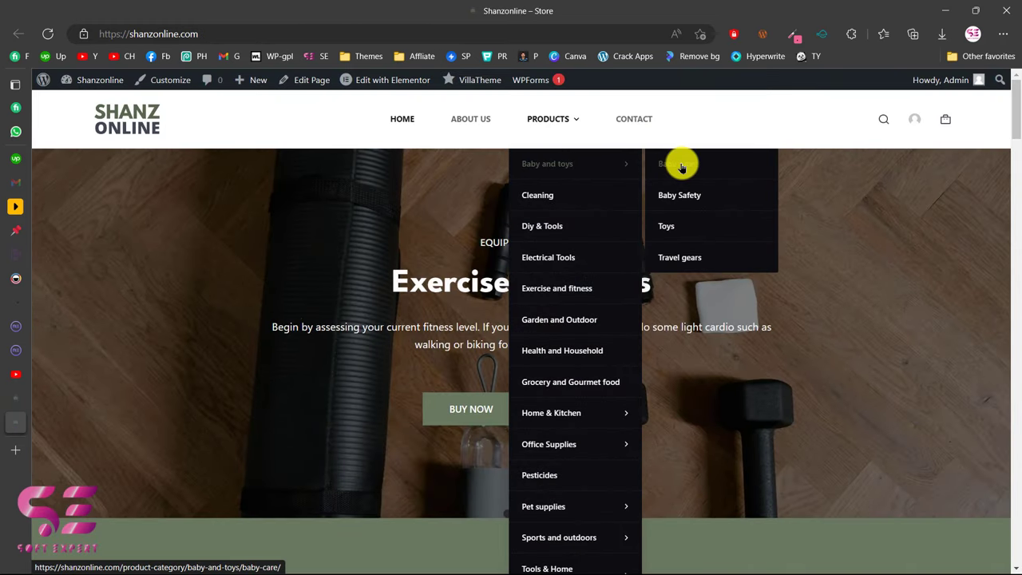
pyautogui.rightClick(681, 167)
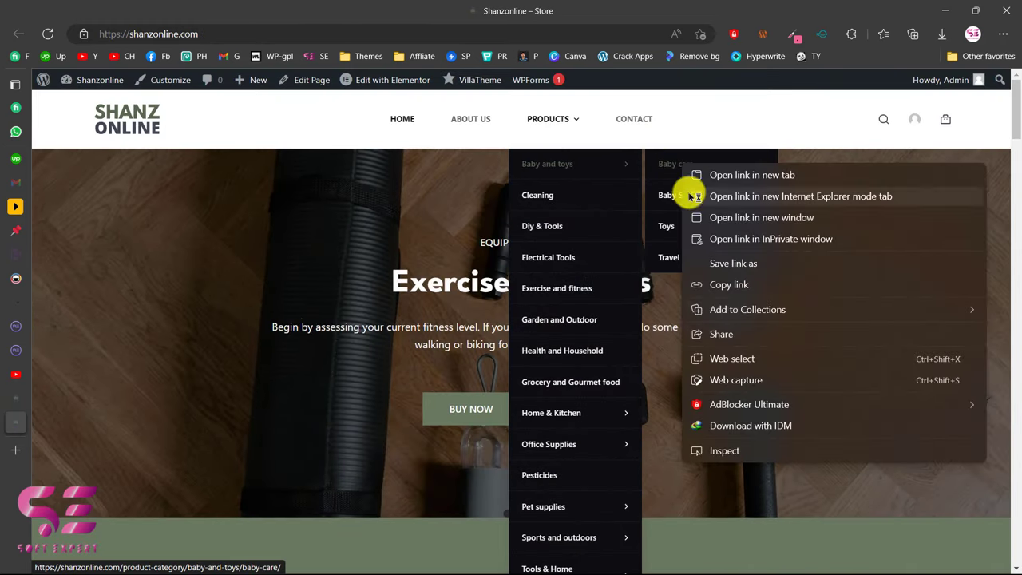
pyautogui.click(725, 285)
pyautogui.click(11, 399)
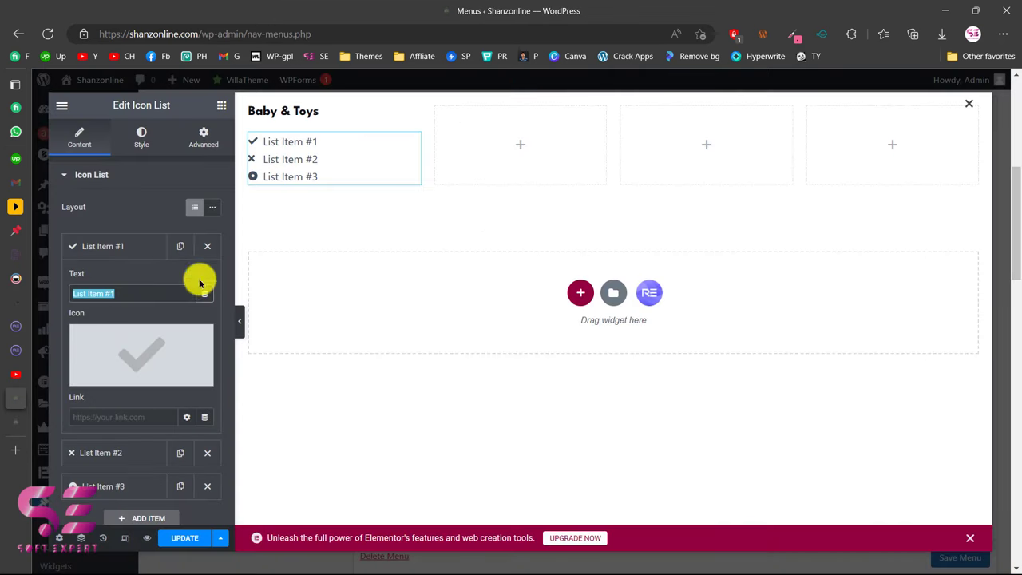
# Set the first list item's text to "Baby Care", paste the copied category link as its link, and remove its icon
pyautogui.write('Baby Care')
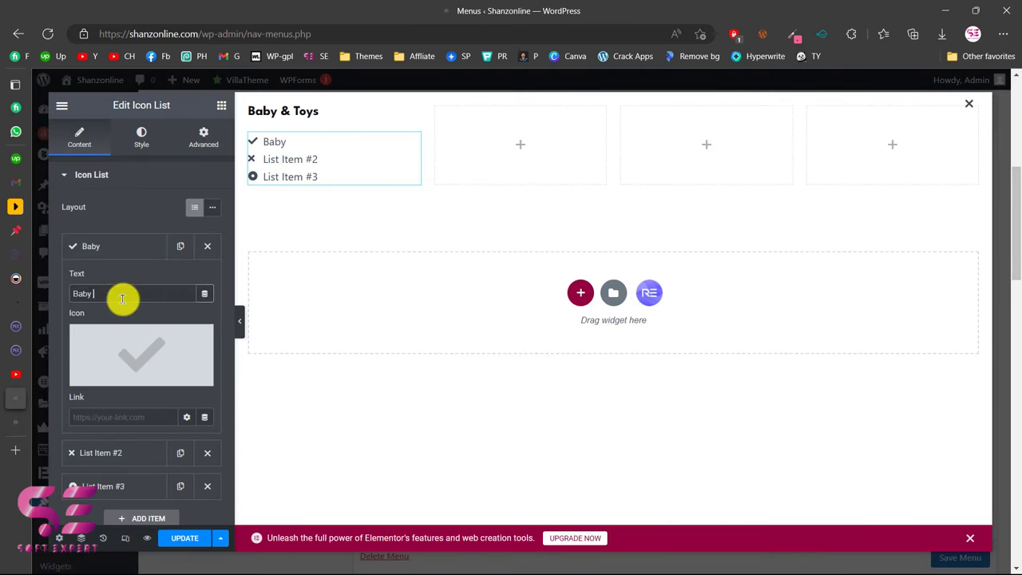
pyautogui.click(125, 412)
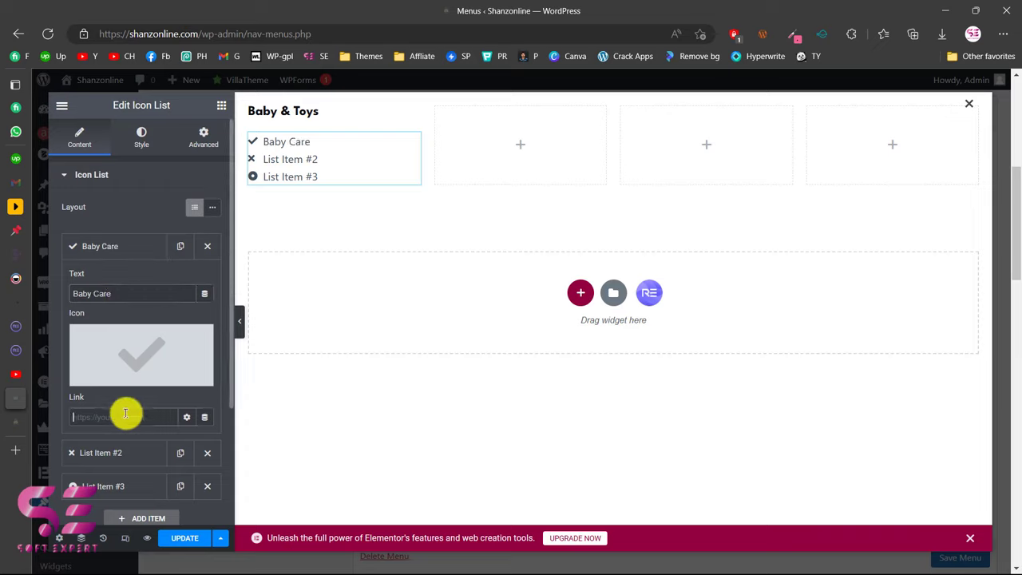
pyautogui.moveTo(142, 379)
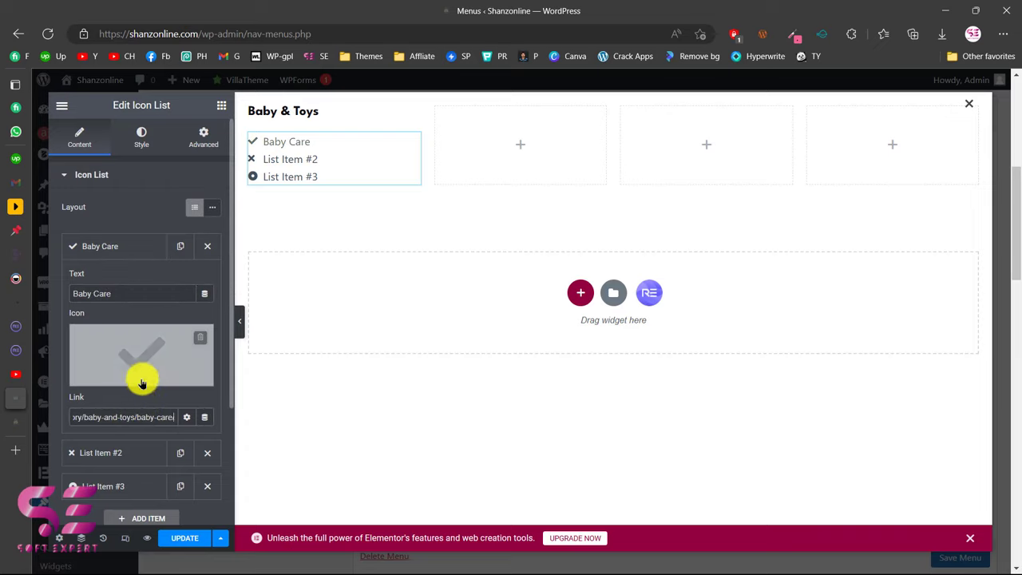
pyautogui.click(202, 340)
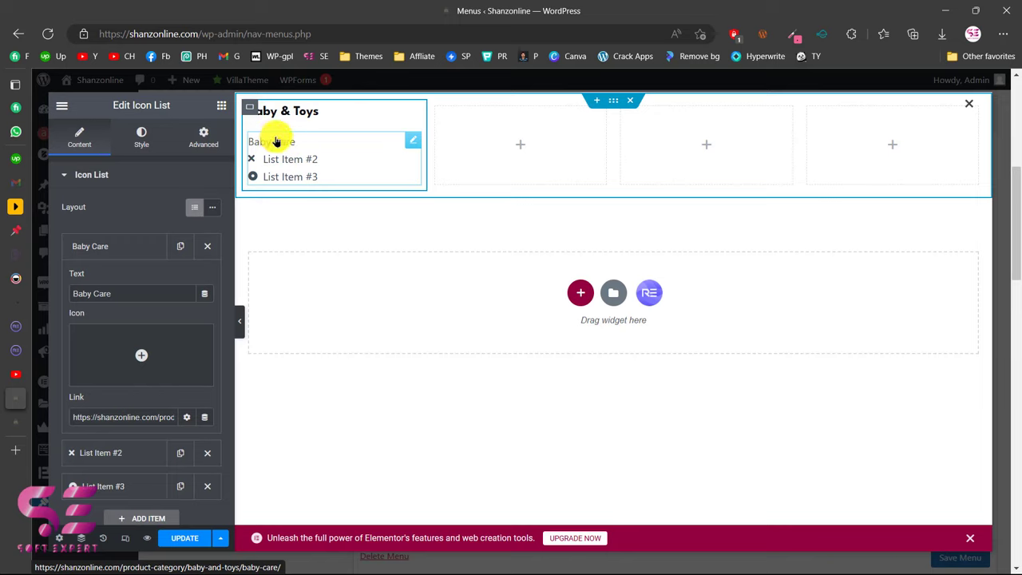
# Delete List Item #2 and List Item #3 from the icon list
pyautogui.click(136, 137)
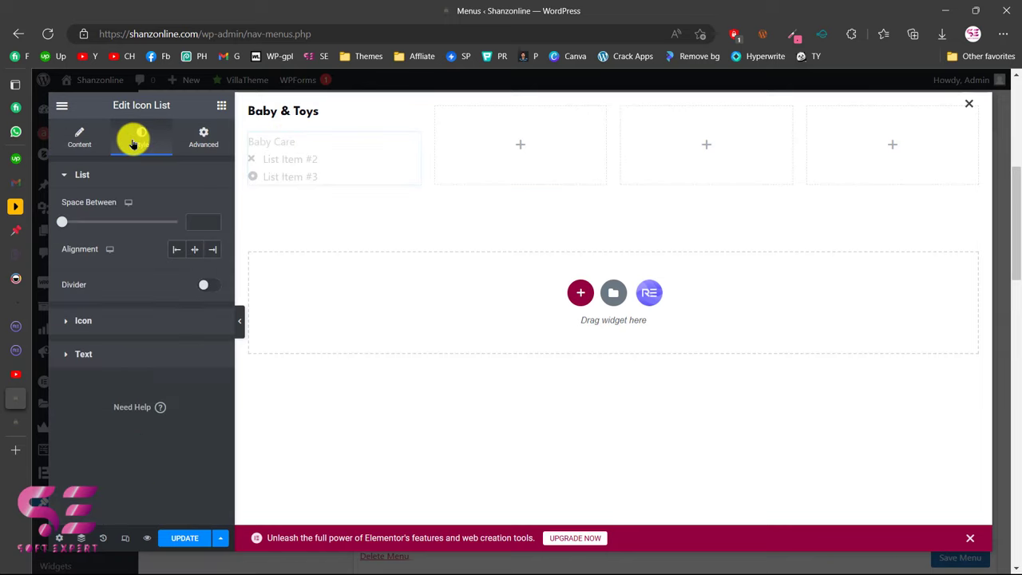
pyautogui.click(84, 138)
pyautogui.click(201, 279)
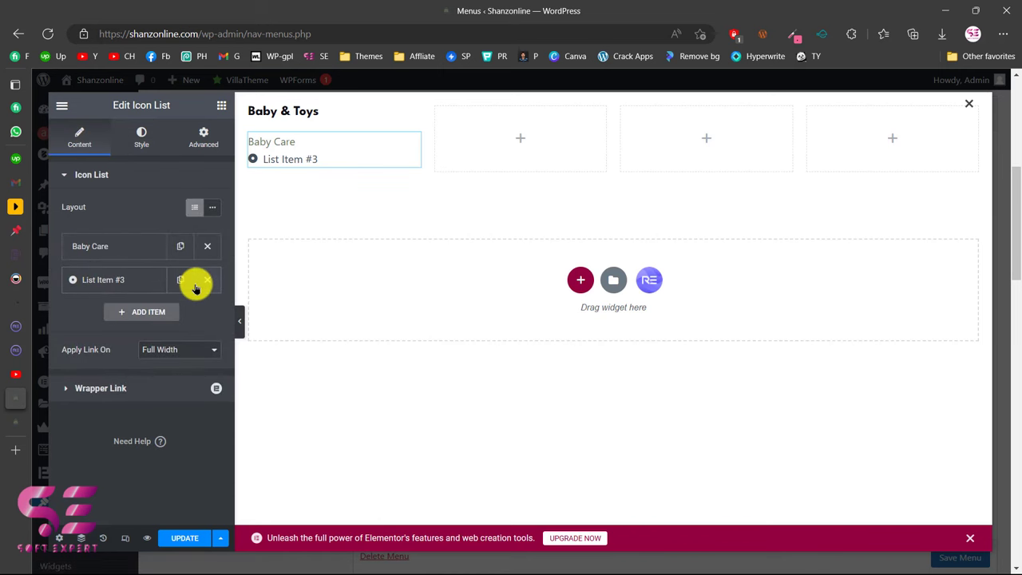
pyautogui.click(195, 286)
# Copy the Baby Safety category link from the live store's Products menu and return to the mega menu editor
pyautogui.click(15, 422)
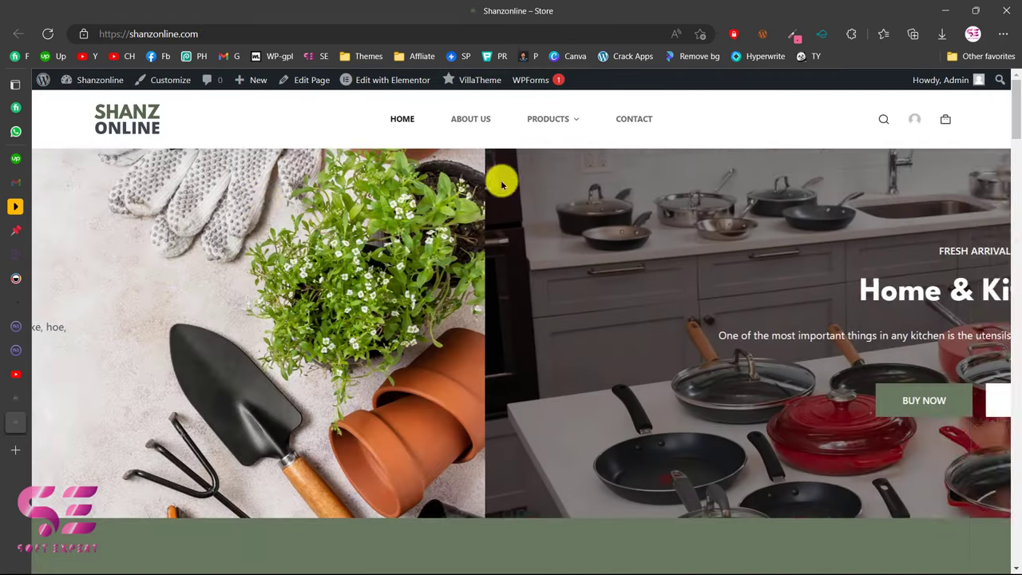
pyautogui.moveTo(570, 130)
pyautogui.moveTo(582, 160)
pyautogui.rightClick(676, 196)
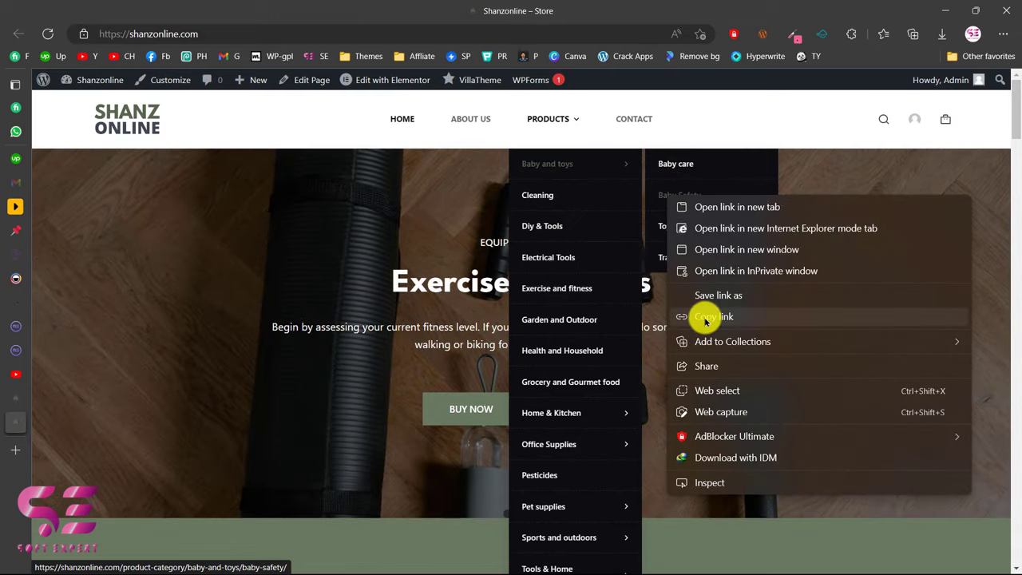
pyautogui.click(706, 317)
pyautogui.click(16, 397)
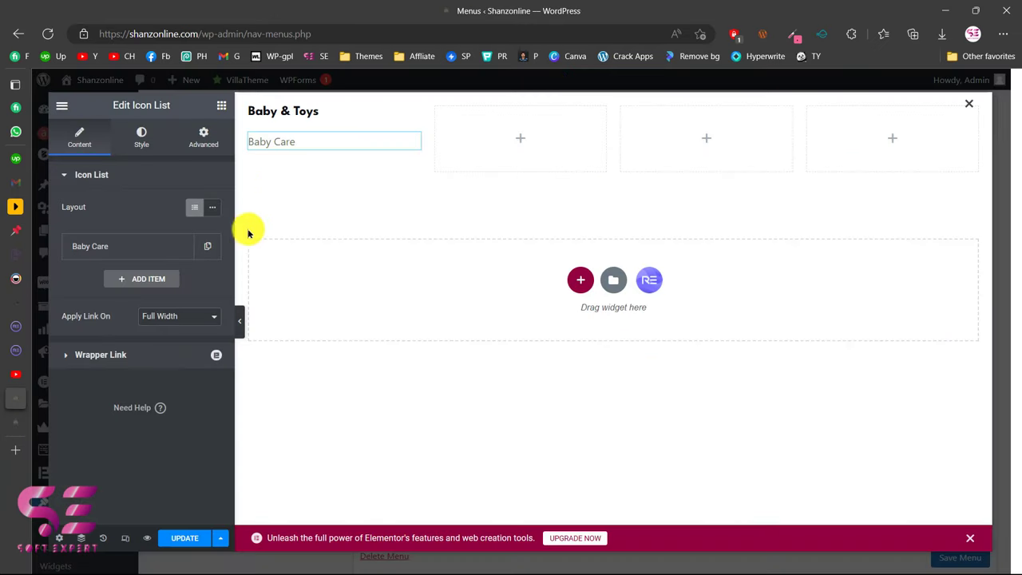
# Duplicate the Baby Care list item, rename the copy "Baby Safety", and replace its link with the copied Baby Safety category link
pyautogui.click(208, 246)
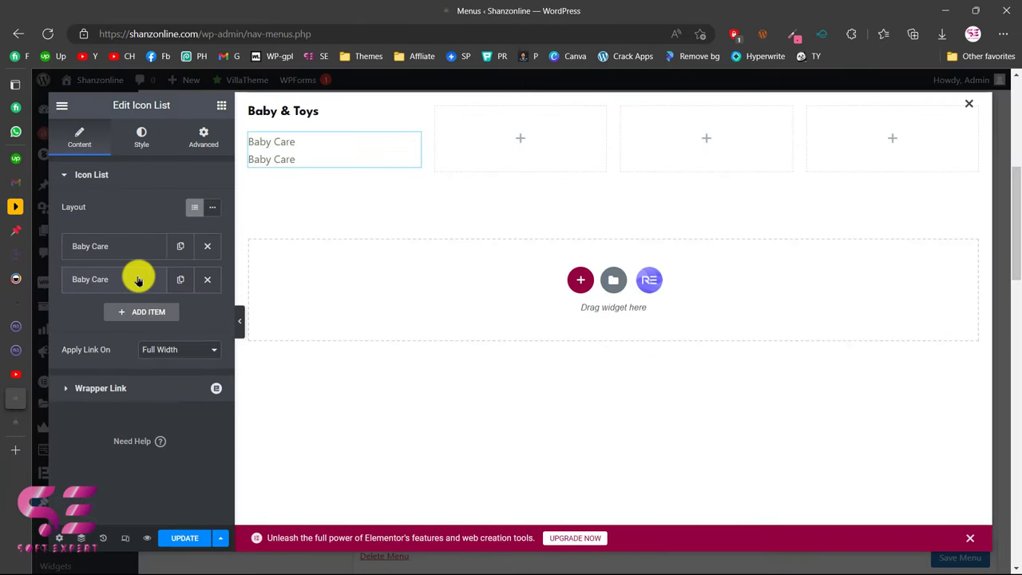
pyautogui.click(138, 280)
pyautogui.click(132, 325)
pyautogui.press('BackSpace')
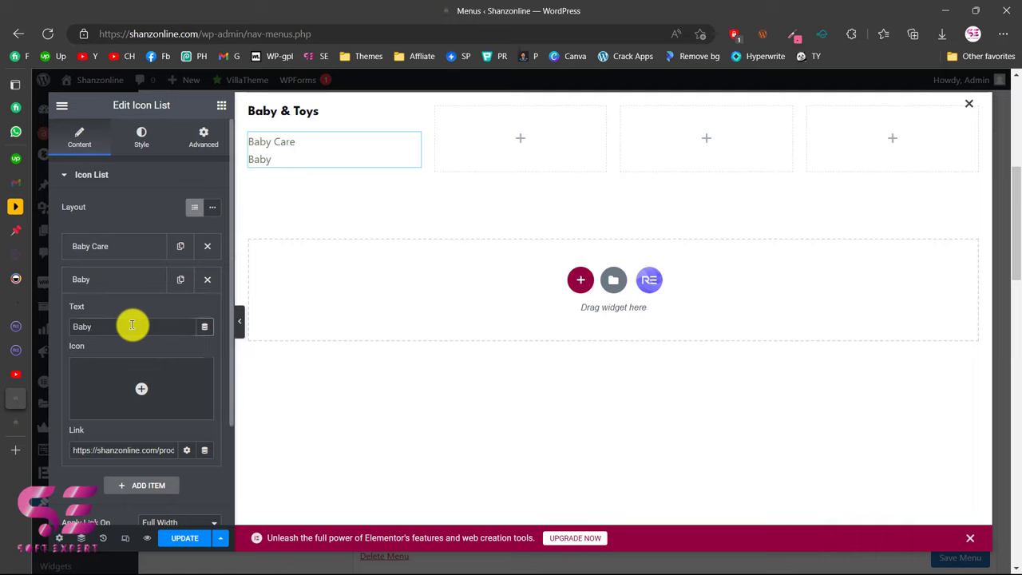
pyautogui.write('Safety')
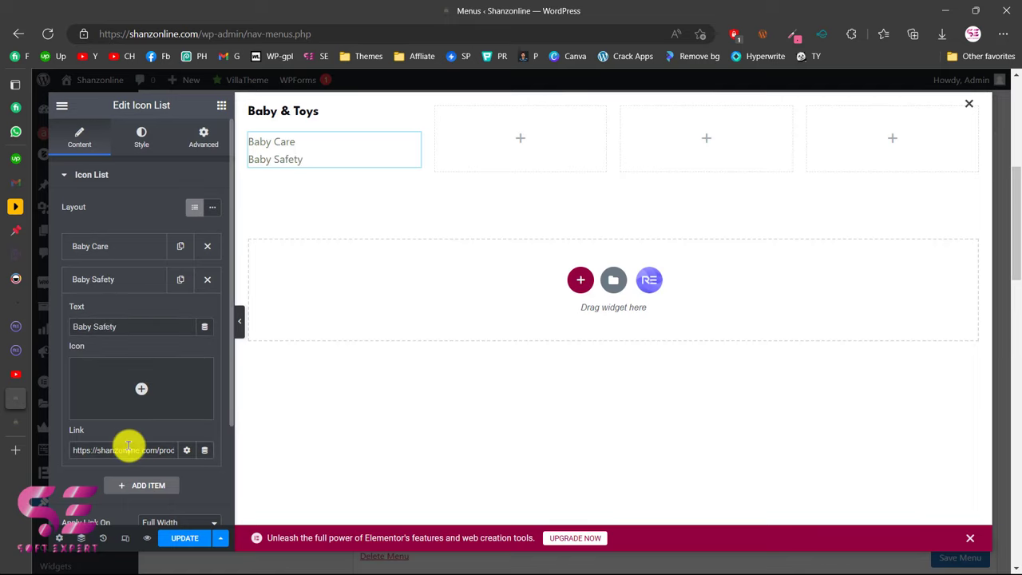
# Duplicate the Baby Safety list item twice
pyautogui.click(121, 286)
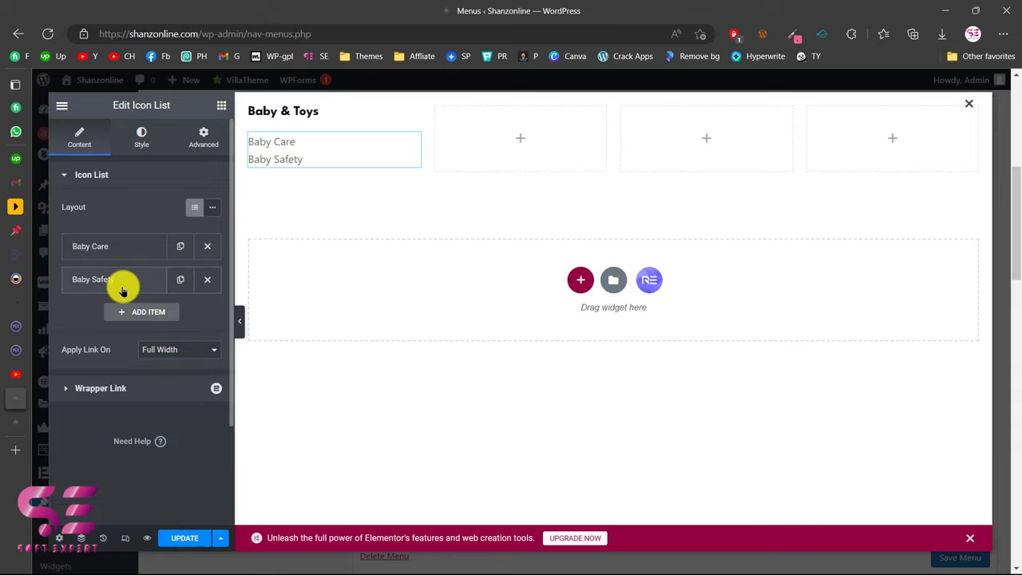
pyautogui.click(186, 280)
pyautogui.click(186, 281)
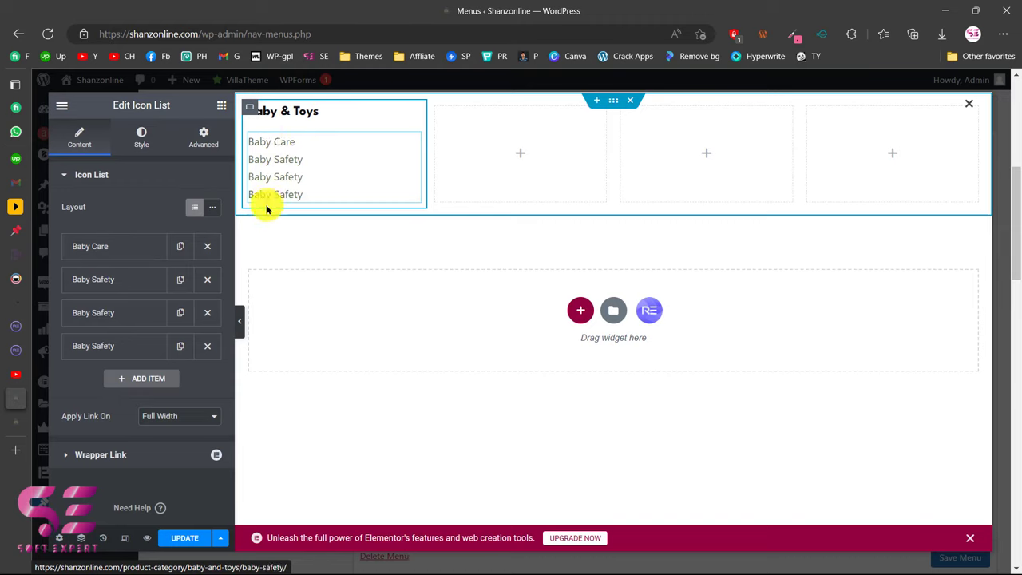
# Copy the Baby & Toys heading into the second column and set the copy's title to "Products"
pyautogui.rightClick(342, 116)
pyautogui.click(360, 170)
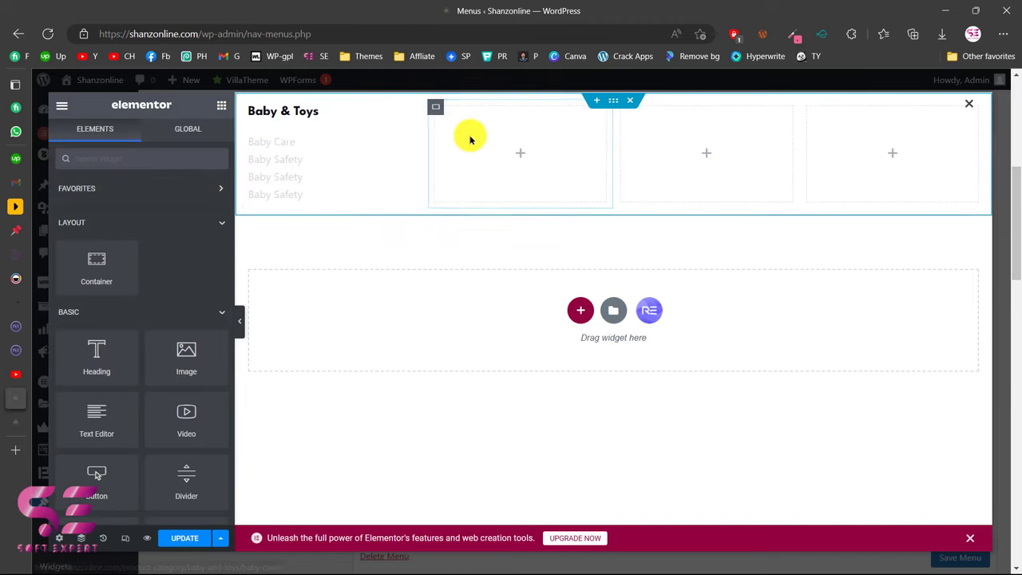
pyautogui.rightClick(468, 137)
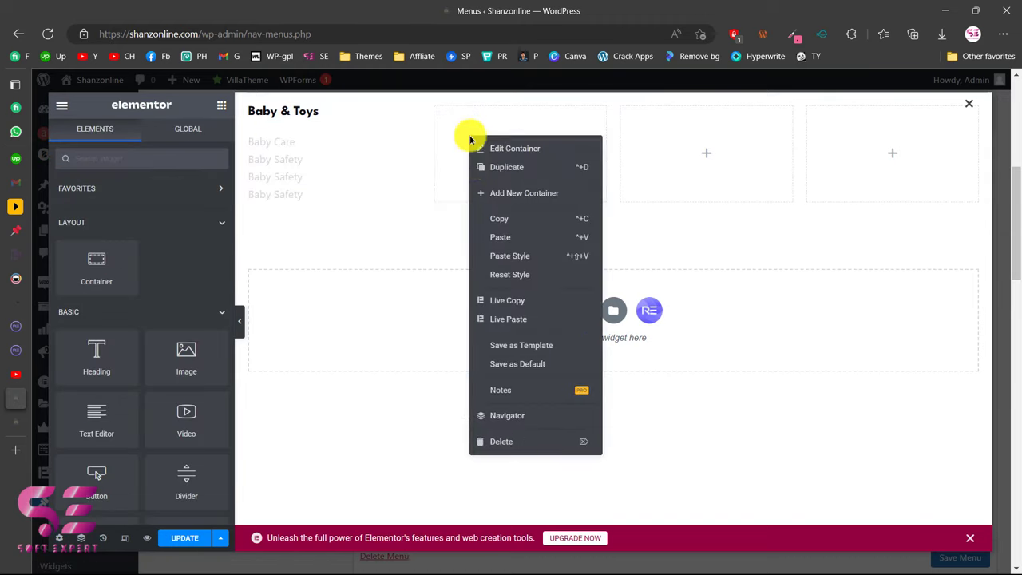
pyautogui.click(498, 237)
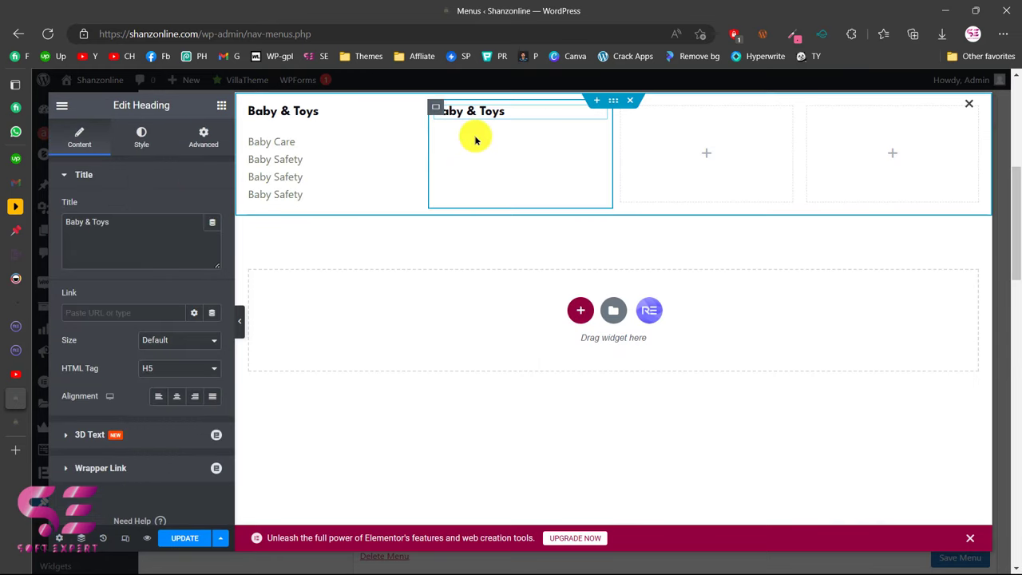
pyautogui.moveTo(118, 227); pyautogui.dragTo(38, 223)
pyautogui.write('P')
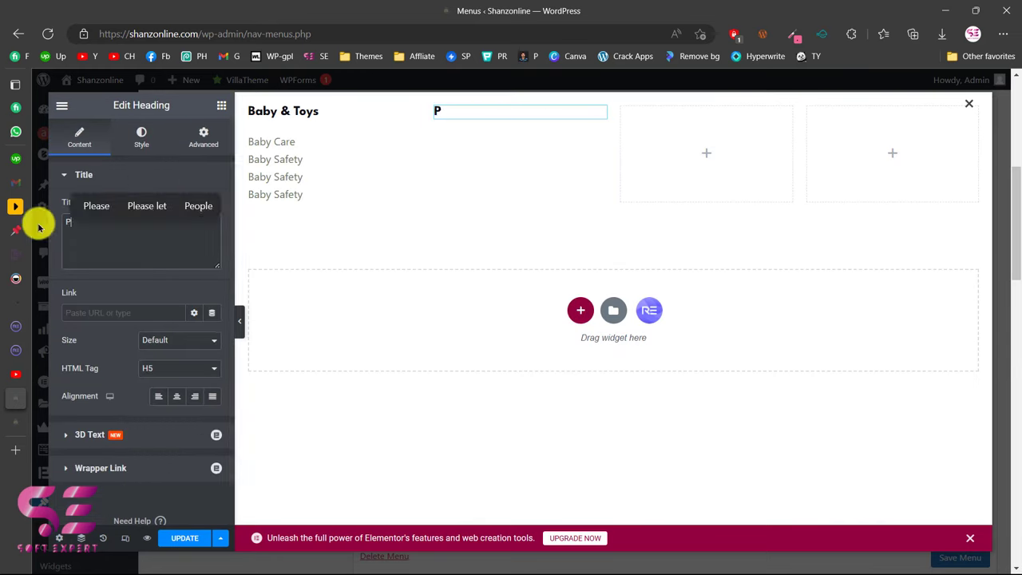
pyautogui.write('roducts')
# Search the widgets for "produ" and place a Woo Grid/Slider/Carousel widget below the Products heading
pyautogui.click(296, 114)
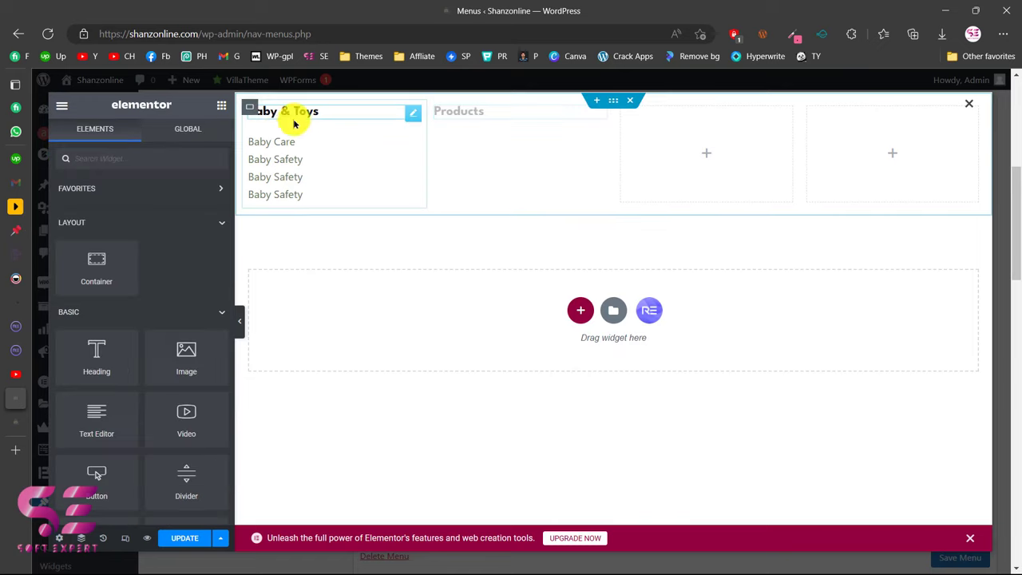
pyautogui.write('prod')
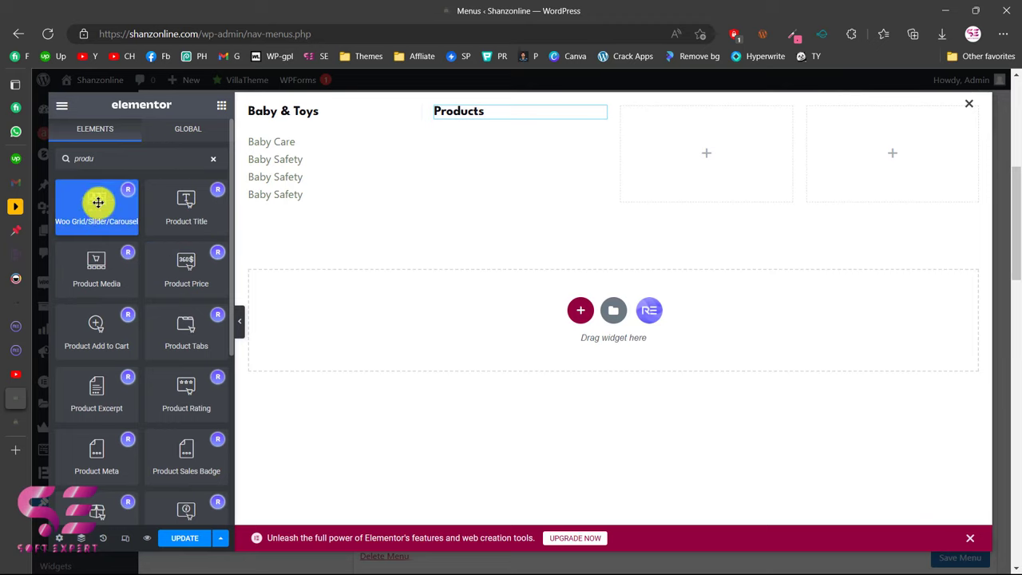
pyautogui.moveTo(92, 203); pyautogui.dragTo(480, 124)
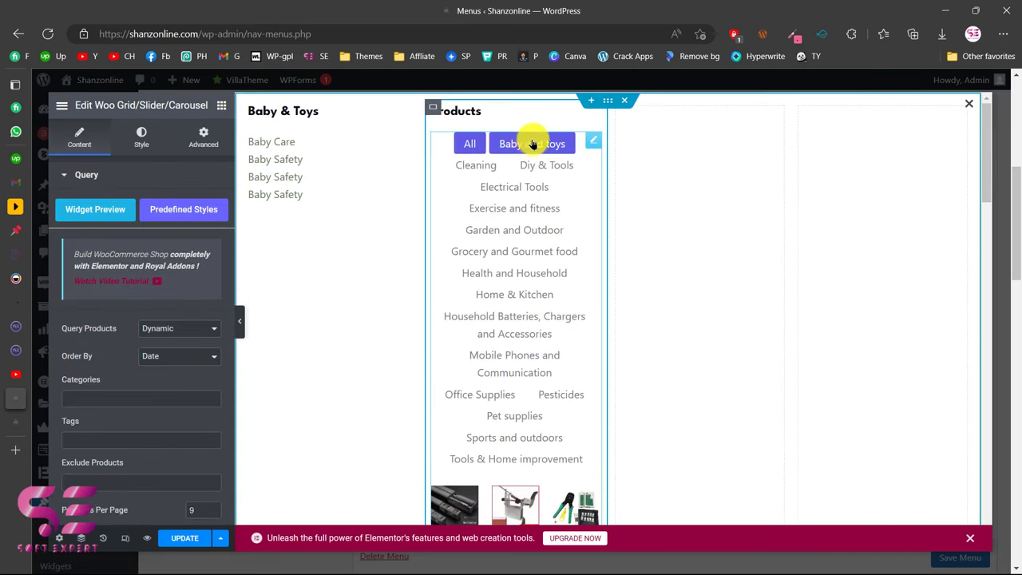
# Change the product grid's layout to List Style and check the product listing in the second column
pyautogui.scroll(-1, 503, 399)
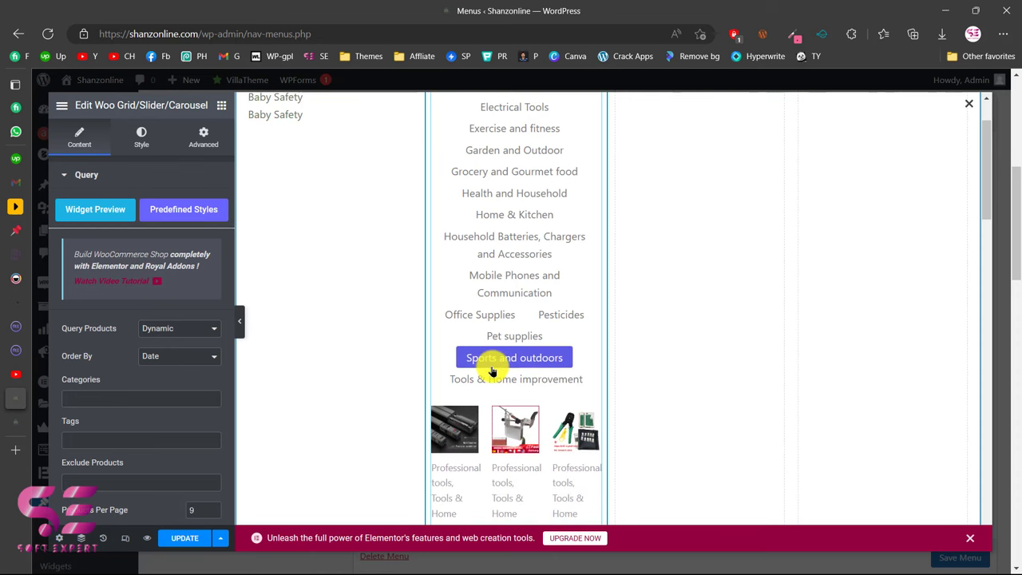
pyautogui.scroll(-2, 479, 365)
pyautogui.scroll(-1, 119, 423)
pyautogui.scroll(-3, 121, 427)
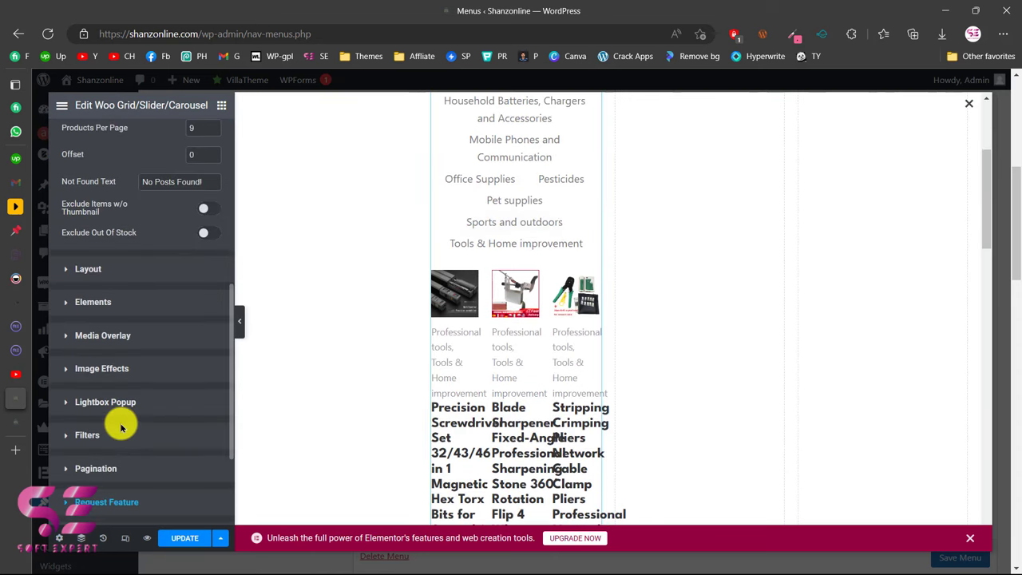
pyautogui.click(88, 269)
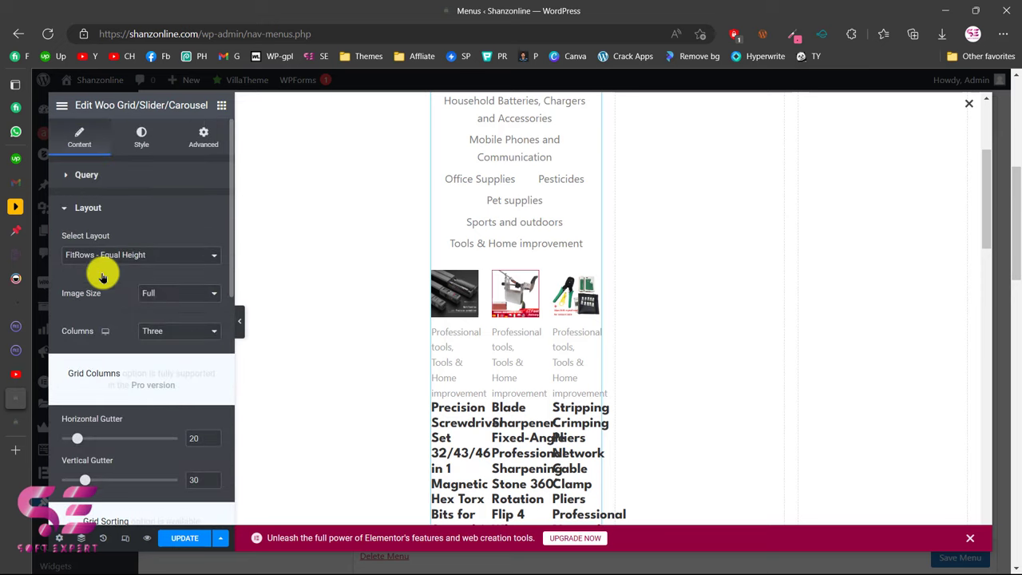
pyautogui.scroll(-3, 135, 287)
pyautogui.scroll(2, 128, 274)
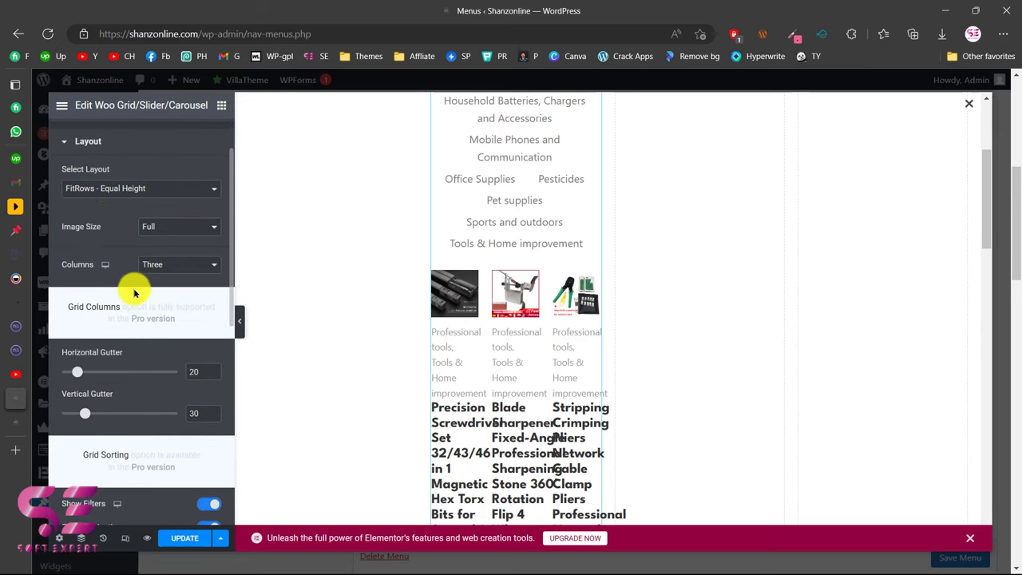
pyautogui.click(165, 190)
pyautogui.click(85, 215)
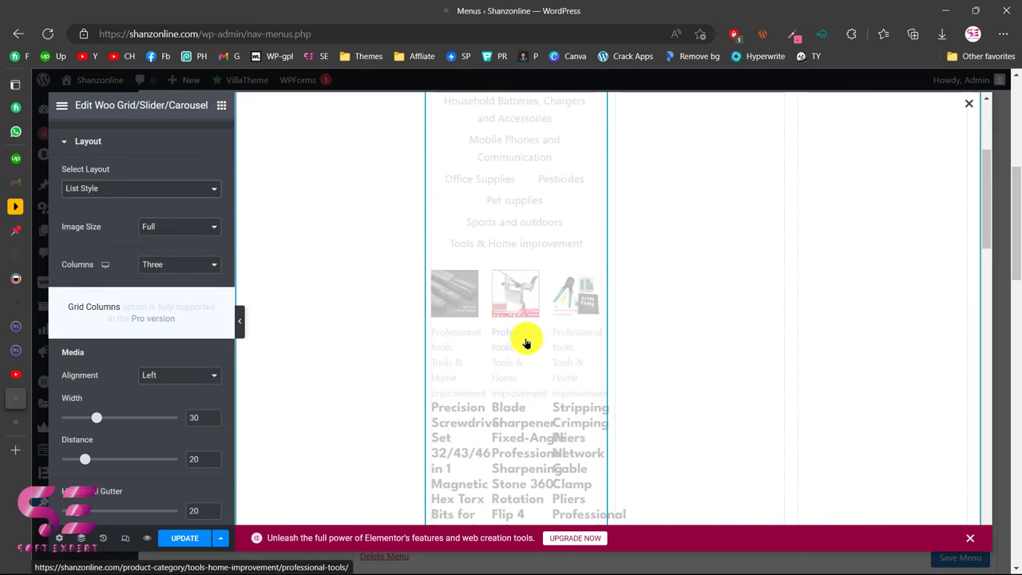
pyautogui.scroll(-1, 495, 340)
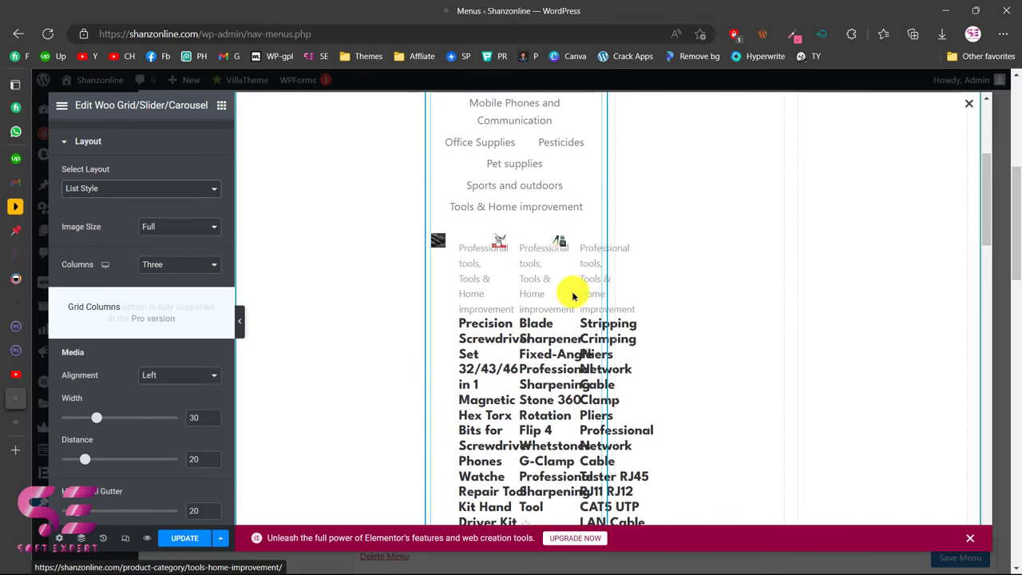
# Set the product grid to one column and turn off its filters and pagination
pyautogui.click(162, 269)
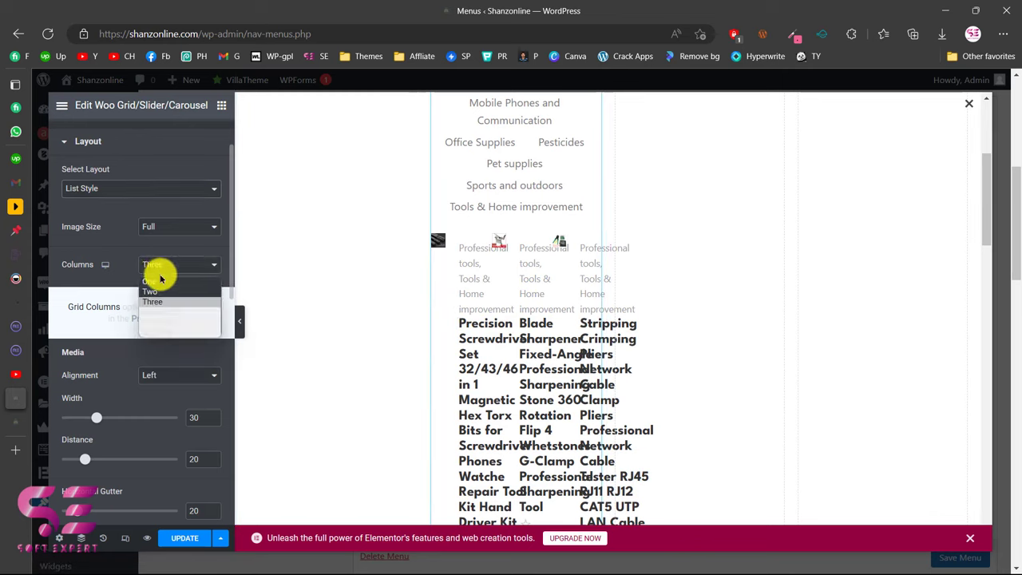
pyautogui.click(159, 282)
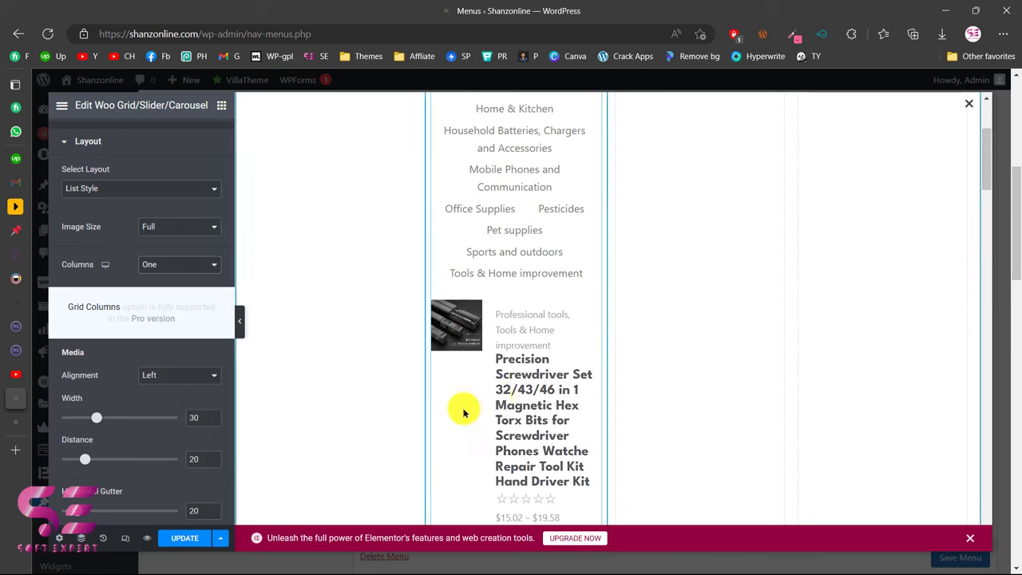
pyautogui.scroll(-3, 155, 410)
pyautogui.scroll(-2, 107, 439)
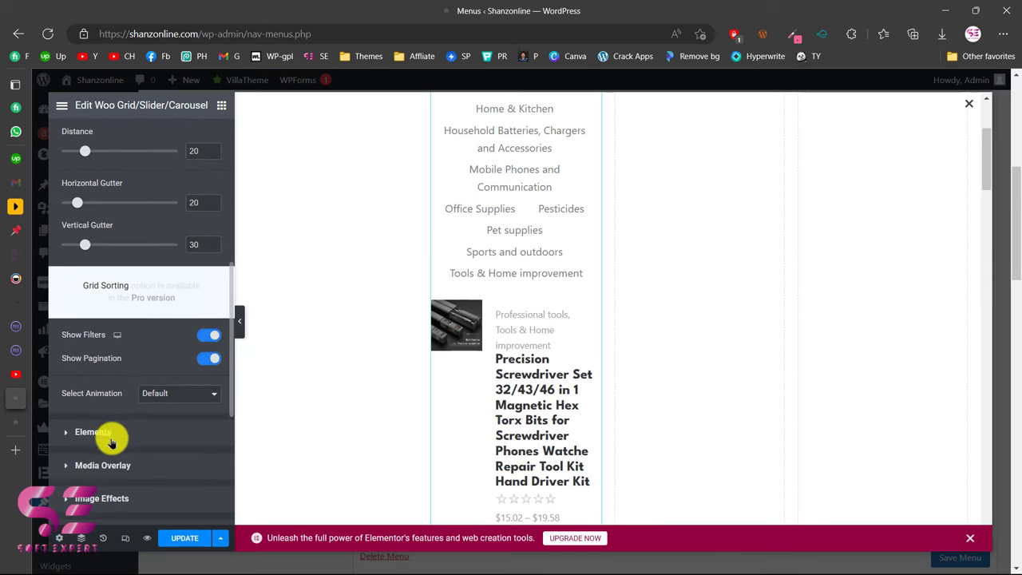
pyautogui.click(209, 334)
pyautogui.click(209, 334)
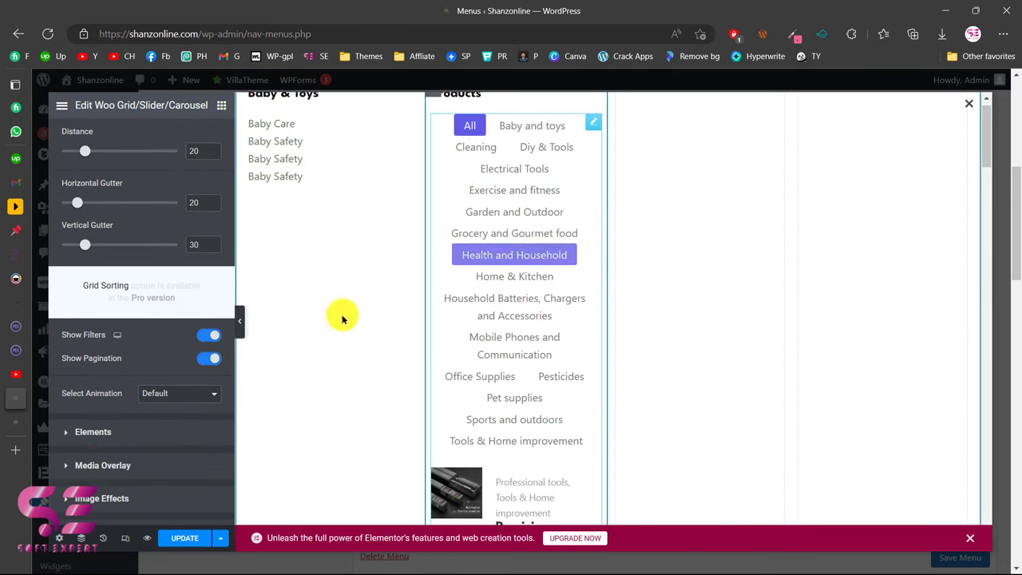
pyautogui.click(206, 338)
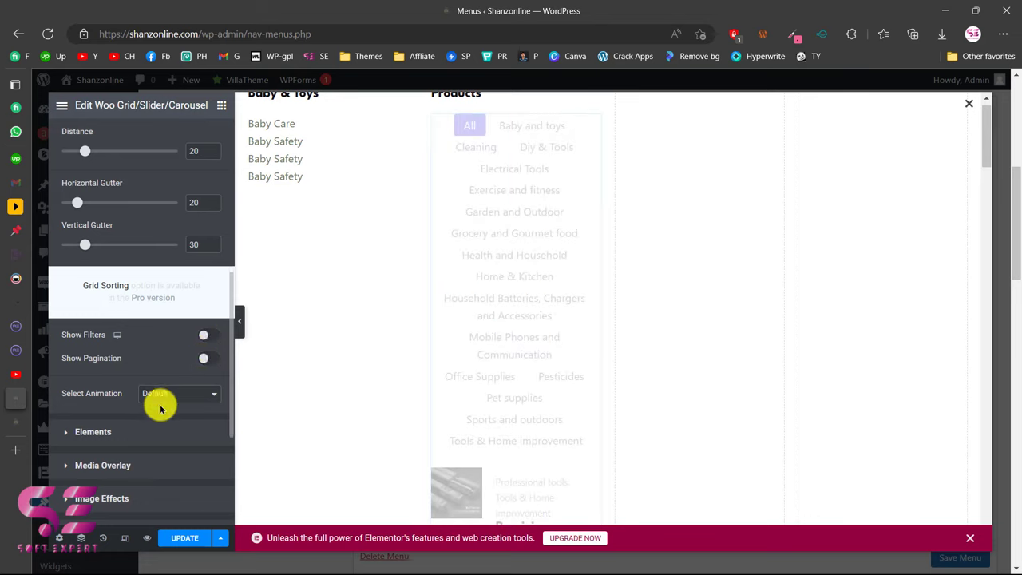
# Limit the product grid's query to 3 products per page
pyautogui.scroll(3, 122, 332)
pyautogui.scroll(5, 122, 331)
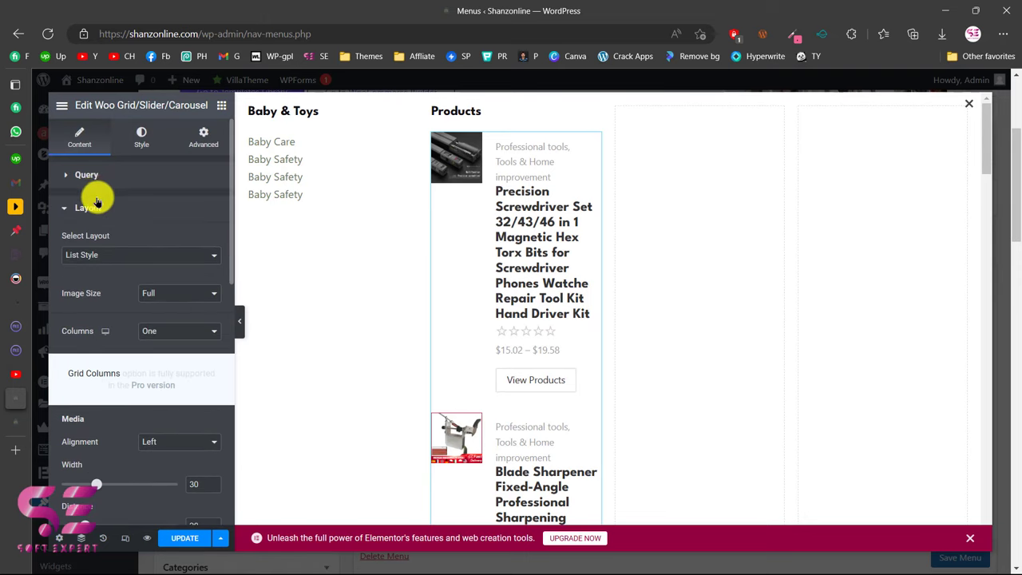
pyautogui.click(96, 184)
pyautogui.scroll(-3, 160, 326)
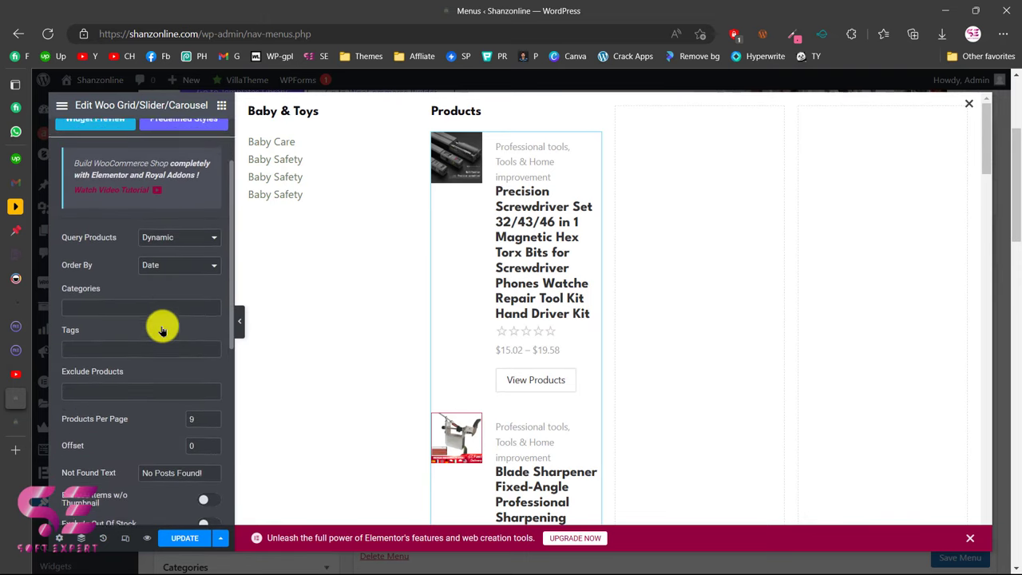
pyautogui.scroll(-1, 162, 330)
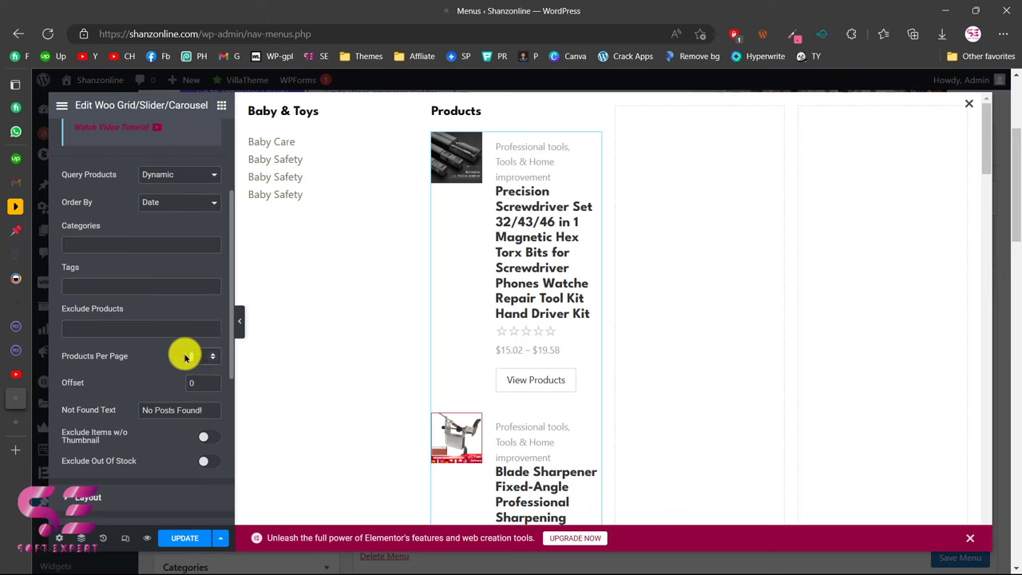
pyautogui.doubleClick(184, 358)
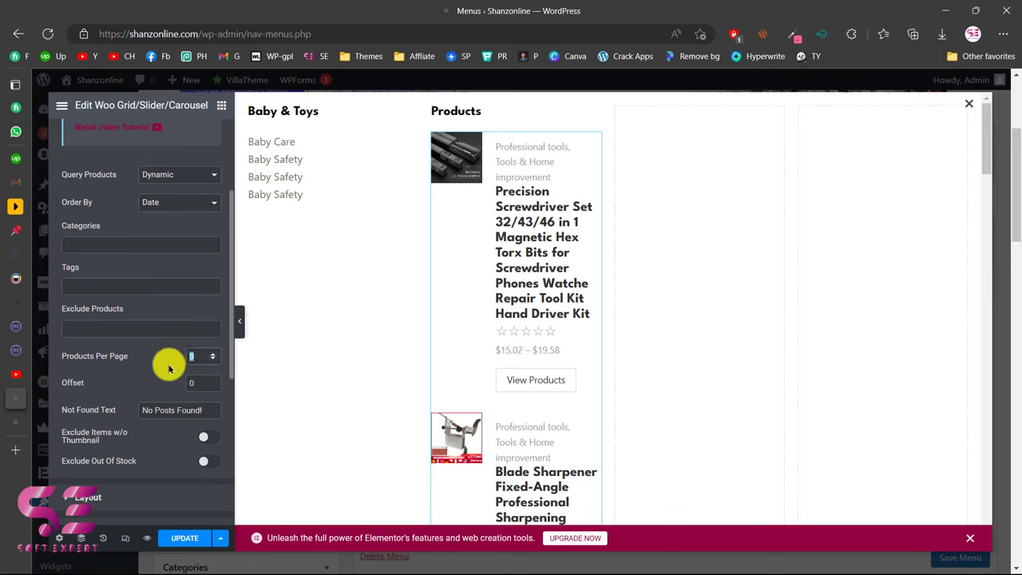
pyautogui.write('3')
# Remove the Status, Product_cat, Rating, Price and Add-to-cart elements from the product grid, keeping only Title
pyautogui.scroll(-5, 168, 367)
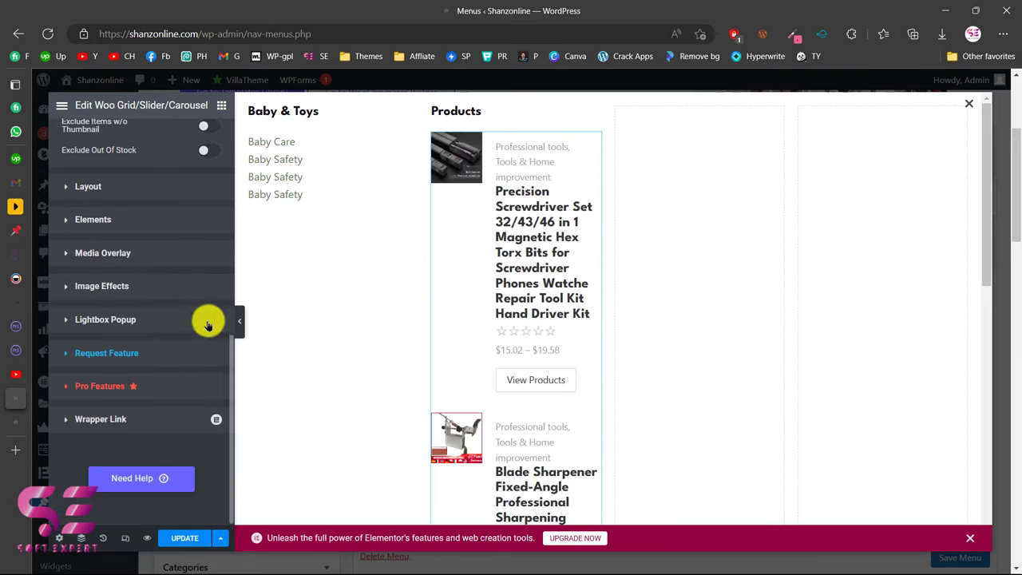
pyautogui.click(86, 226)
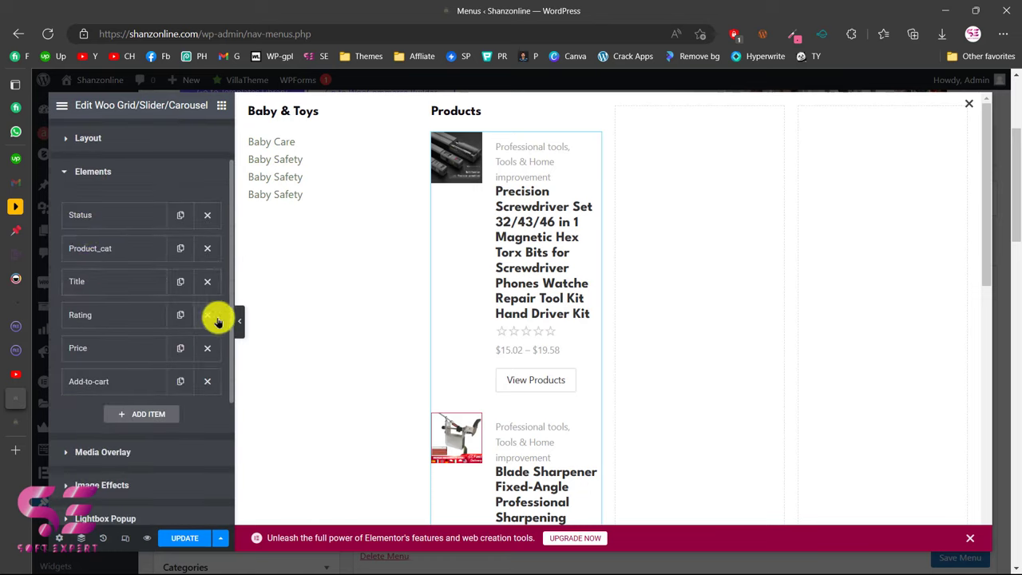
pyautogui.click(207, 216)
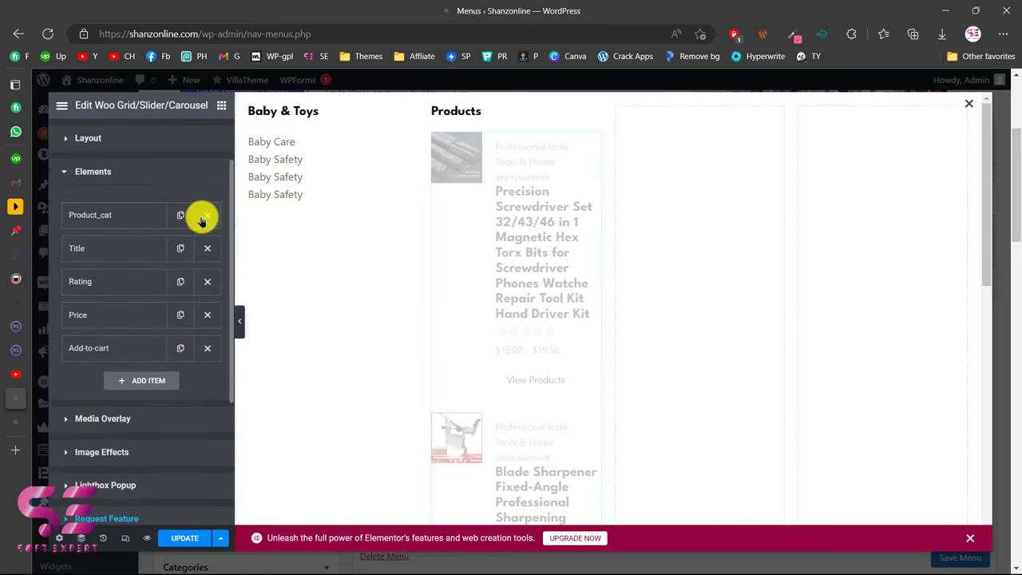
pyautogui.click(207, 215)
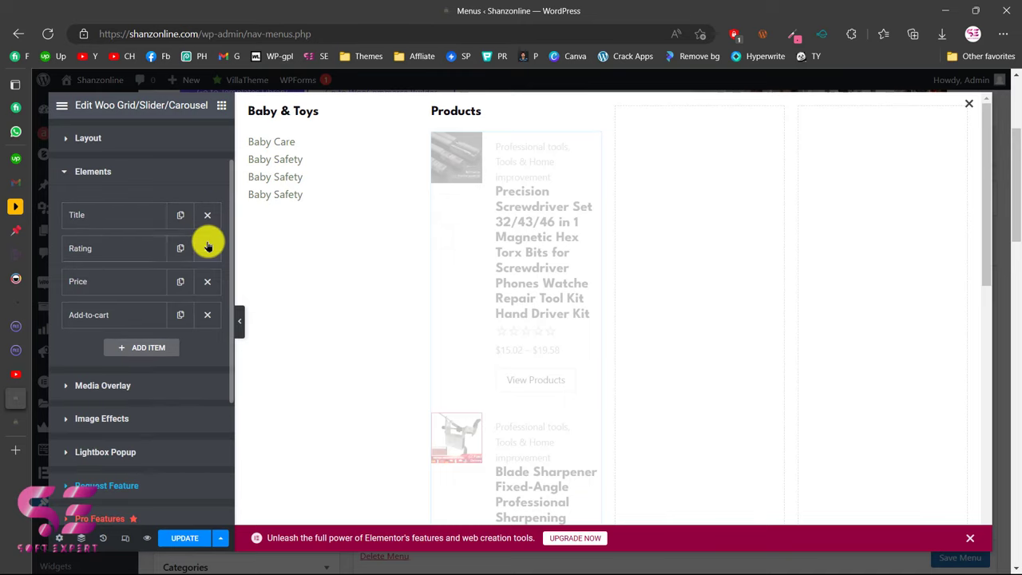
pyautogui.click(207, 247)
pyautogui.click(207, 249)
pyautogui.click(208, 250)
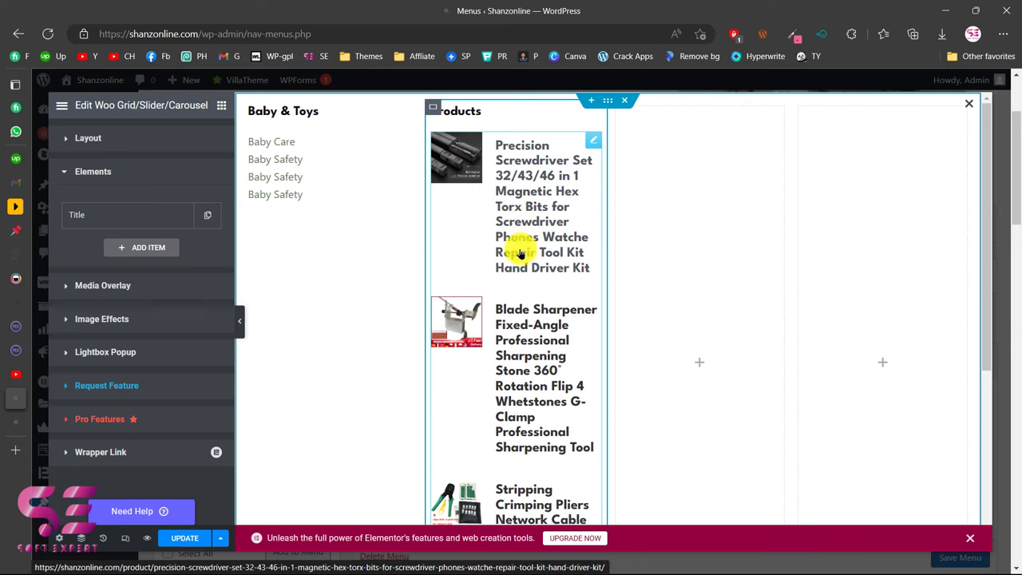
pyautogui.scroll(-2, 539, 306)
pyautogui.scroll(2, 541, 299)
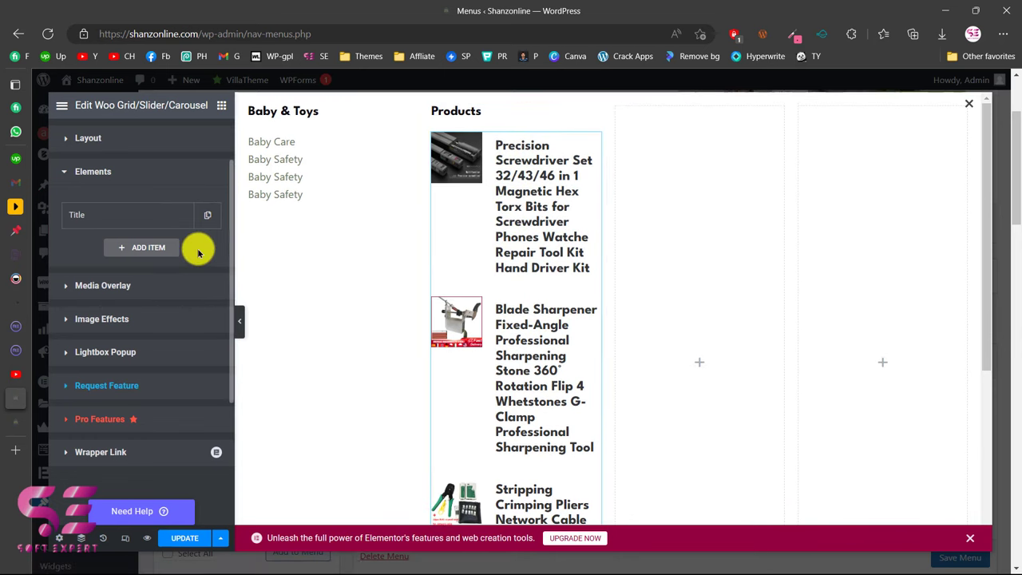
# Set the product grid's products per page to 2
pyautogui.scroll(1, 184, 369)
pyautogui.click(126, 185)
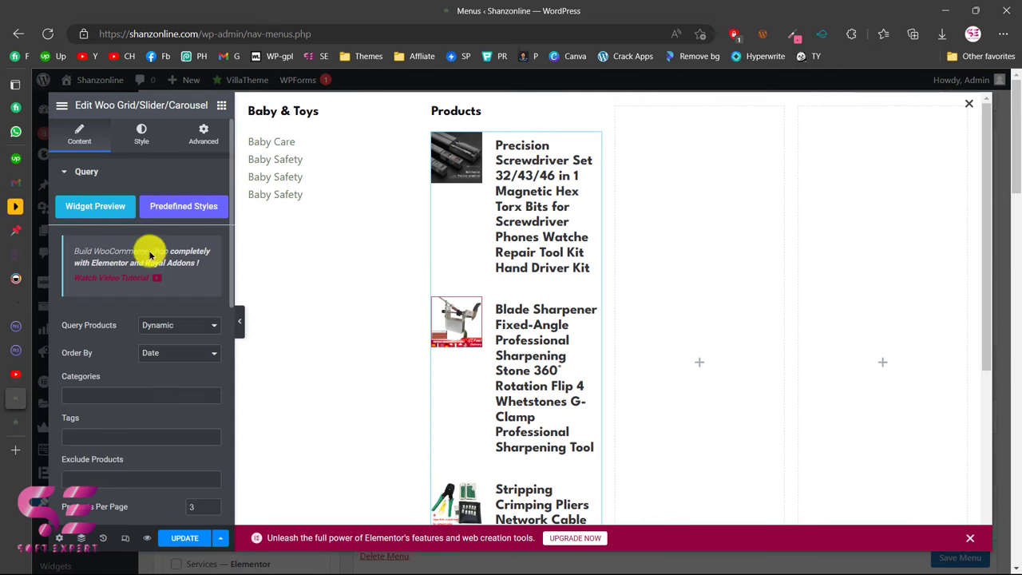
pyautogui.scroll(-2, 171, 331)
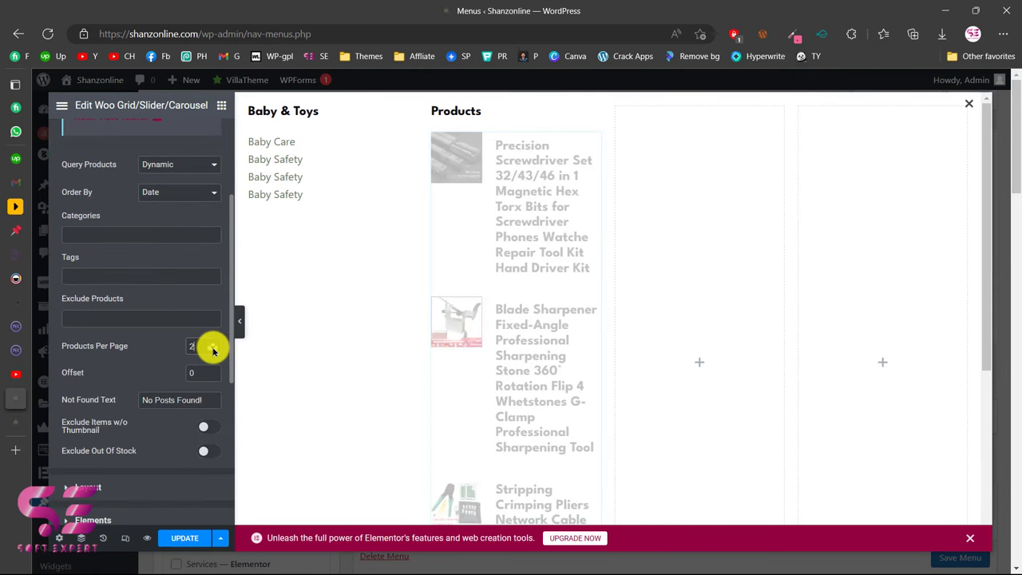
pyautogui.scroll(2, 136, 338)
pyautogui.click(138, 169)
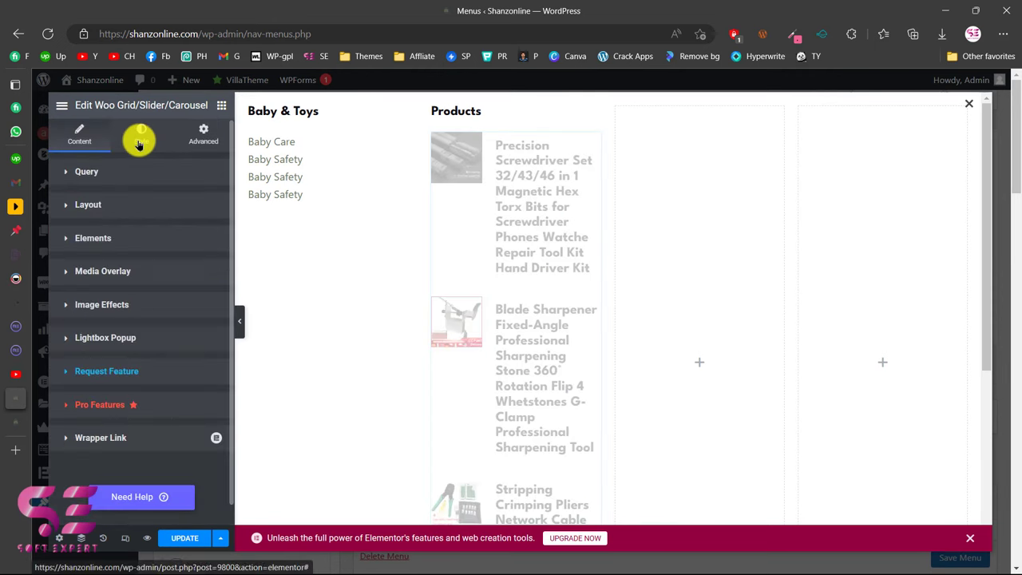
# Set the font size of the product grid's titles to 15 px
pyautogui.click(139, 140)
pyautogui.scroll(-4, 125, 348)
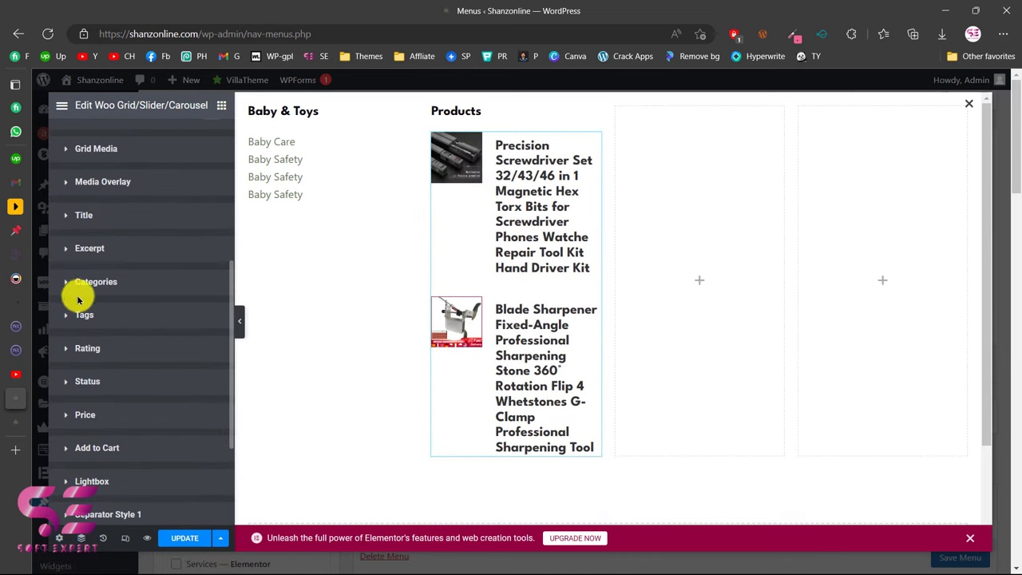
pyautogui.click(103, 225)
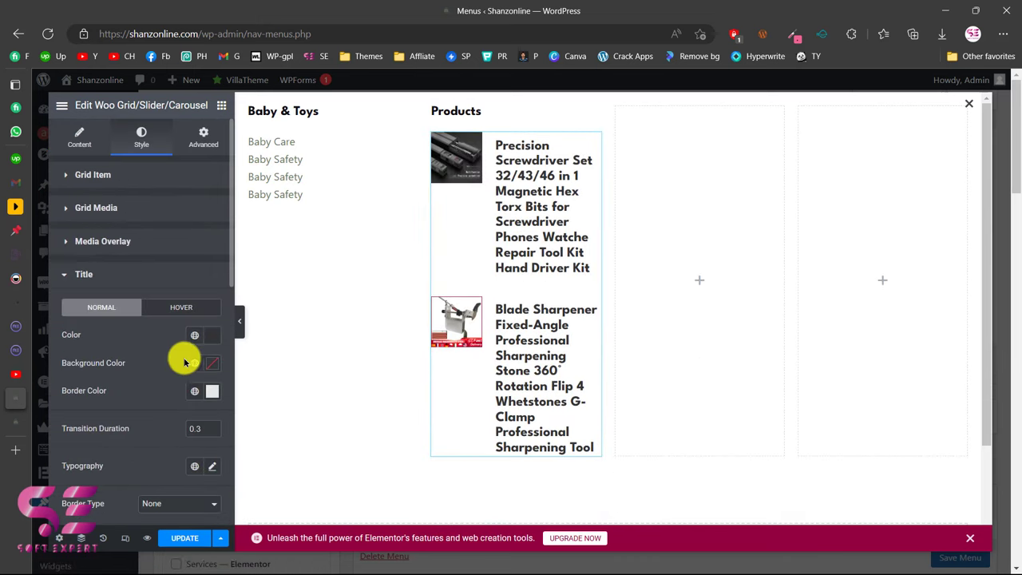
pyautogui.scroll(-2, 192, 363)
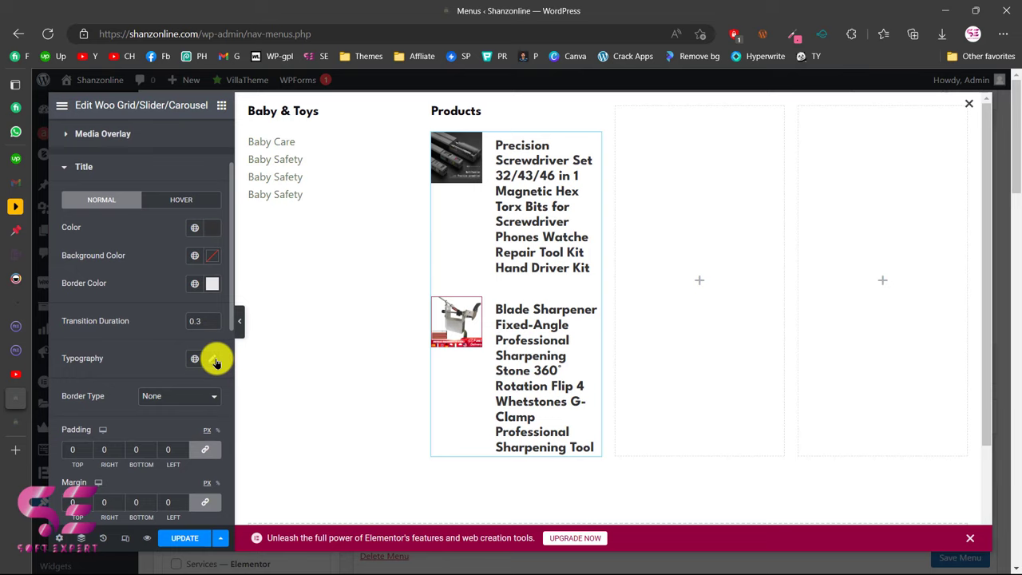
pyautogui.click(212, 360)
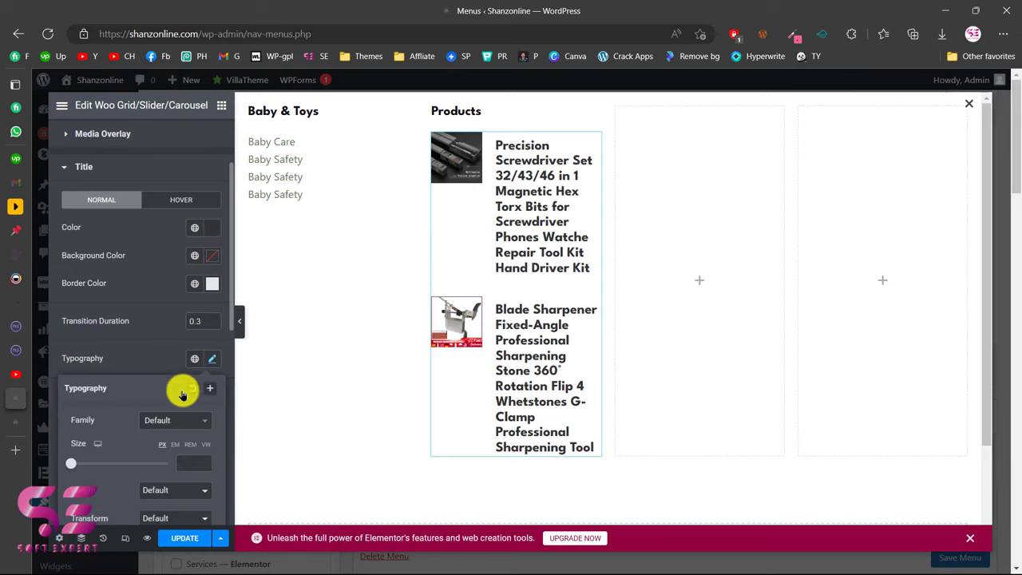
pyautogui.click(195, 465)
pyautogui.write('16')
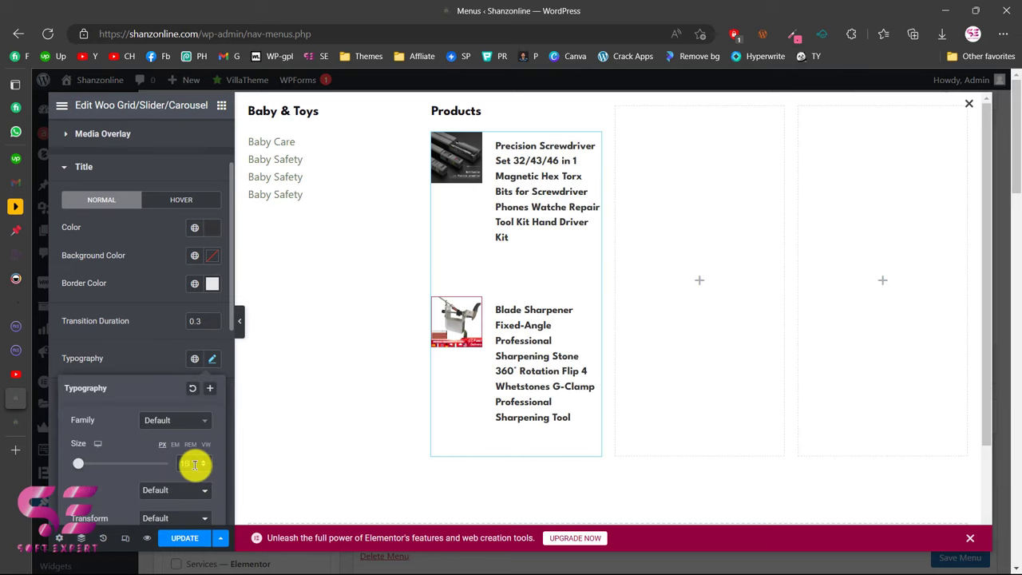
pyautogui.click(204, 467)
pyautogui.scroll(-3, 200, 467)
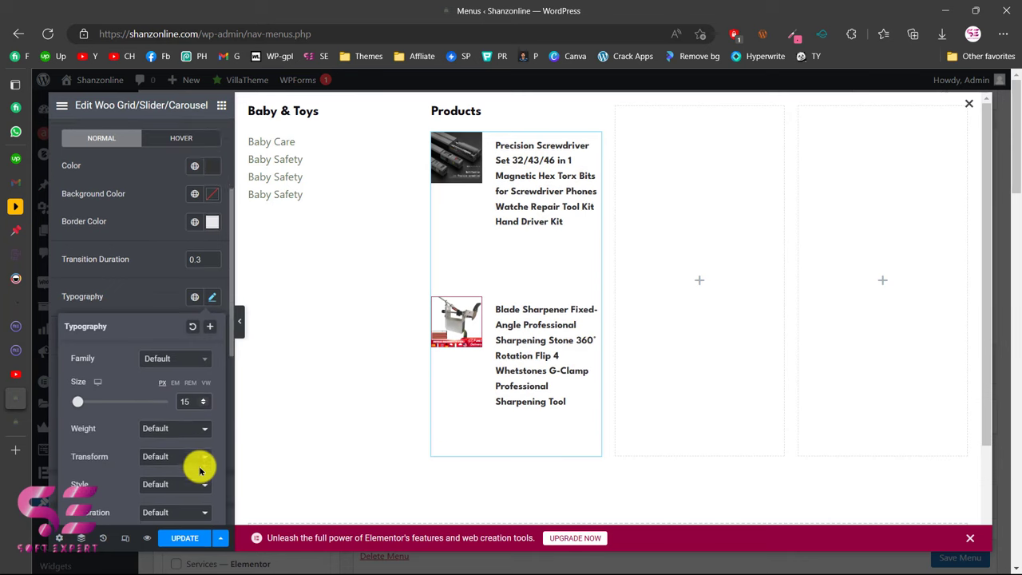
# Set the line height of the product titles to 16 px
pyautogui.scroll(-1, 132, 479)
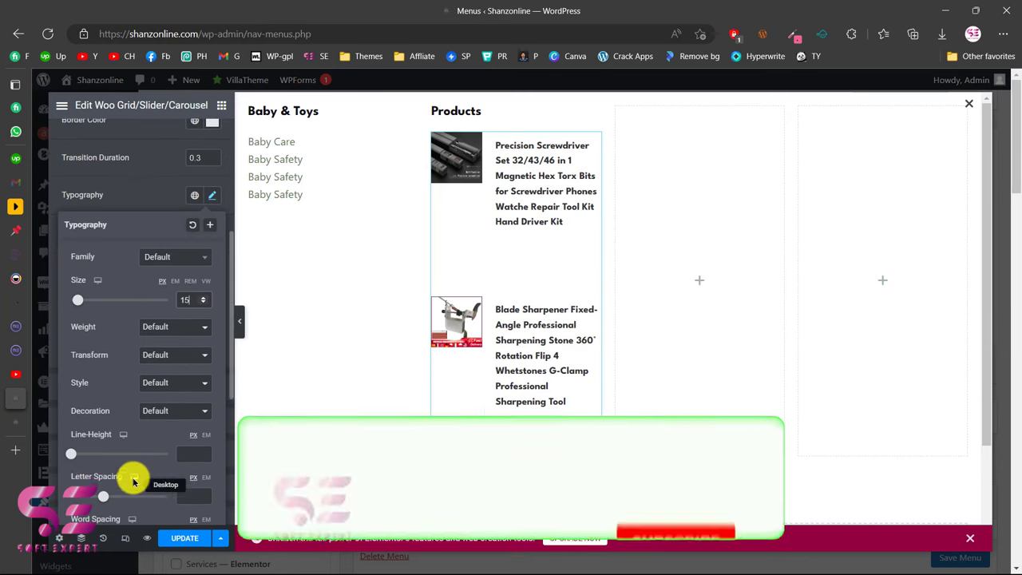
pyautogui.click(74, 455)
pyautogui.moveTo(74, 455); pyautogui.dragTo(84, 456)
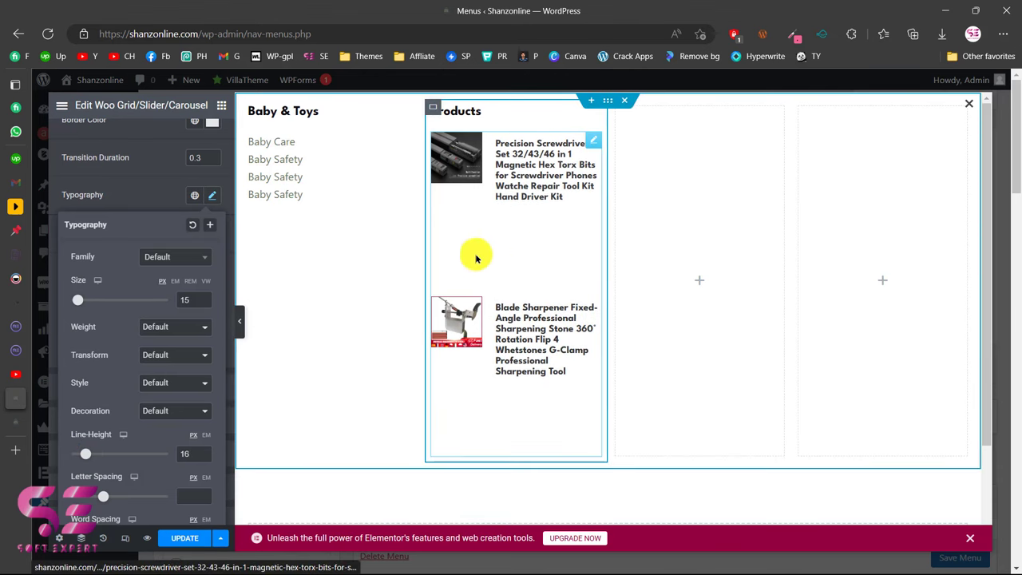
pyautogui.click(141, 178)
# Reduce the media distance in the product grid's layout to 1
pyautogui.scroll(1, 142, 181)
pyautogui.scroll(3, 96, 160)
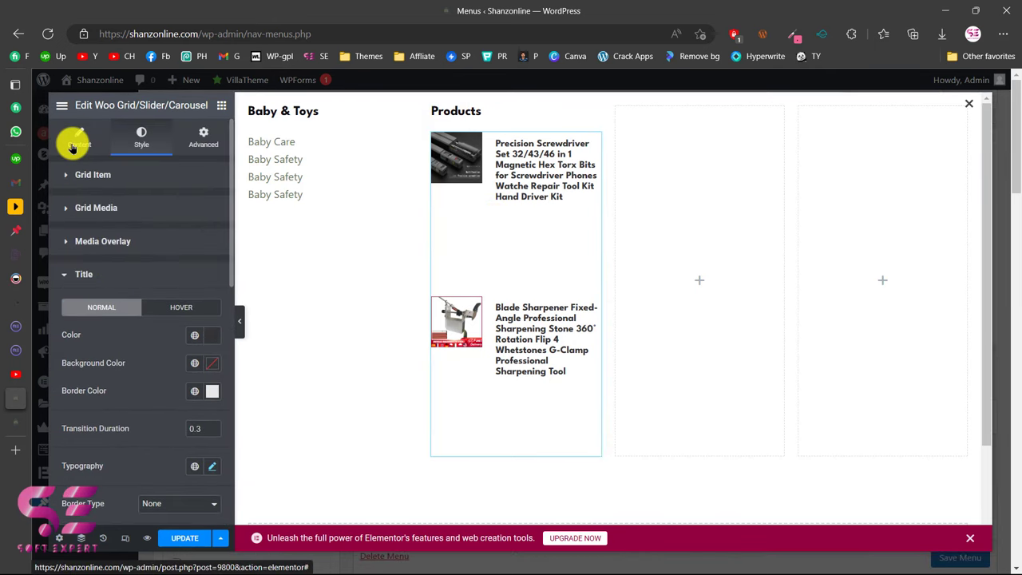
pyautogui.click(75, 141)
pyautogui.scroll(-5, 100, 327)
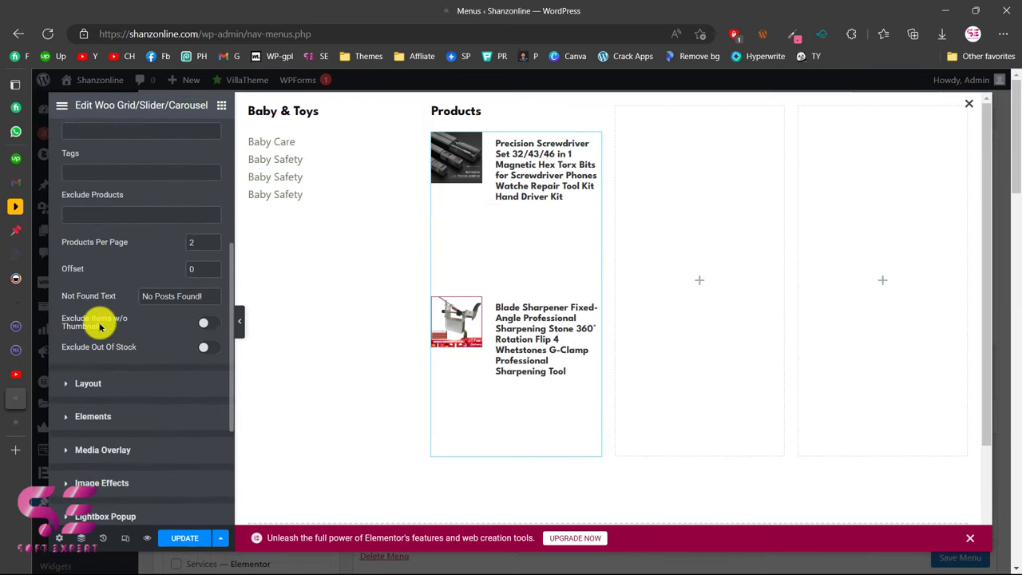
pyautogui.click(94, 315)
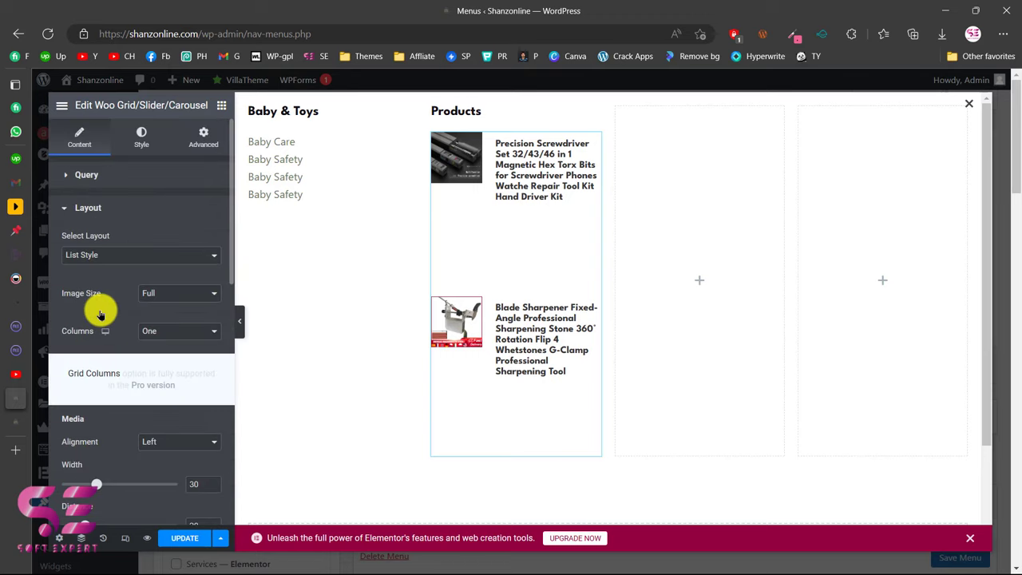
pyautogui.scroll(-2, 100, 314)
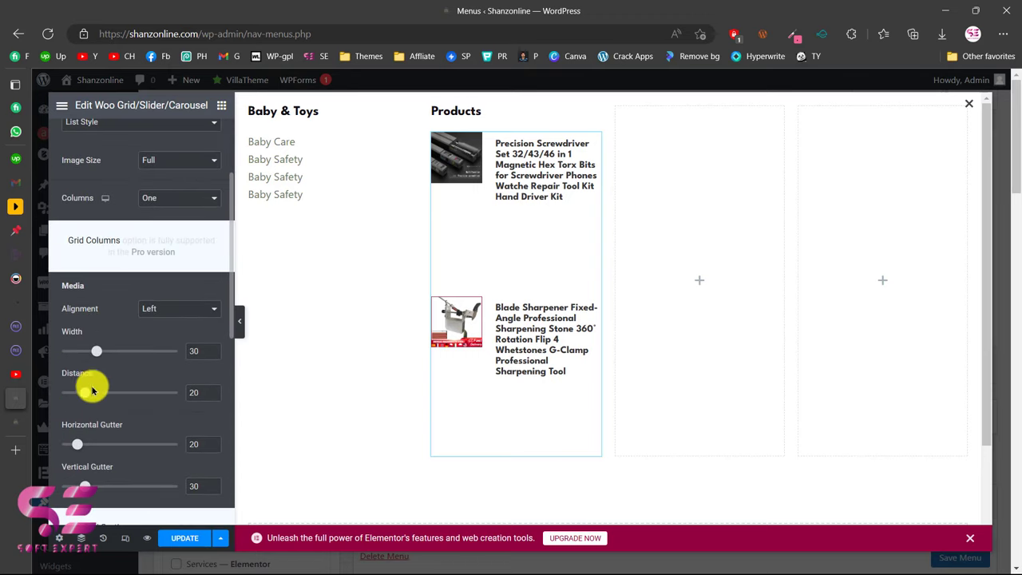
pyautogui.moveTo(87, 397); pyautogui.dragTo(63, 394)
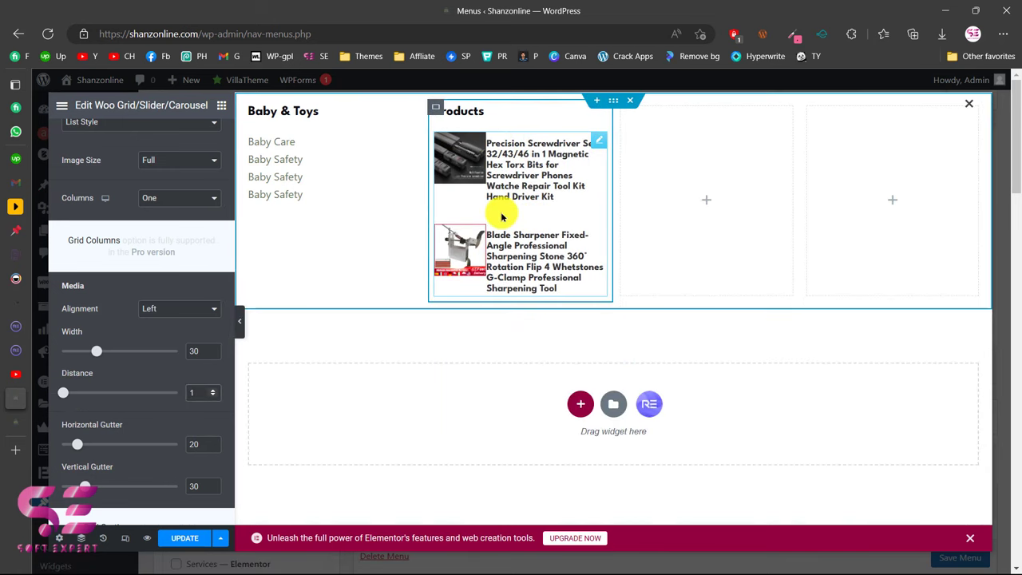
# Copy the Products heading into the third column and set the copy's title to "Video"
pyautogui.rightClick(481, 114)
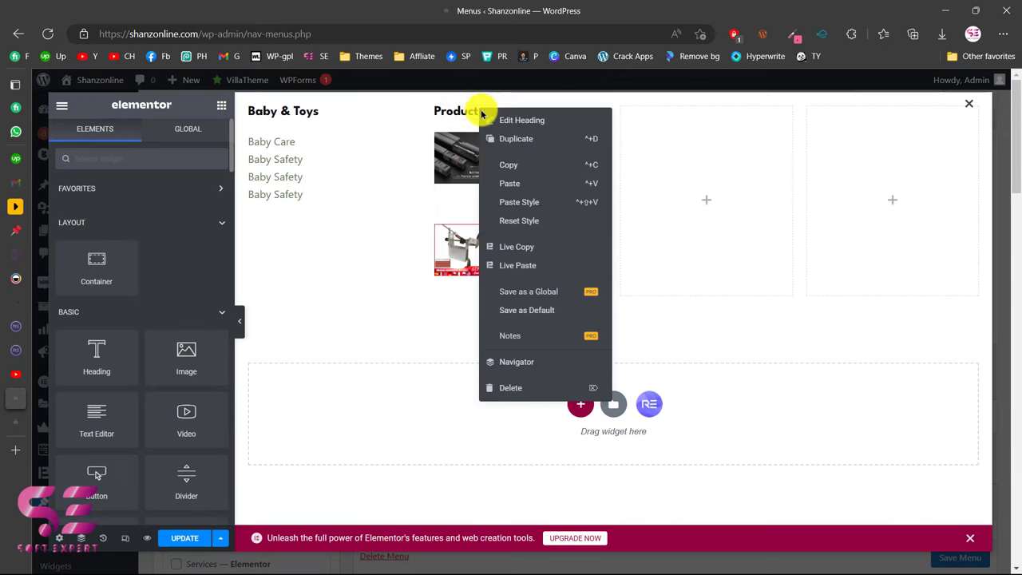
pyautogui.click(499, 165)
pyautogui.rightClick(646, 140)
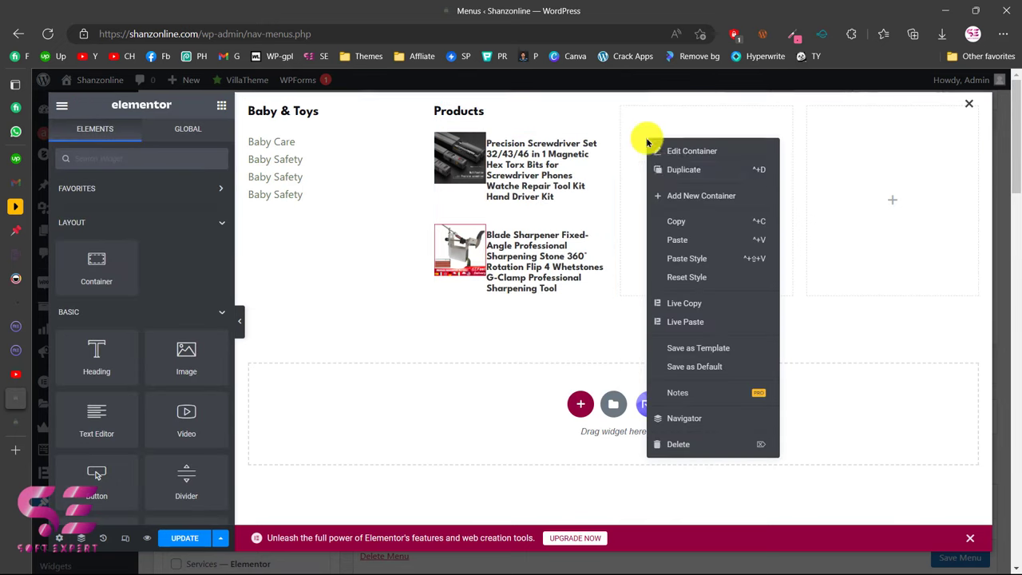
pyautogui.click(679, 239)
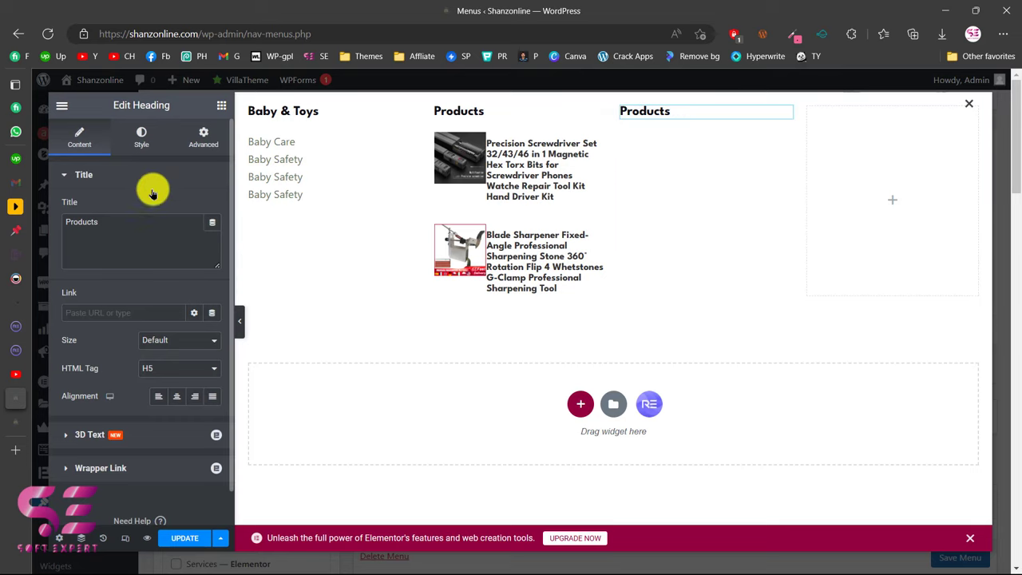
pyautogui.doubleClick(127, 221)
pyautogui.write('Vidoe')
pyautogui.press('BackSpace')
pyautogui.press('BackSpace')
pyautogui.write('eo')
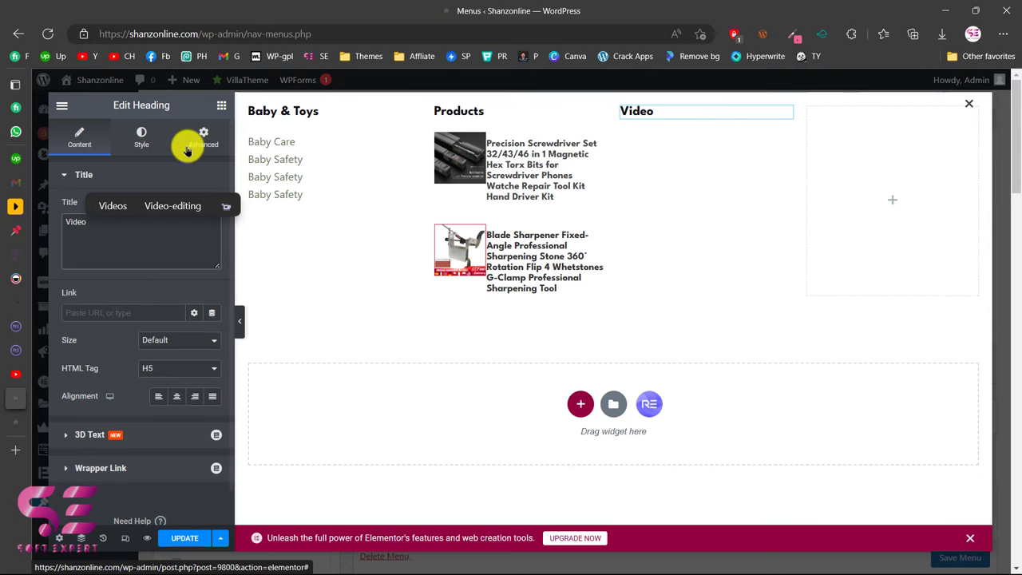
# Add a Video widget below the Video heading in the mega menu's third column
pyautogui.click(220, 108)
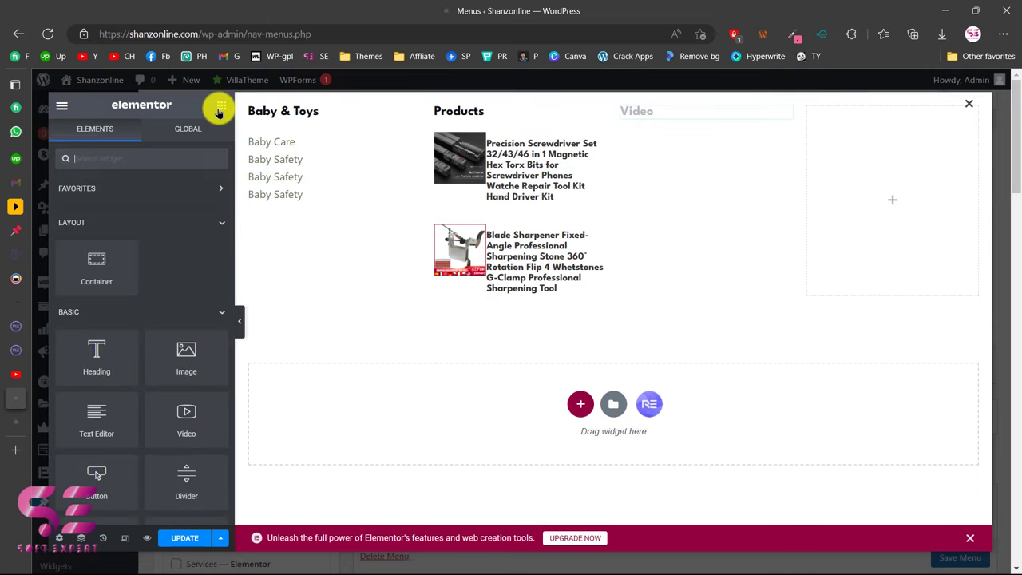
pyautogui.moveTo(180, 417); pyautogui.dragTo(649, 169)
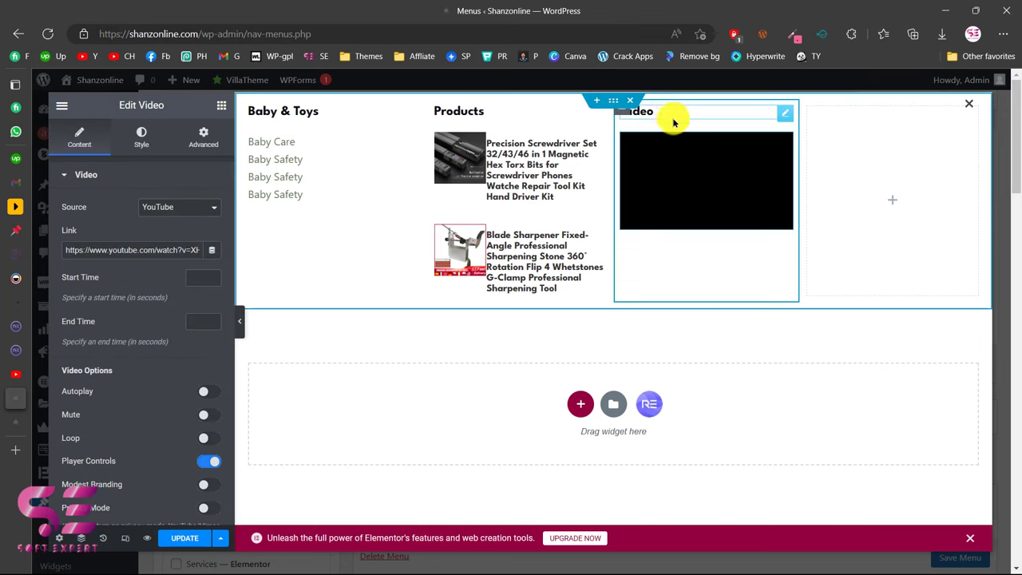
# Paste the copied heading into the fourth column and set its title to "Contact"
pyautogui.rightClick(868, 130)
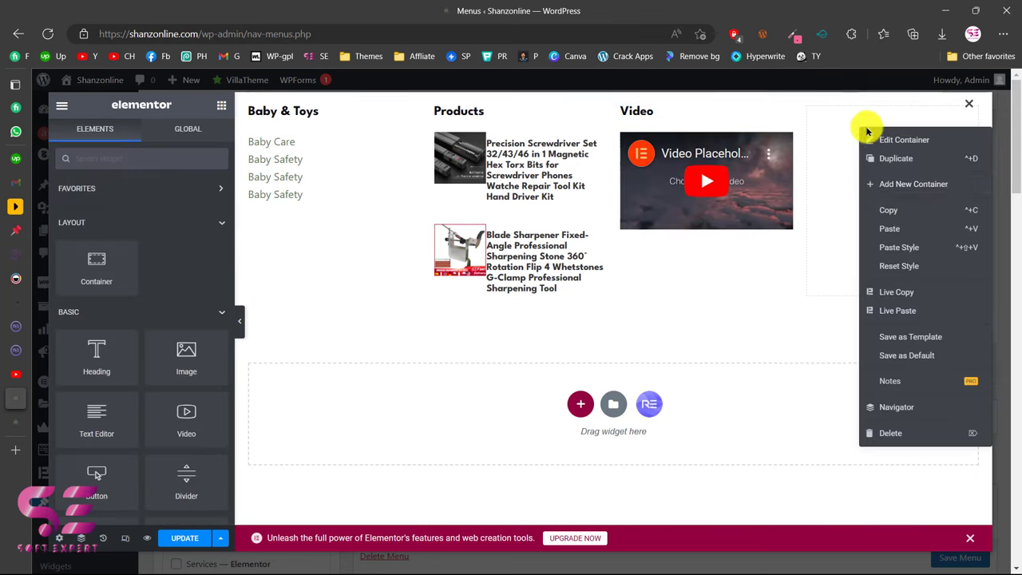
pyautogui.click(880, 213)
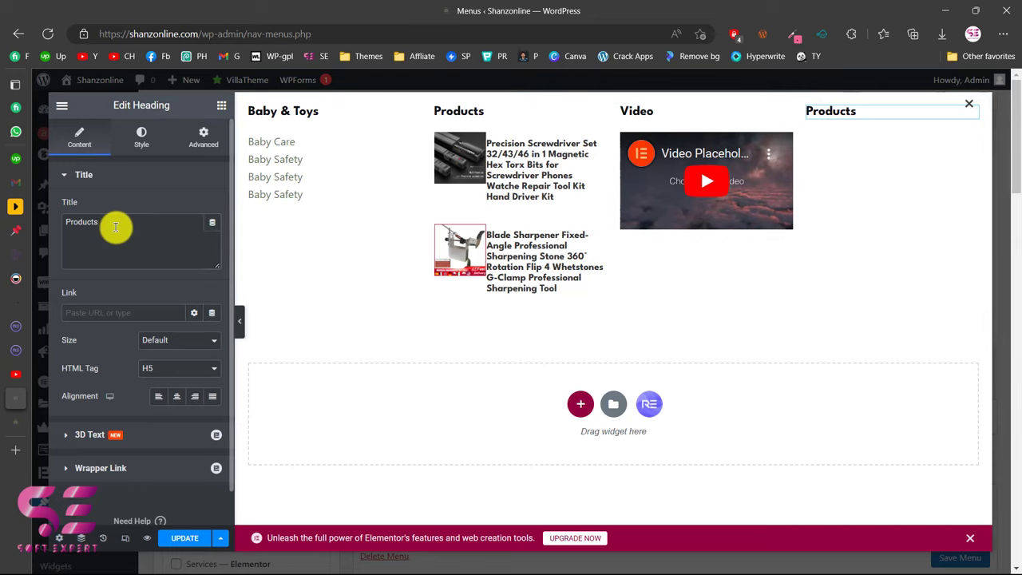
pyautogui.moveTo(114, 221); pyautogui.dragTo(46, 223)
pyautogui.write('Gal')
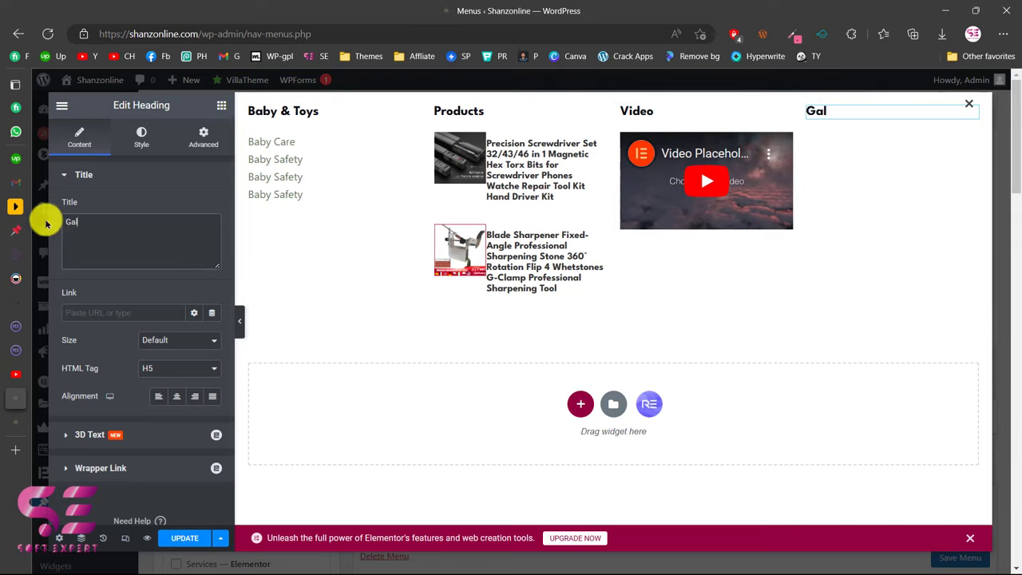
pyautogui.press('BackSpace')
pyautogui.press('BackSpace')
pyautogui.press('BackSpace')
pyautogui.write('Contac')
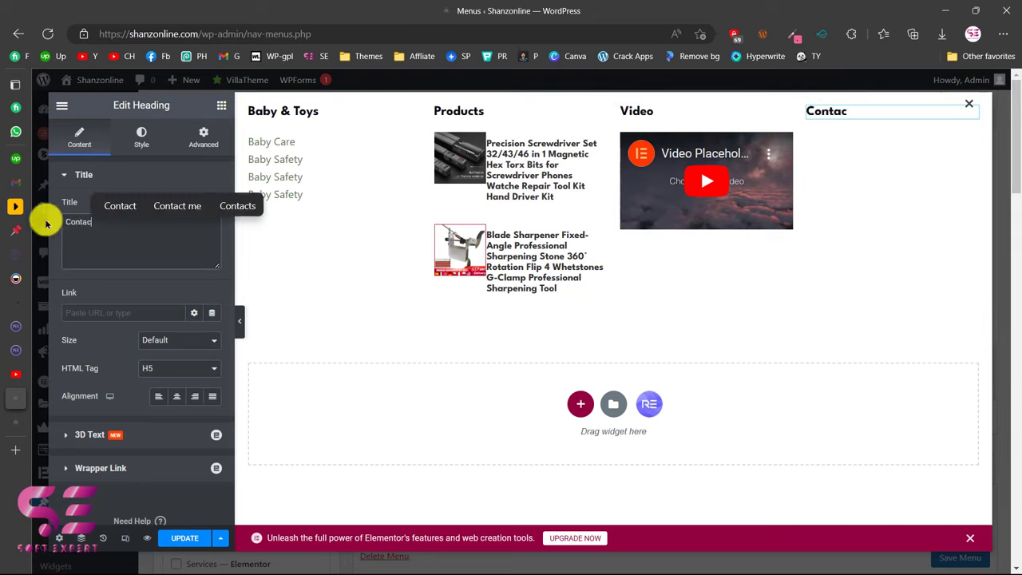
pyautogui.press('BackSpace')
pyautogui.write('t')
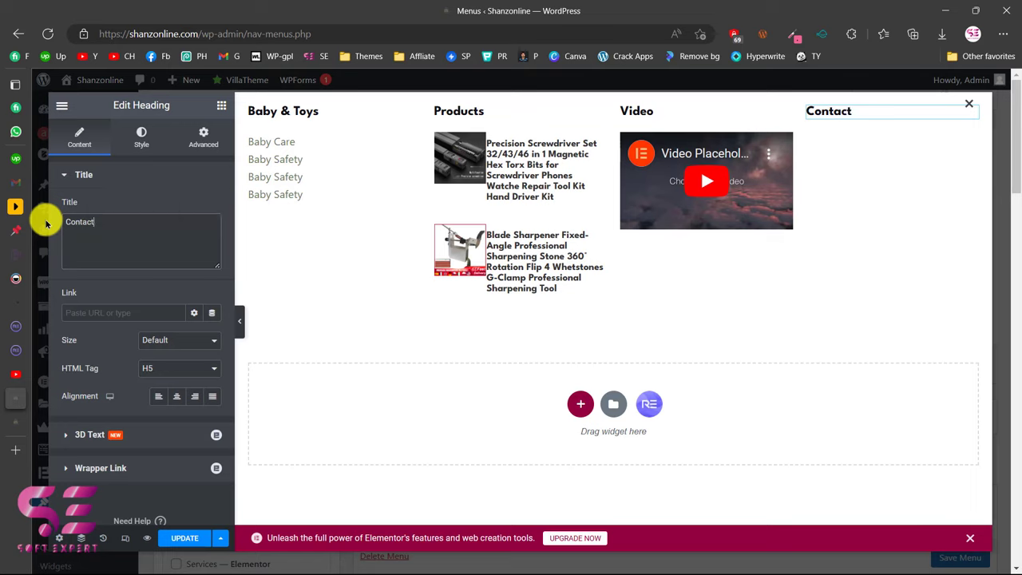
# Place a Google Maps widget below the Contact heading, set its height to 209 px and save the mega menu
pyautogui.click(221, 105)
pyautogui.scroll(-1, 151, 440)
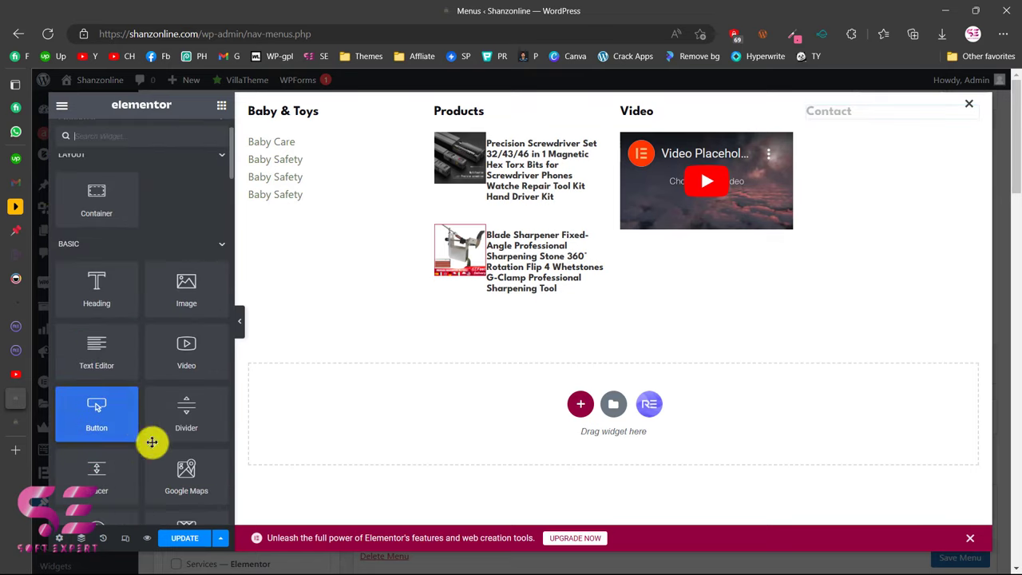
pyautogui.moveTo(167, 465); pyautogui.dragTo(832, 131)
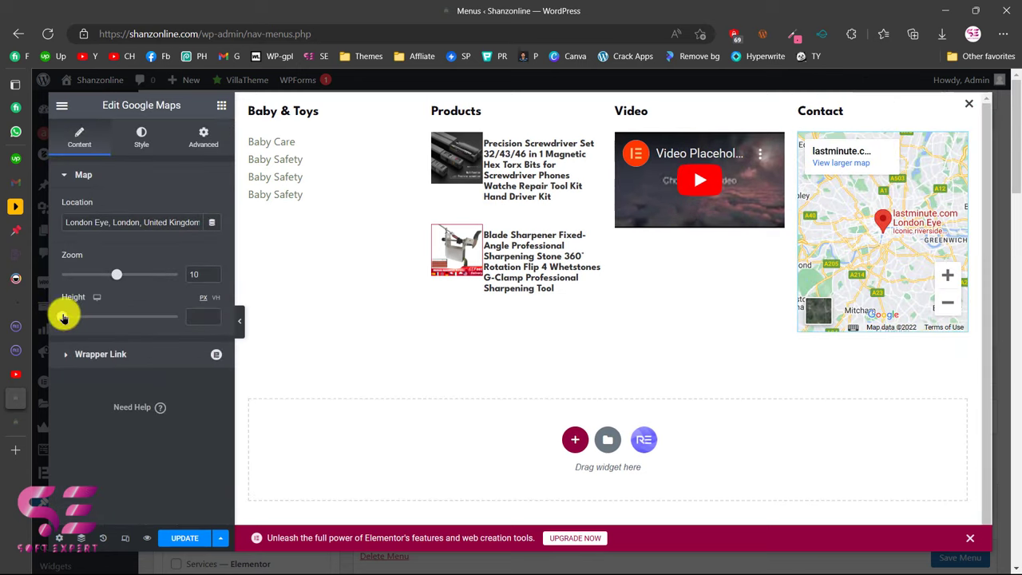
pyautogui.moveTo(76, 316); pyautogui.dragTo(78, 316)
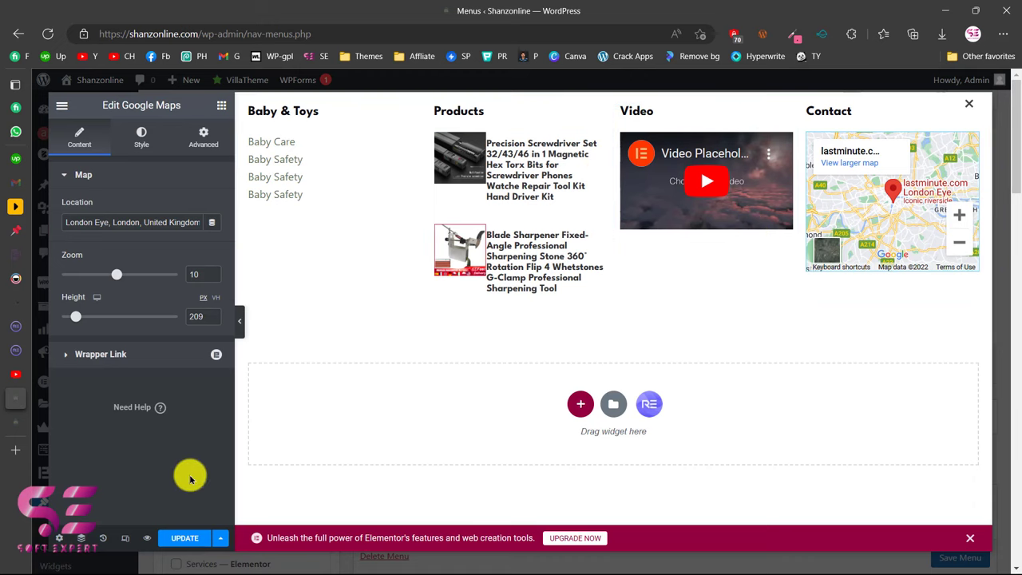
pyautogui.click(183, 537)
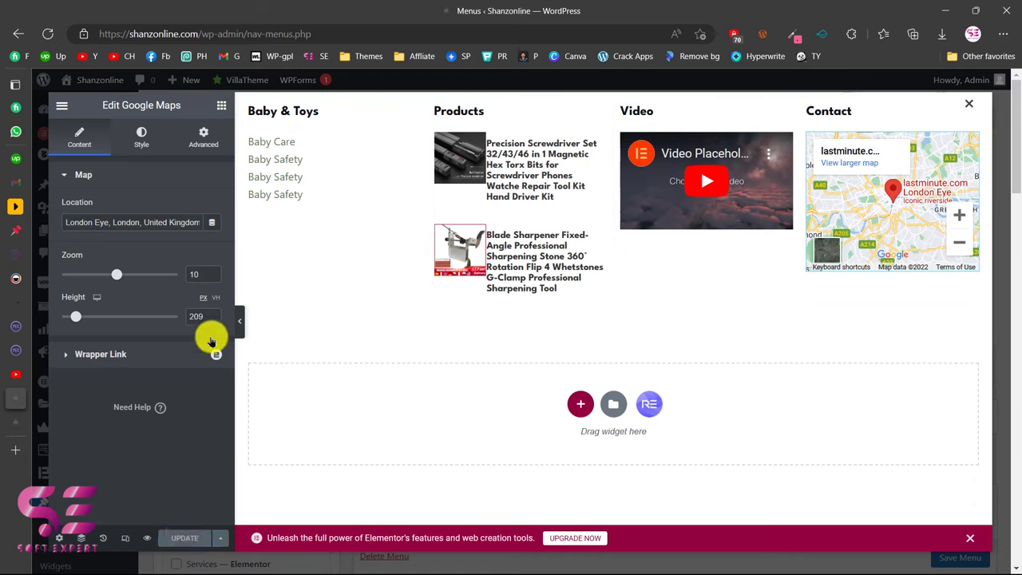
# Check the Products item's dropdown in the header of the live store page
pyautogui.click(11, 424)
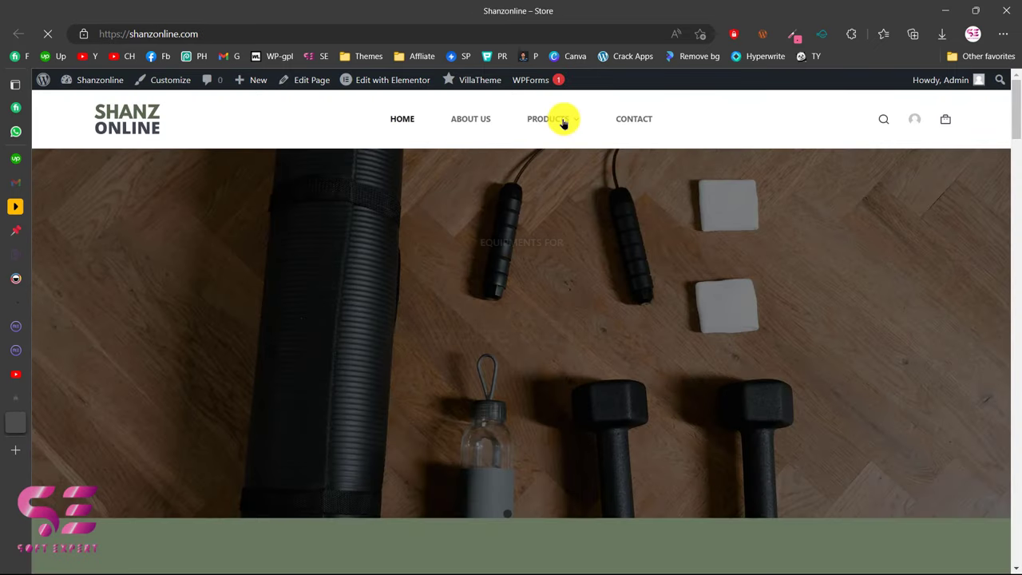
pyautogui.moveTo(543, 121)
pyautogui.moveTo(558, 165)
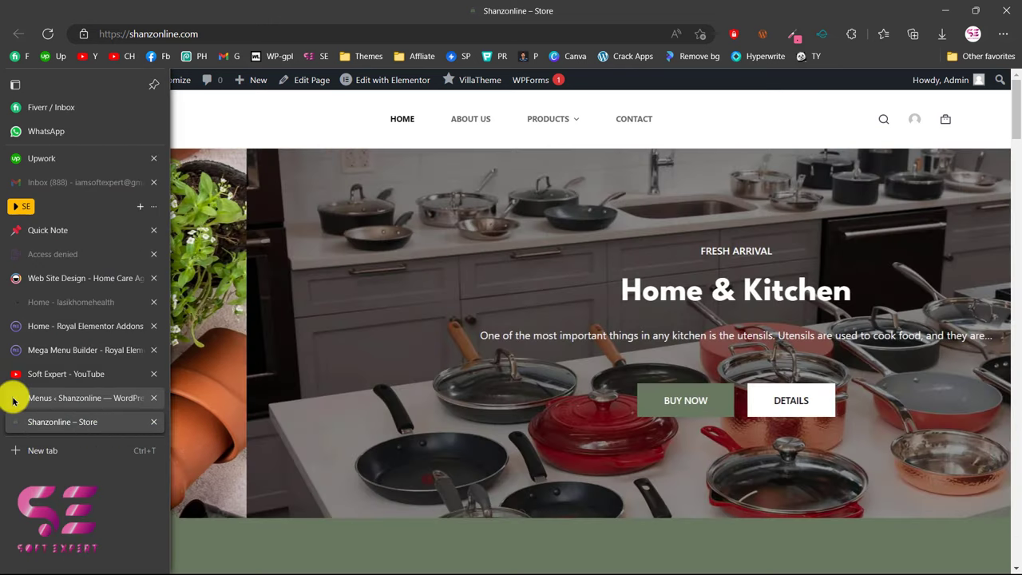
pyautogui.click(15, 396)
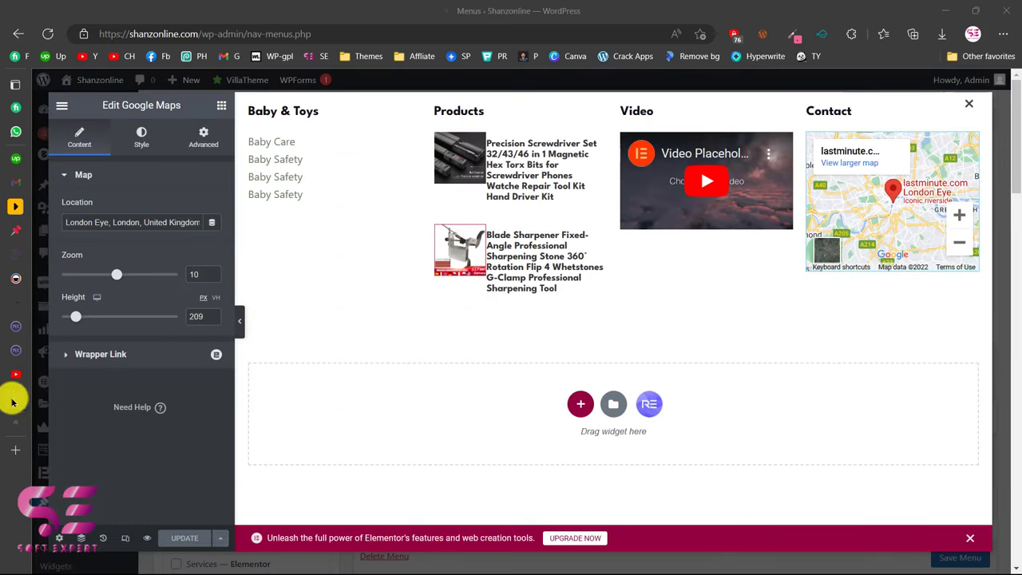
pyautogui.click(10, 422)
# Open the Royal Addons Theme Builder in the store's WordPress admin
pyautogui.moveTo(91, 80)
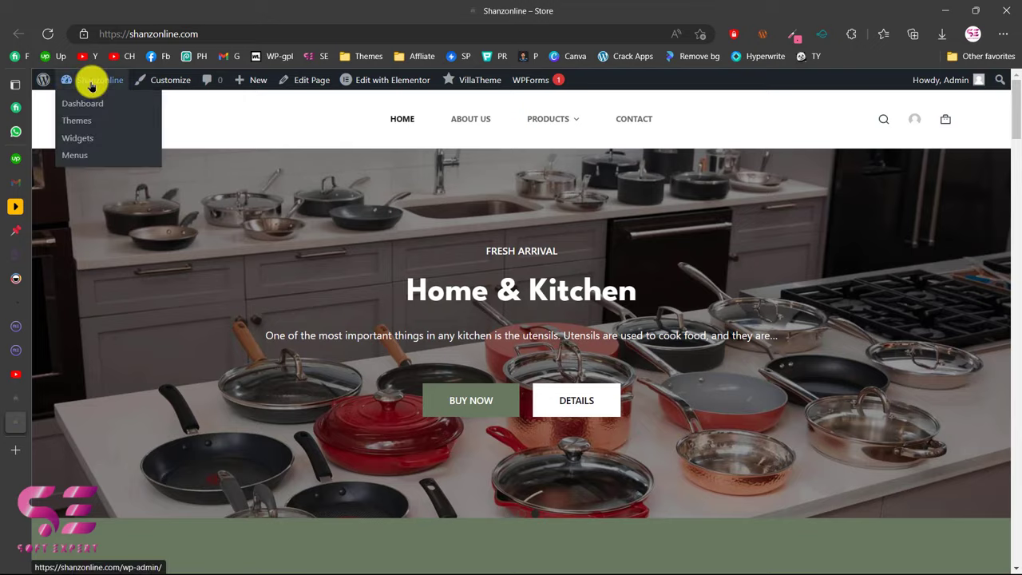
pyautogui.click(80, 102)
pyautogui.moveTo(36, 477)
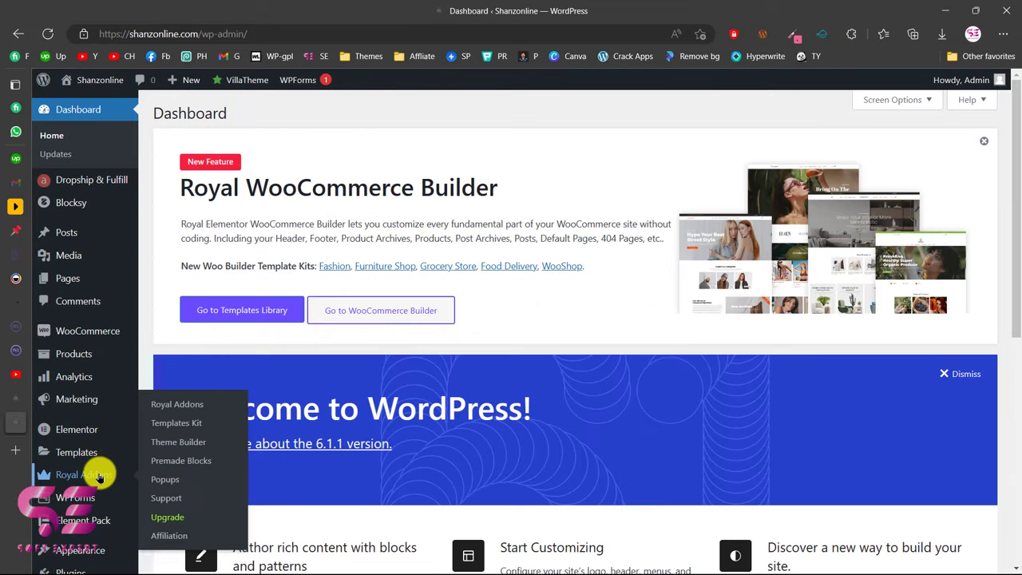
pyautogui.click(162, 443)
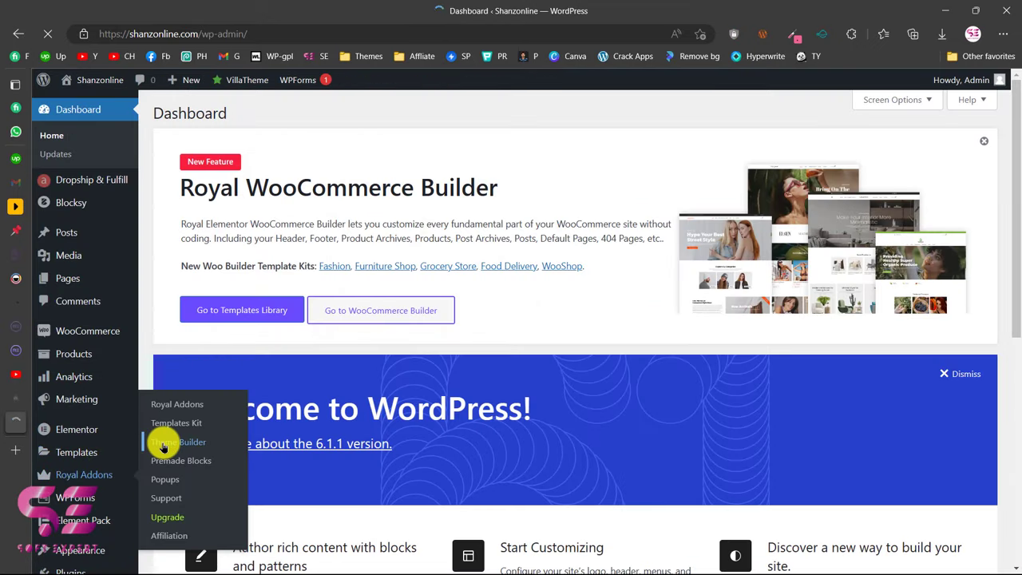
# Create a header template titled "Custom header" and save its display condition as Entire Site
pyautogui.scroll(-3, 191, 348)
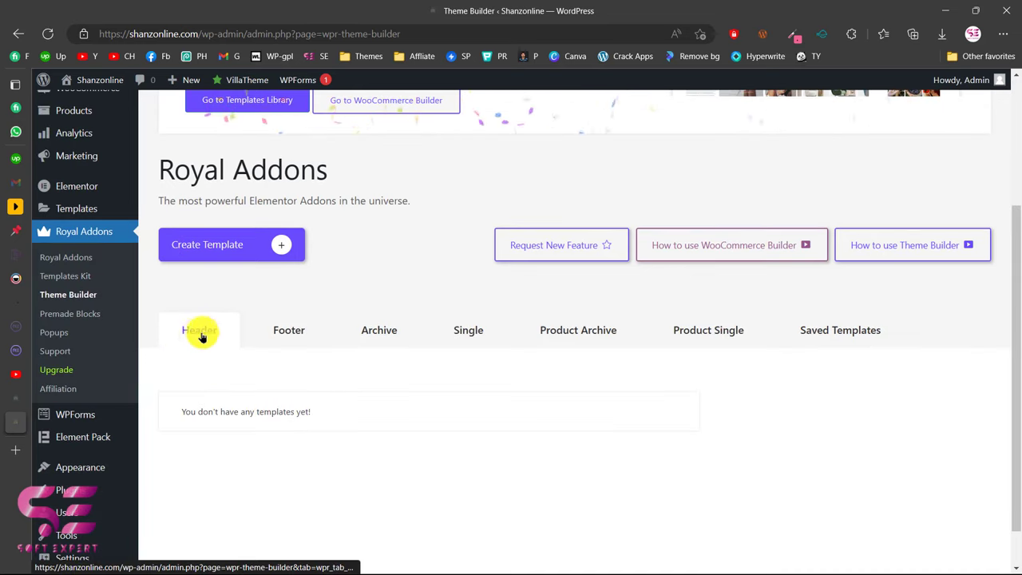
pyautogui.click(213, 253)
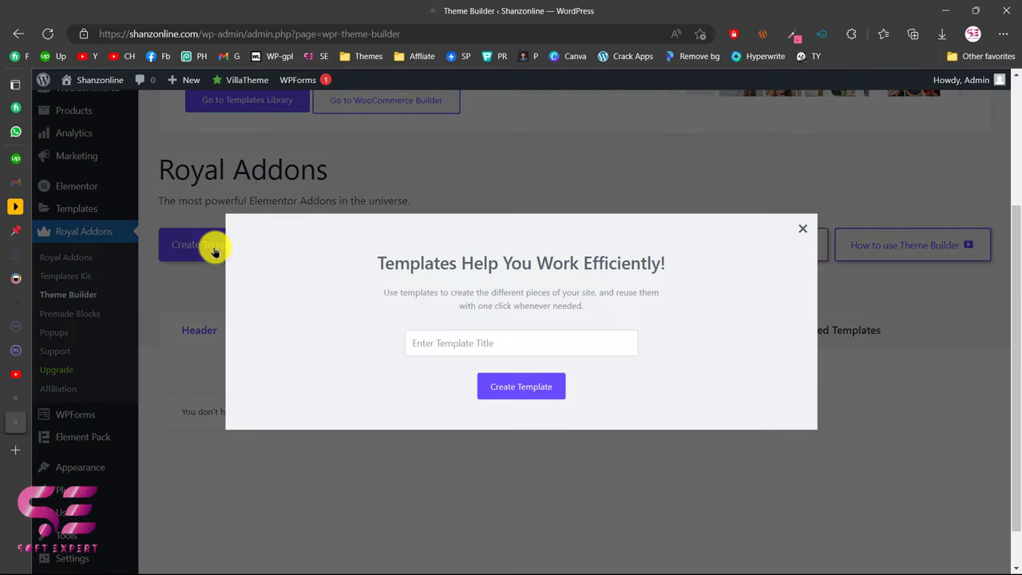
pyautogui.click(405, 333)
pyautogui.write('Custome')
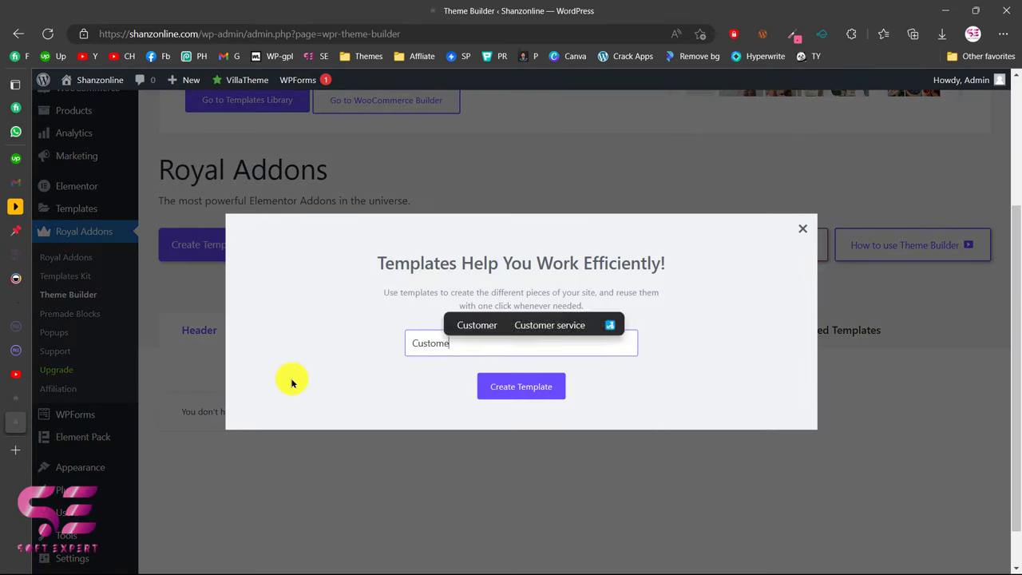
pyautogui.press('BackSpace')
pyautogui.press('BackSpace')
pyautogui.write('header')
pyautogui.click(512, 387)
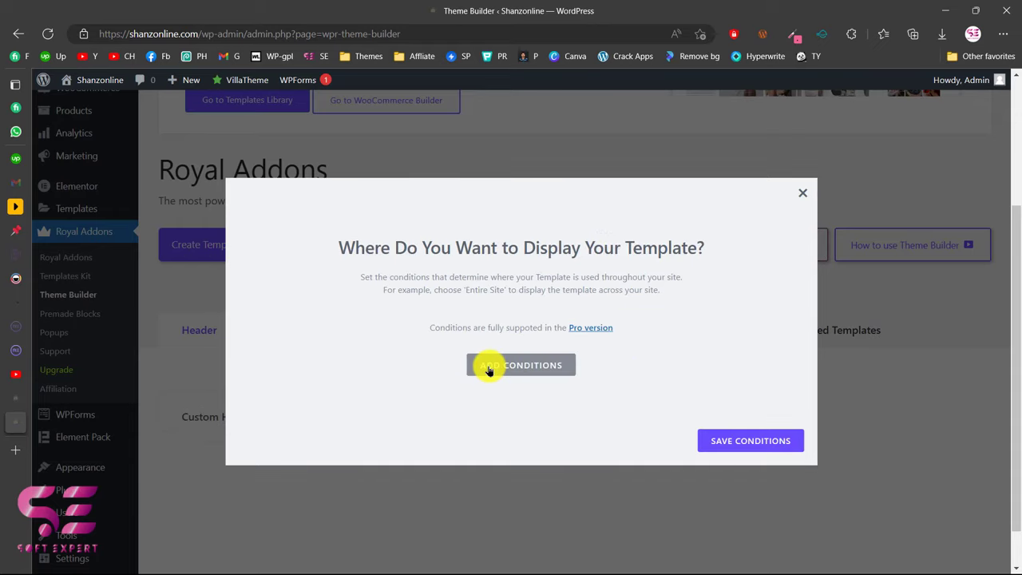
pyautogui.click(489, 366)
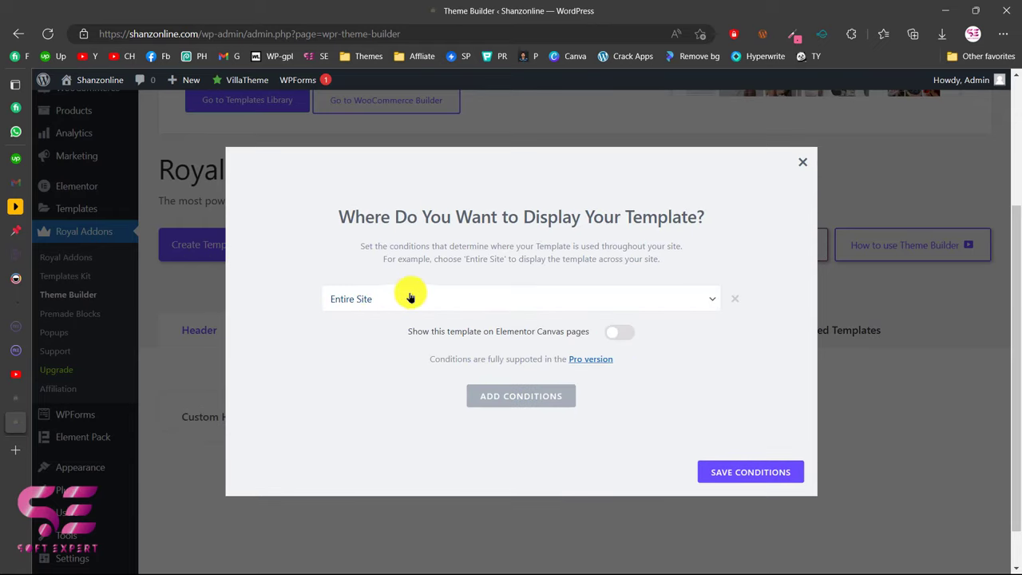
pyautogui.click(763, 472)
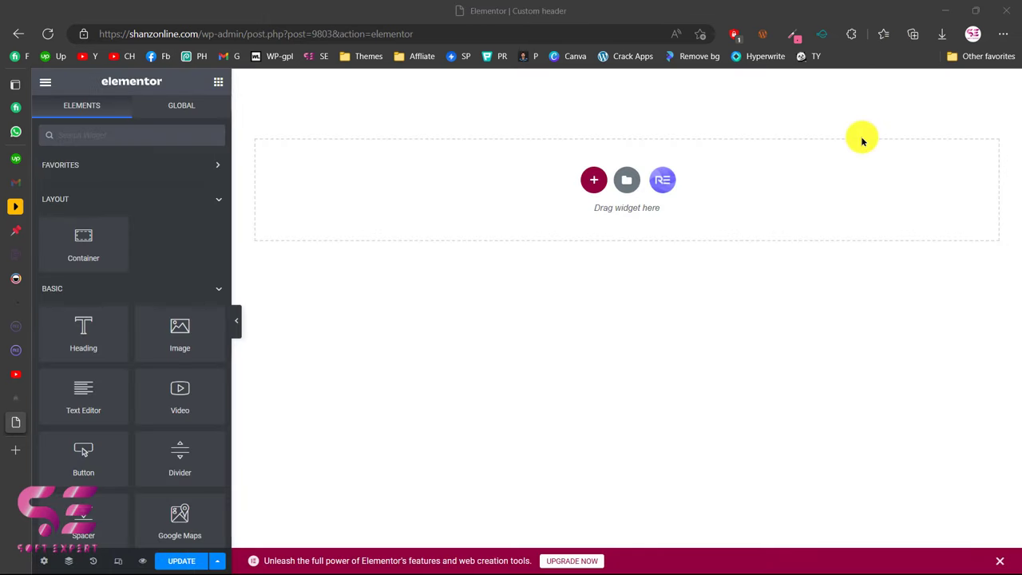
# Insert the Nav Menu v5 block from the Royal Addons library's Nav Menu category into the header template
pyautogui.click(665, 181)
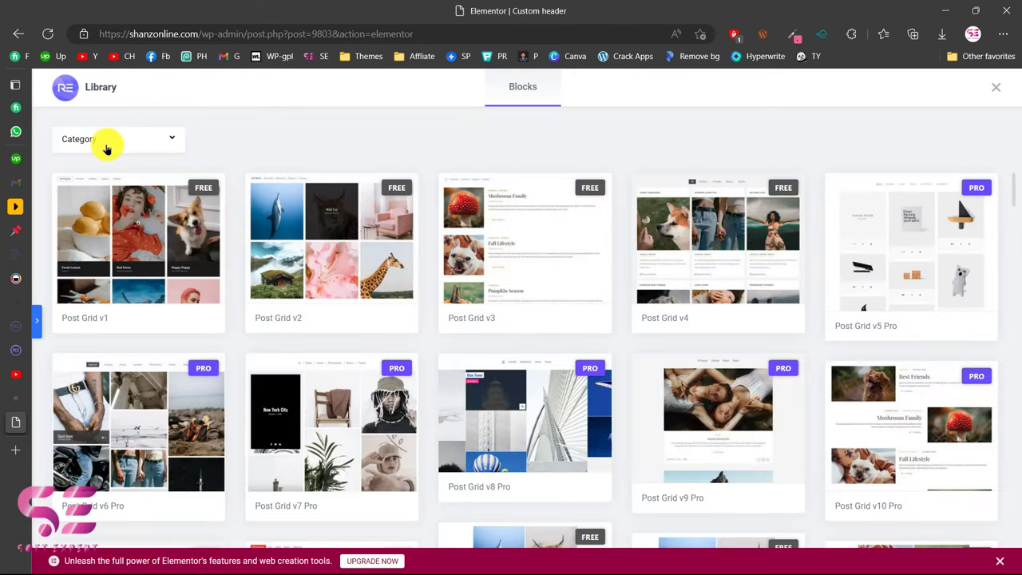
pyautogui.click(107, 144)
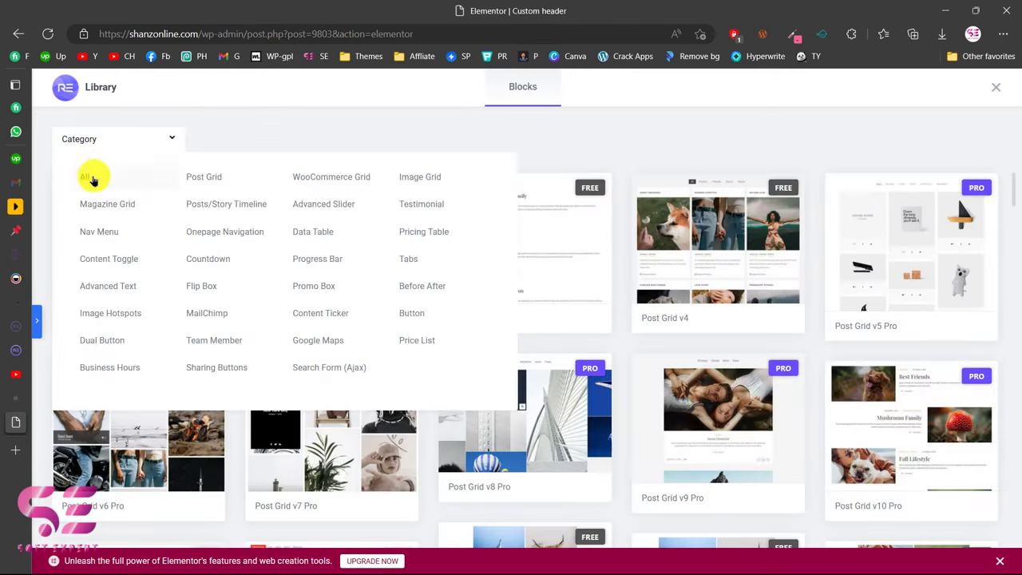
pyautogui.click(89, 231)
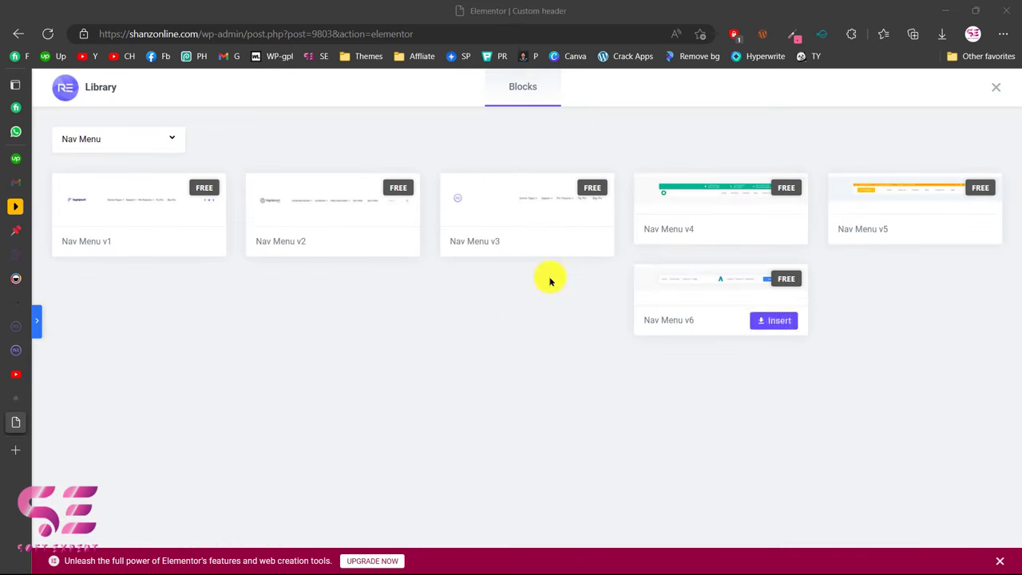
pyautogui.click(950, 231)
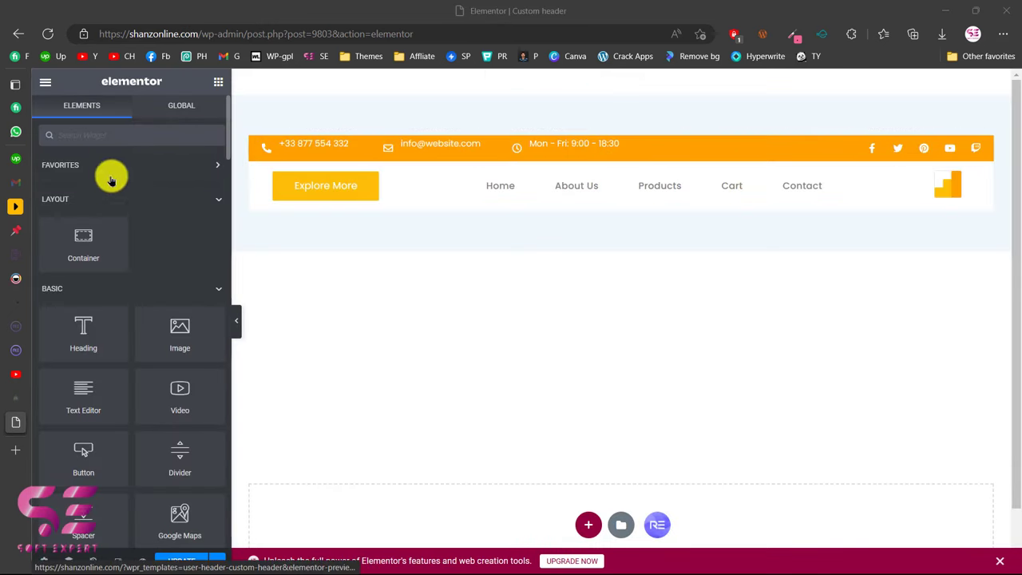
# Add a Logo widget below the Explore More button and assign it the Shanz Online image from the media library
pyautogui.write('logo')
pyautogui.moveTo(83, 180); pyautogui.dragTo(240, 221)
pyautogui.click(103, 210)
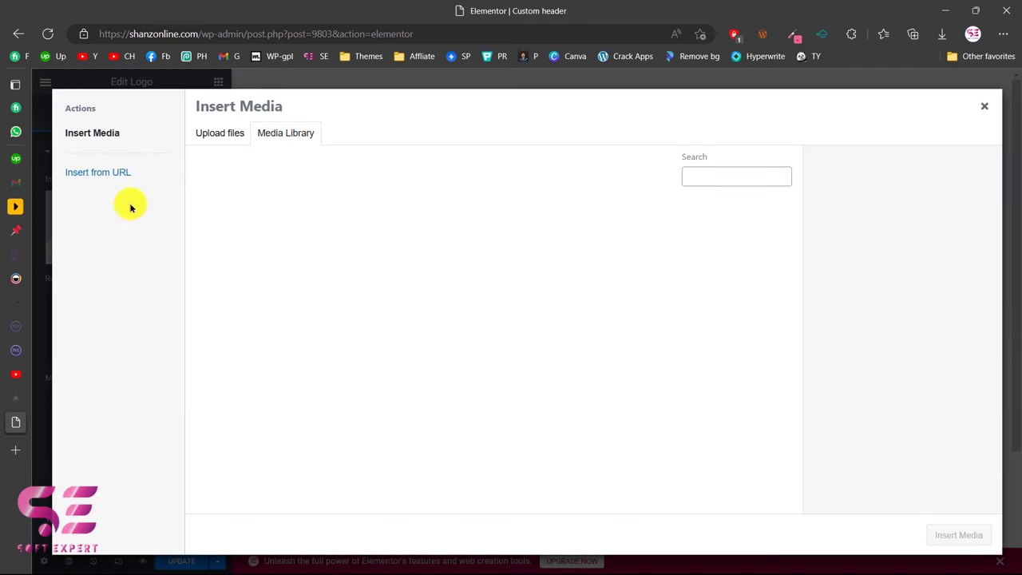
pyautogui.click(274, 221)
pyautogui.click(953, 533)
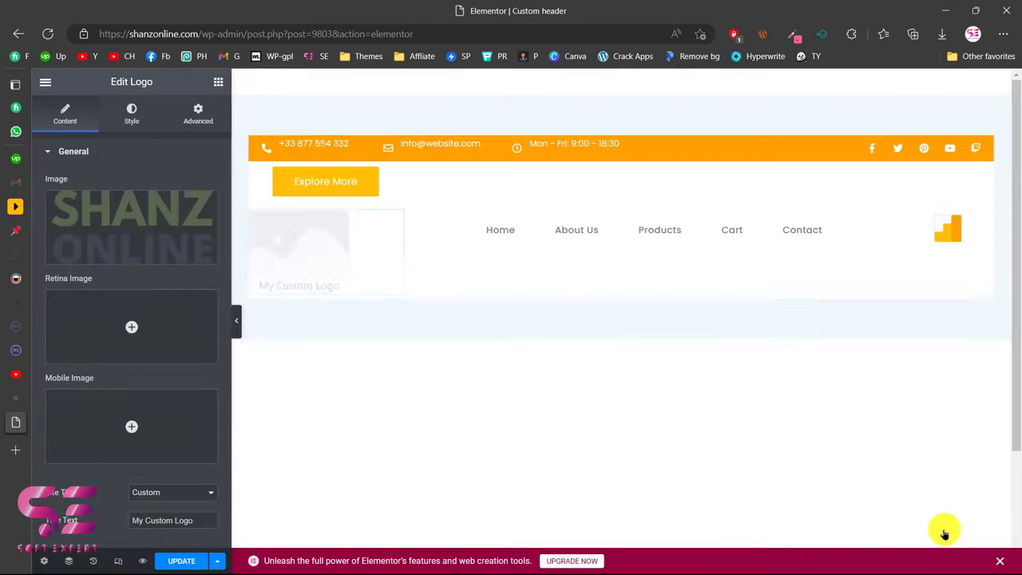
# Set the Logo widget's site title to None
pyautogui.scroll(-2, 166, 307)
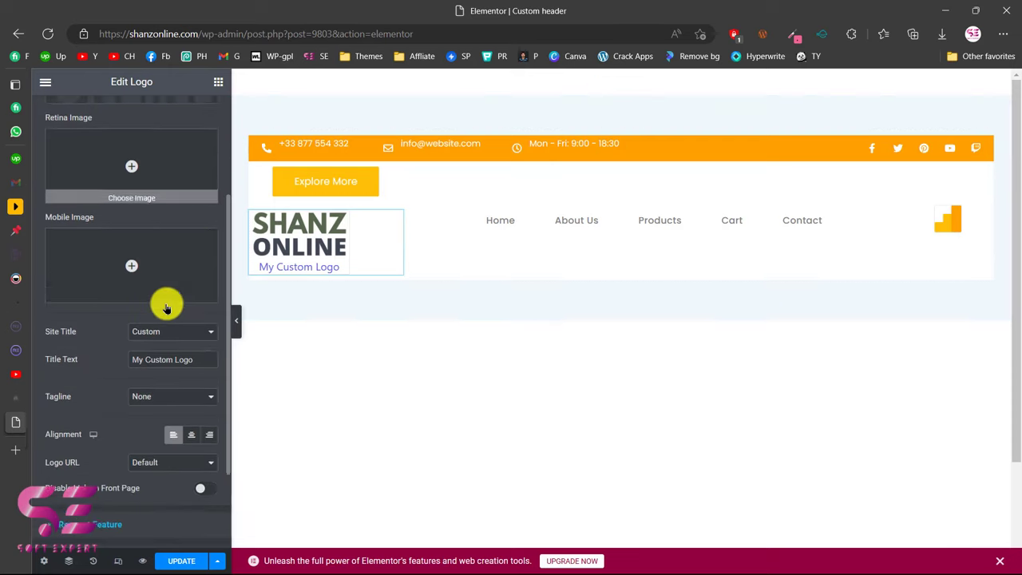
pyautogui.scroll(-1, 166, 308)
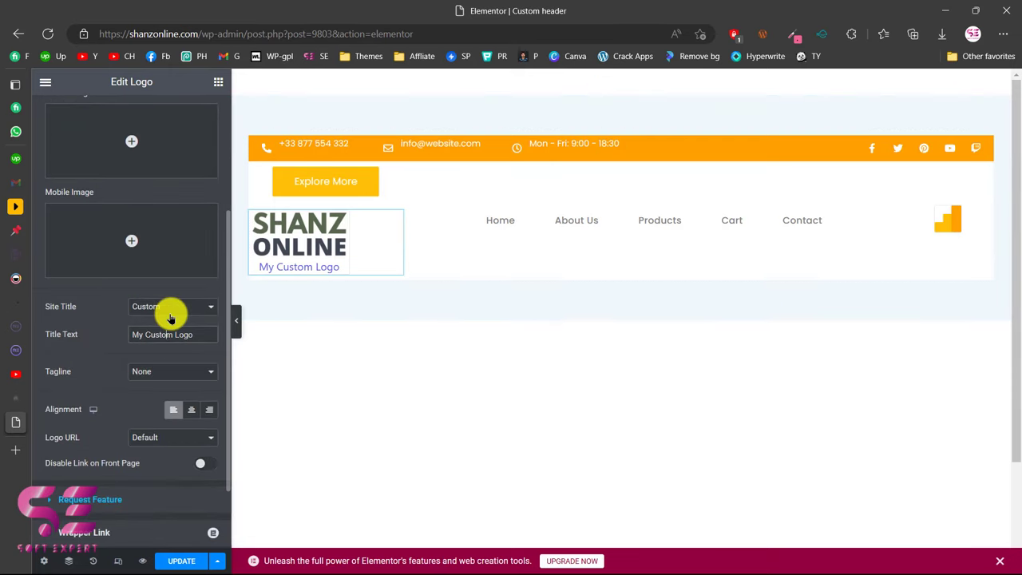
pyautogui.click(170, 319)
pyautogui.click(165, 321)
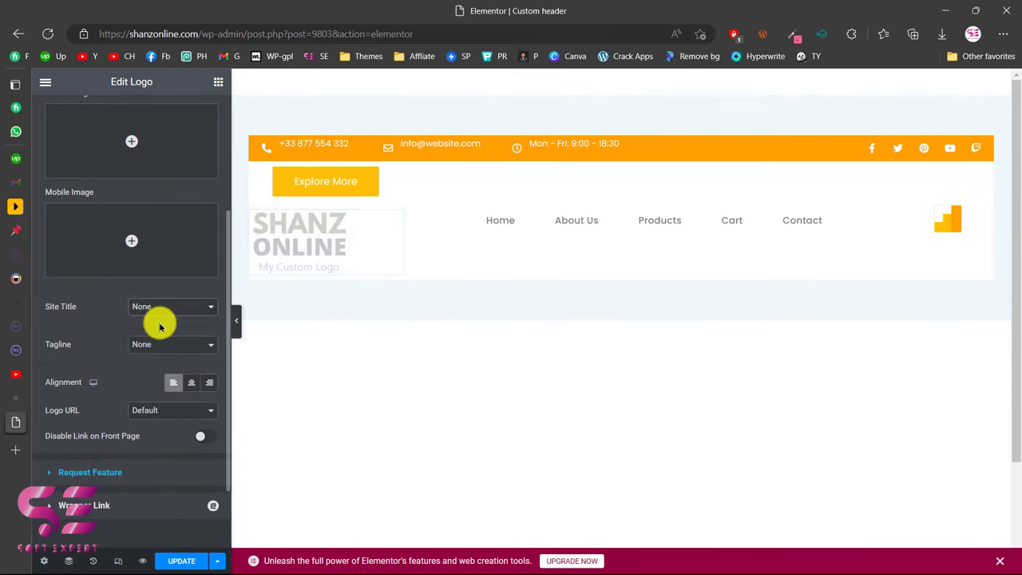
# Delete the Explore More button and the block's yellow placeholder logo after the navigation menu
pyautogui.rightClick(331, 183)
pyautogui.click(376, 458)
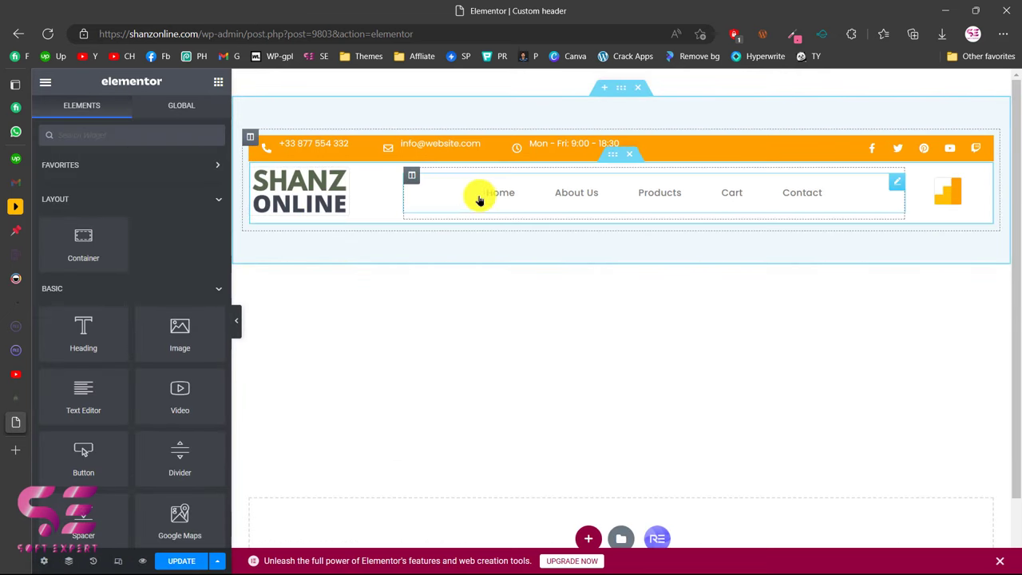
pyautogui.click(893, 187)
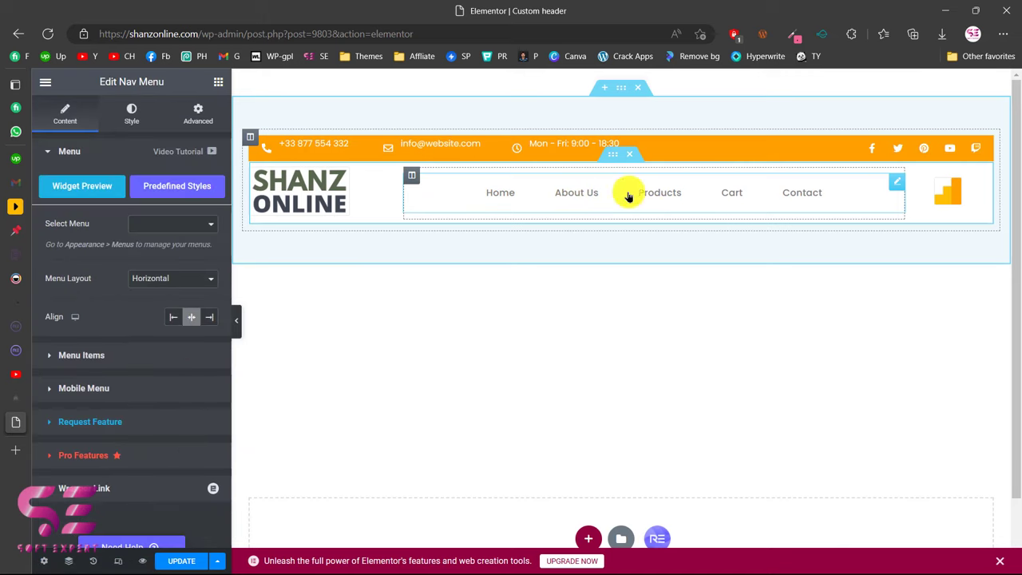
pyautogui.rightClick(956, 194)
pyautogui.click(923, 469)
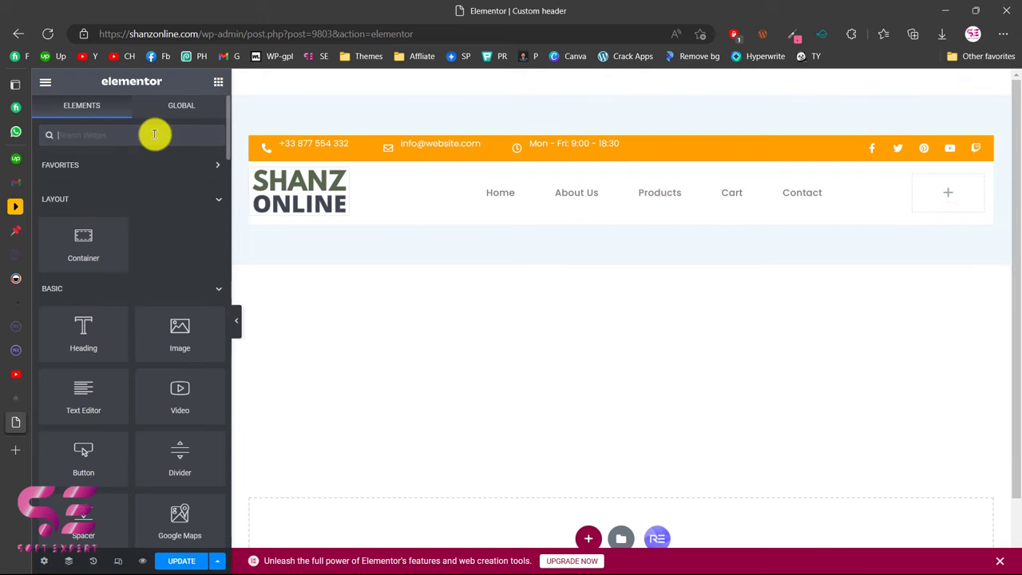
# Add a Search (Ajax) widget to the empty column after the navigation menu, using the Inner button style
pyautogui.write('sear')
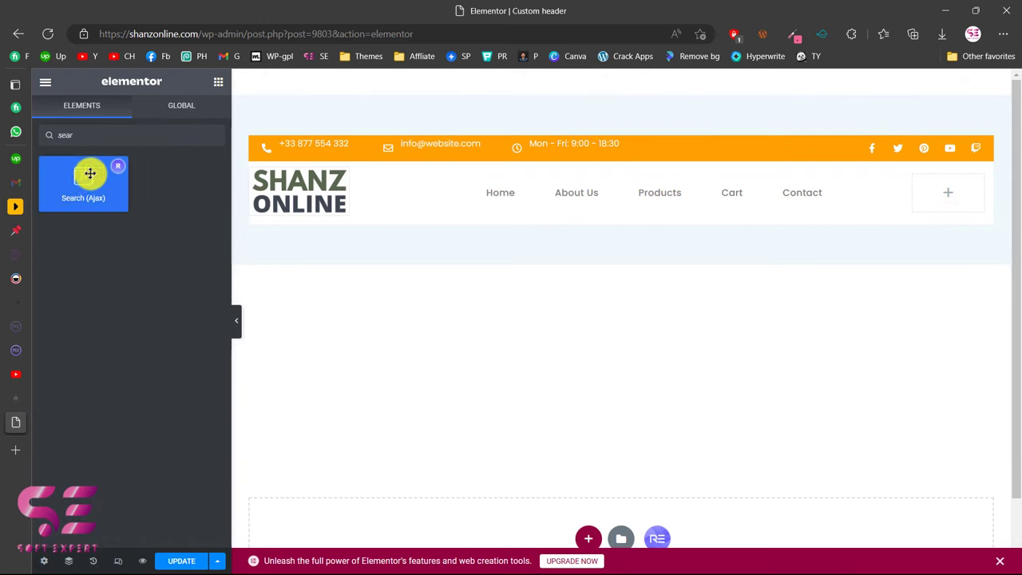
pyautogui.moveTo(90, 173); pyautogui.dragTo(961, 200)
pyautogui.click(200, 326)
pyautogui.scroll(-1, 203, 347)
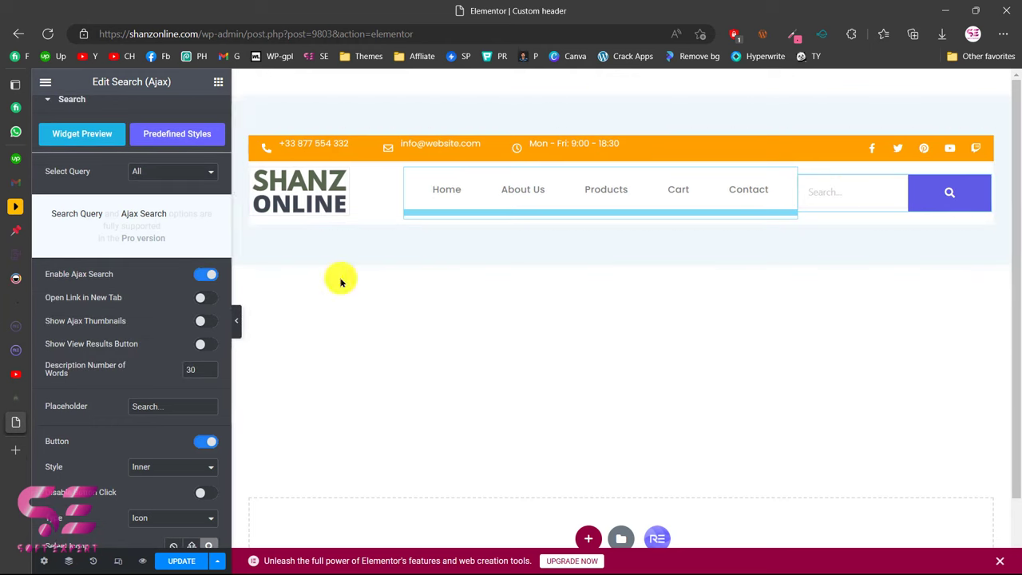
pyautogui.scroll(-3, 162, 398)
pyautogui.scroll(1, 177, 319)
pyautogui.click(172, 349)
pyautogui.click(160, 360)
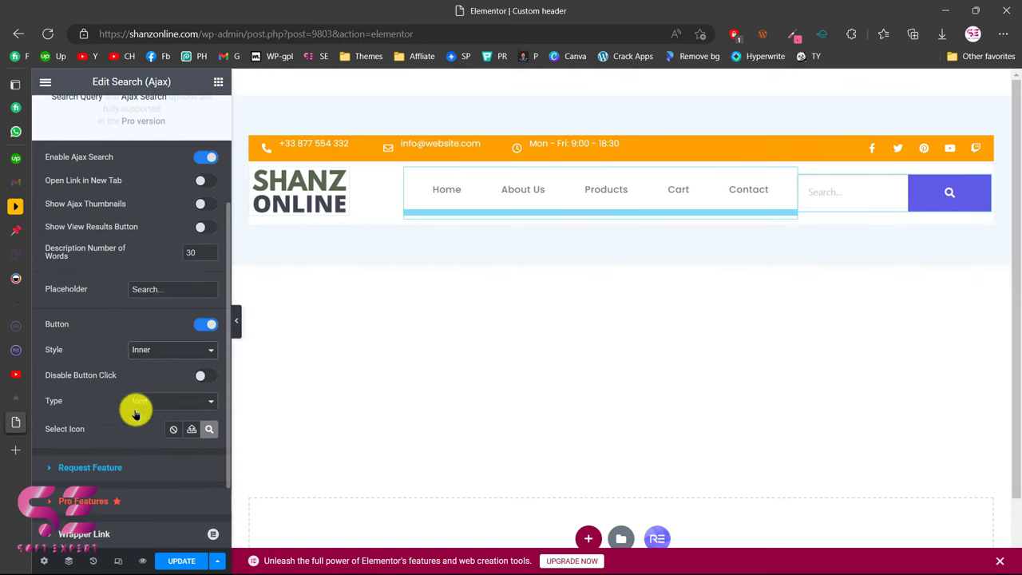
pyautogui.scroll(3, 135, 272)
# Style the search button with the logo's dark green as background color and narrow its width to about 43
pyautogui.click(132, 114)
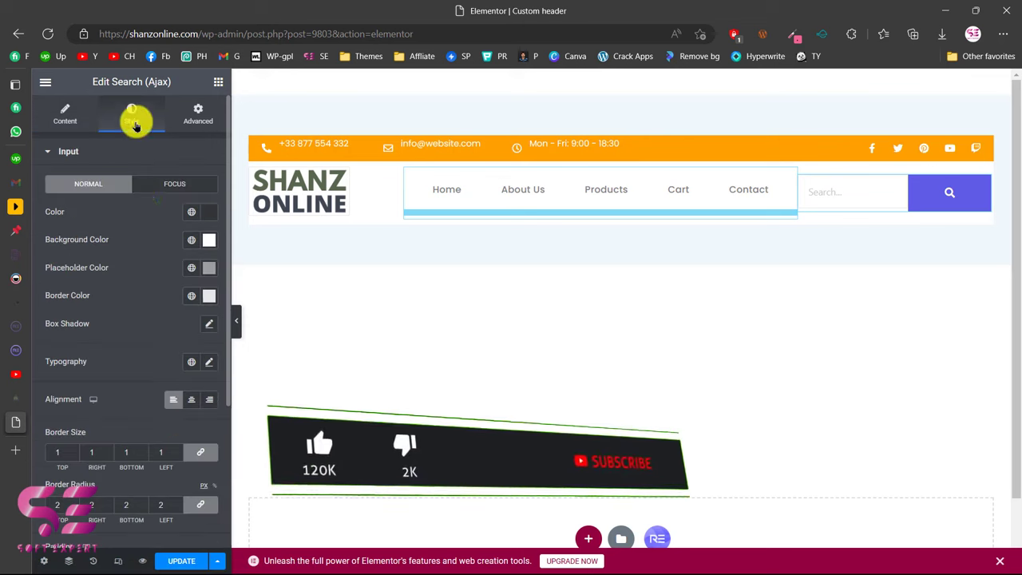
pyautogui.scroll(-4, 106, 279)
pyautogui.click(71, 409)
pyautogui.click(208, 201)
pyautogui.click(160, 229)
pyautogui.click(208, 229)
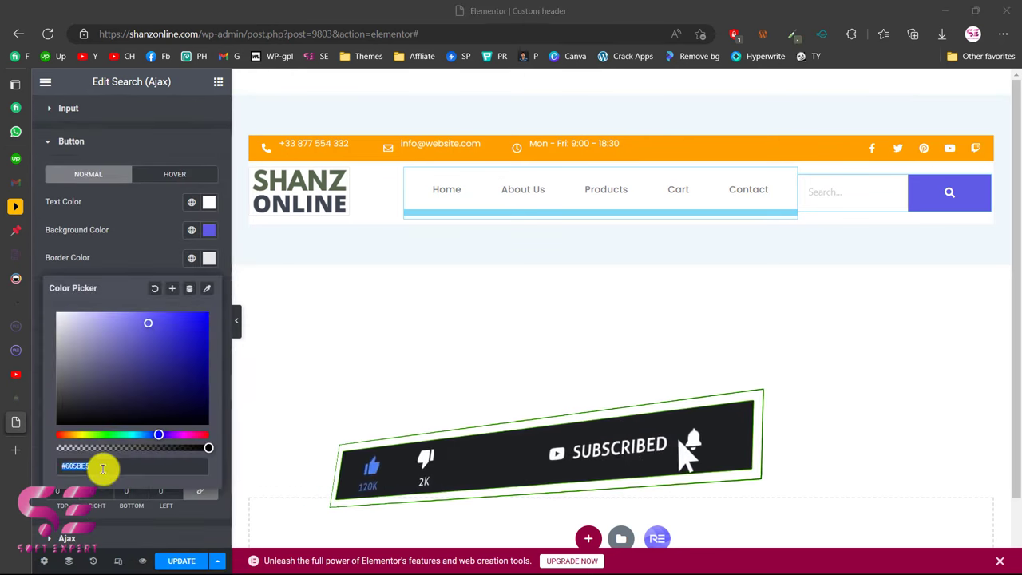
pyautogui.click(98, 436)
pyautogui.click(150, 245)
pyautogui.scroll(-1, 127, 327)
pyautogui.moveTo(101, 303); pyautogui.dragTo(67, 303)
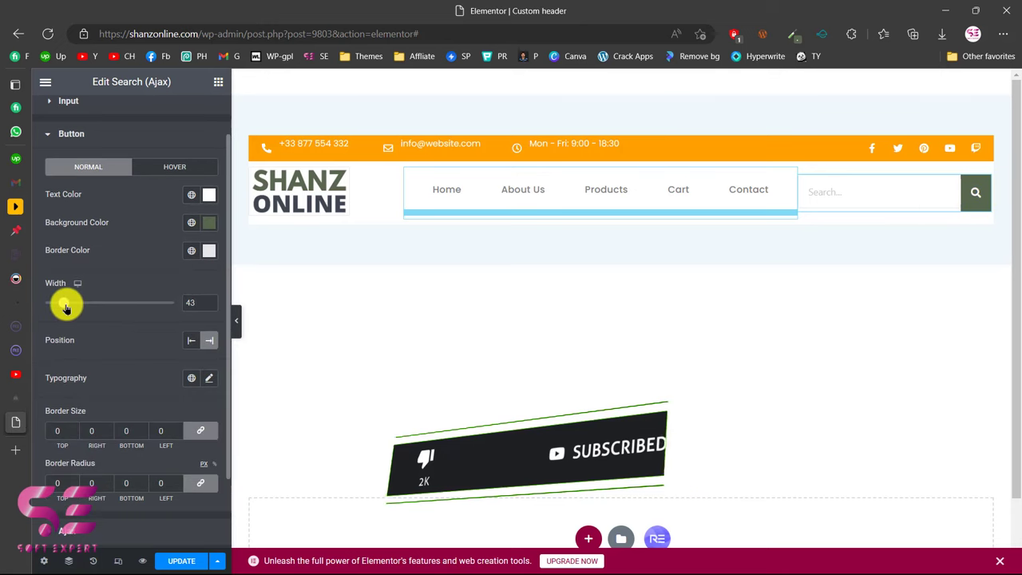
# Change the background color of the contact and social icons bar to the same dark green as the search button
pyautogui.click(612, 130)
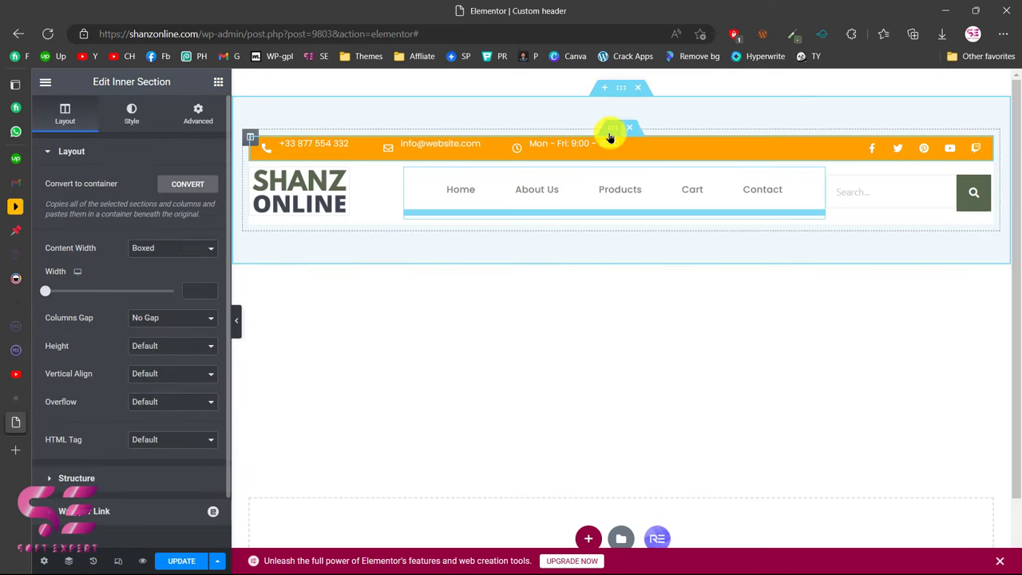
pyautogui.click(131, 112)
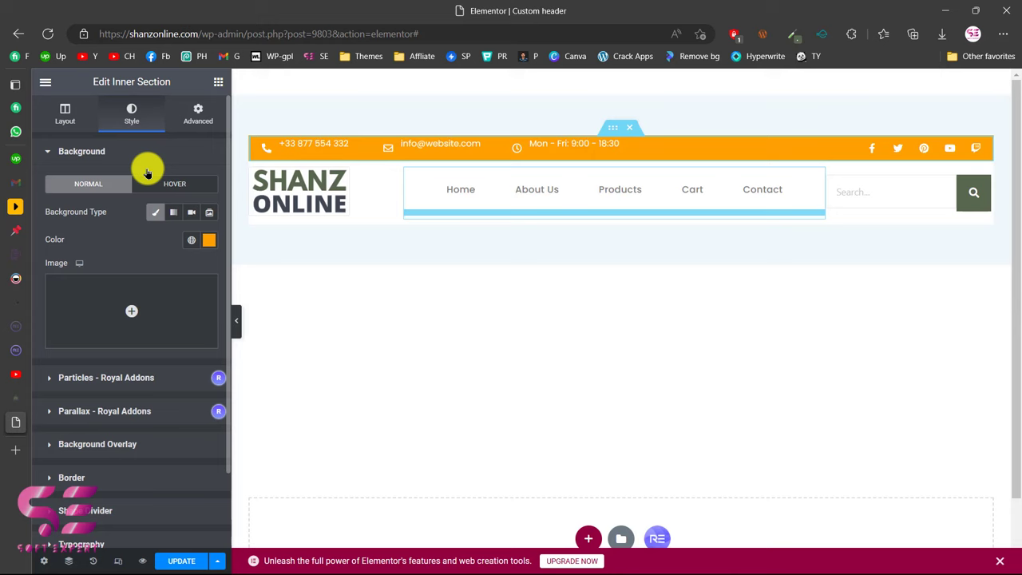
pyautogui.click(207, 239)
pyautogui.click(164, 233)
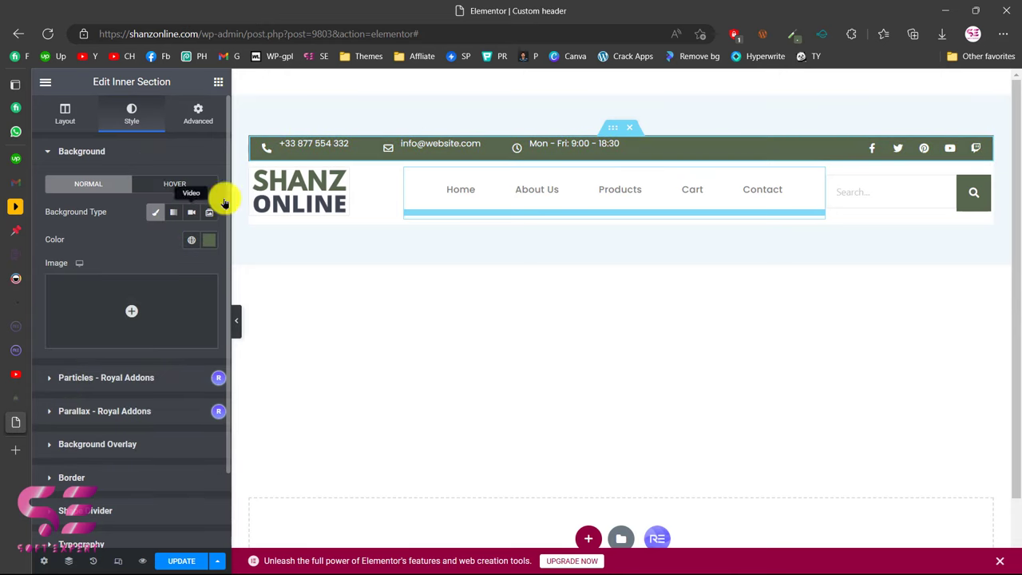
pyautogui.click(295, 292)
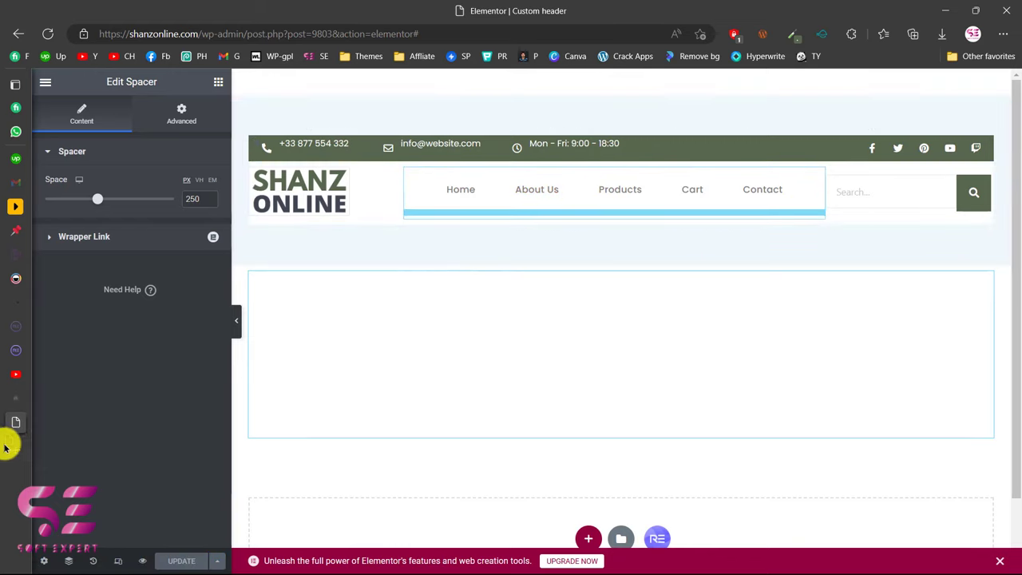
# Open shanzonline.com in a new browser tab to view the live store
pyautogui.moveTo(30, 420)
pyautogui.click(46, 450)
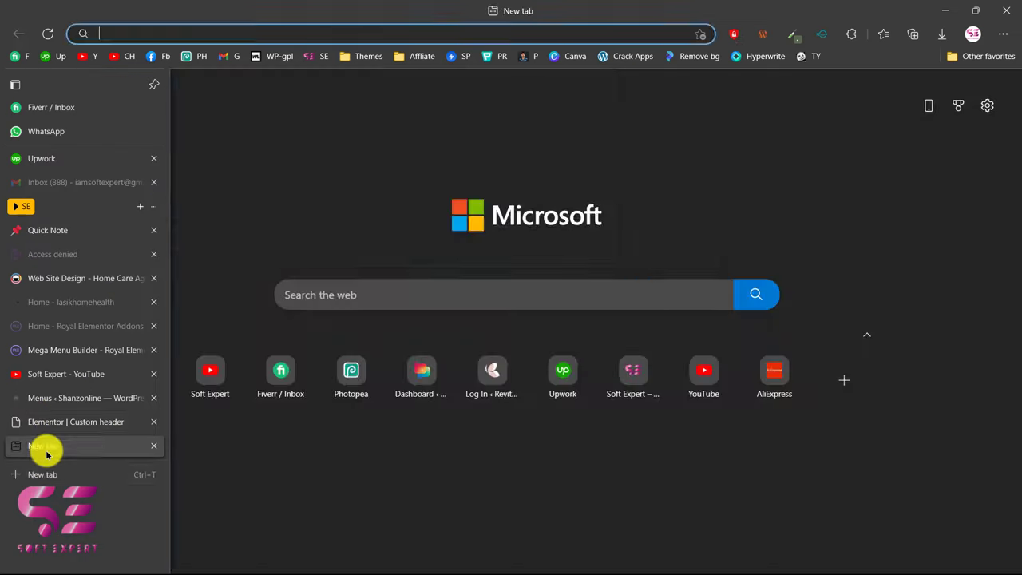
pyautogui.write('shanzonline.com')
pyautogui.press('Return')
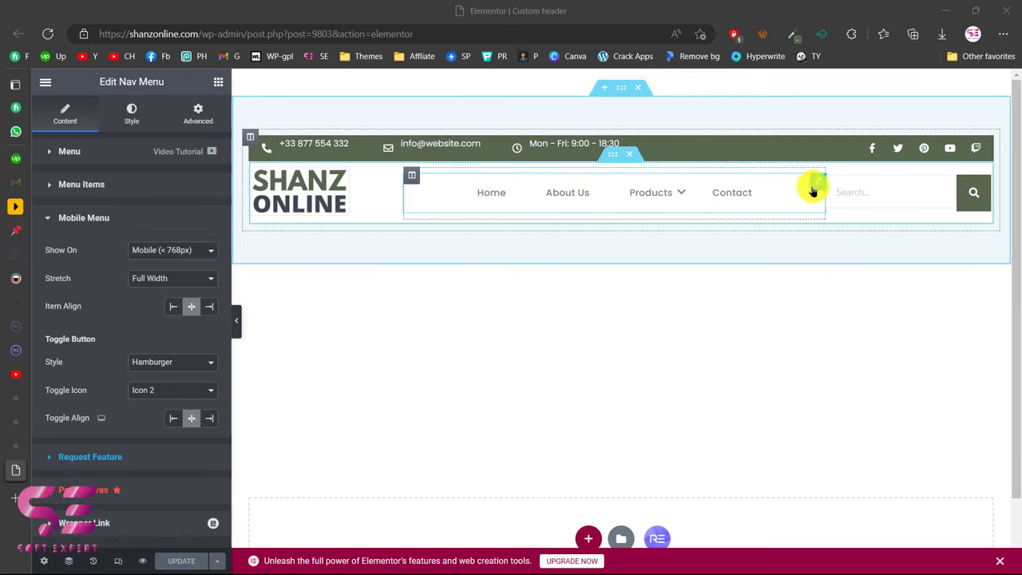
# Add the Royal Addons Mega Menu widget below the Nav Menu in the header and assign it the Main Menu
pyautogui.click(218, 82)
pyautogui.write('mega')
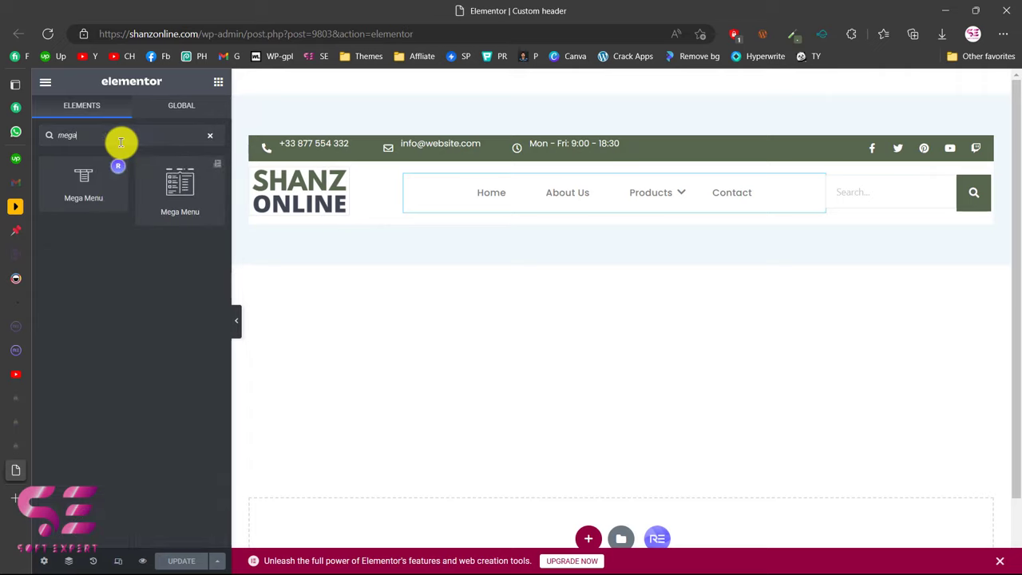
pyautogui.moveTo(79, 202); pyautogui.dragTo(552, 208)
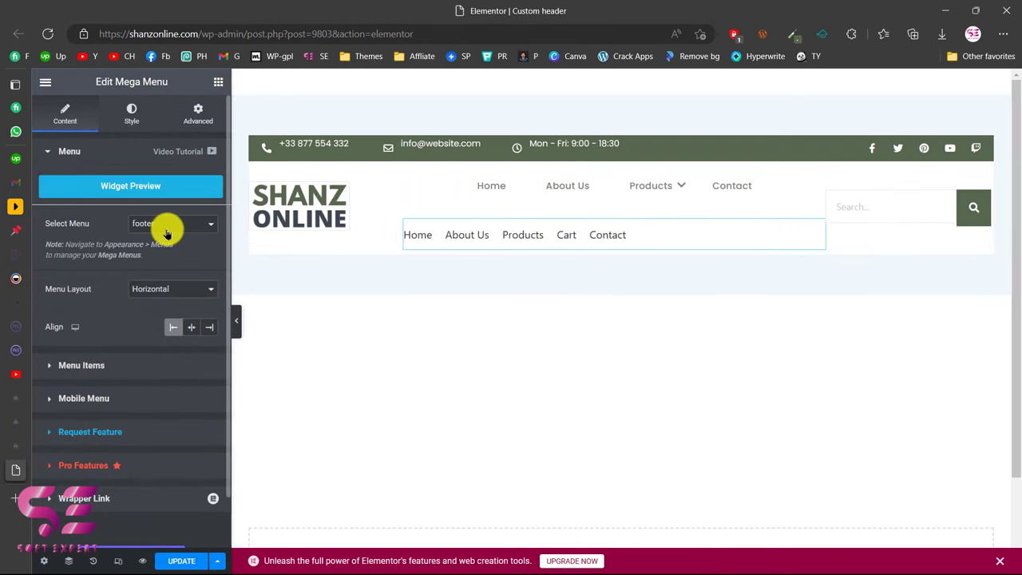
pyautogui.click(152, 251)
# Delete the old Nav Menu widget from the header and center-align the Mega Menu
pyautogui.rightClick(611, 189)
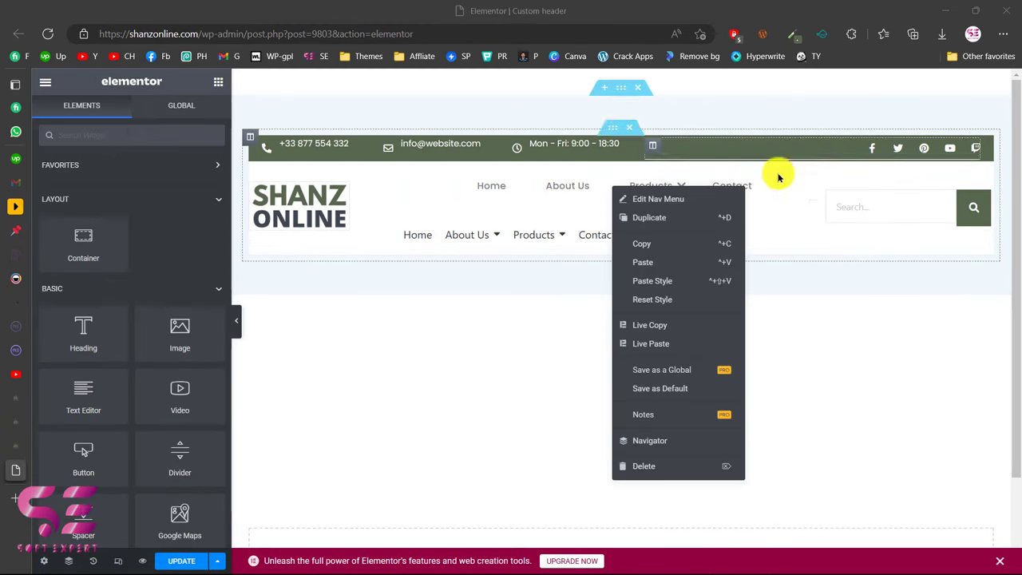
pyautogui.rightClick(769, 185)
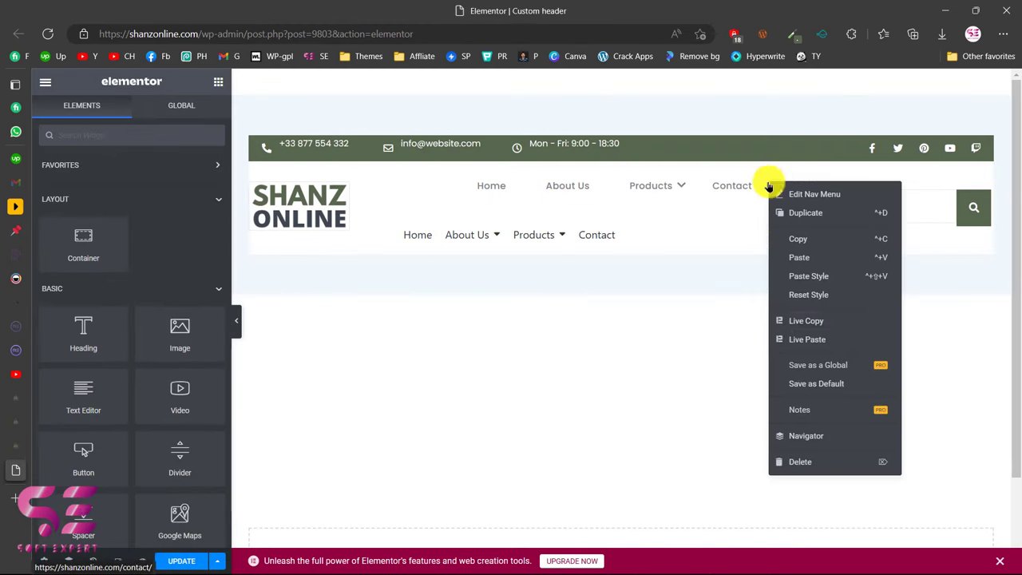
pyautogui.click(792, 461)
pyautogui.click(627, 205)
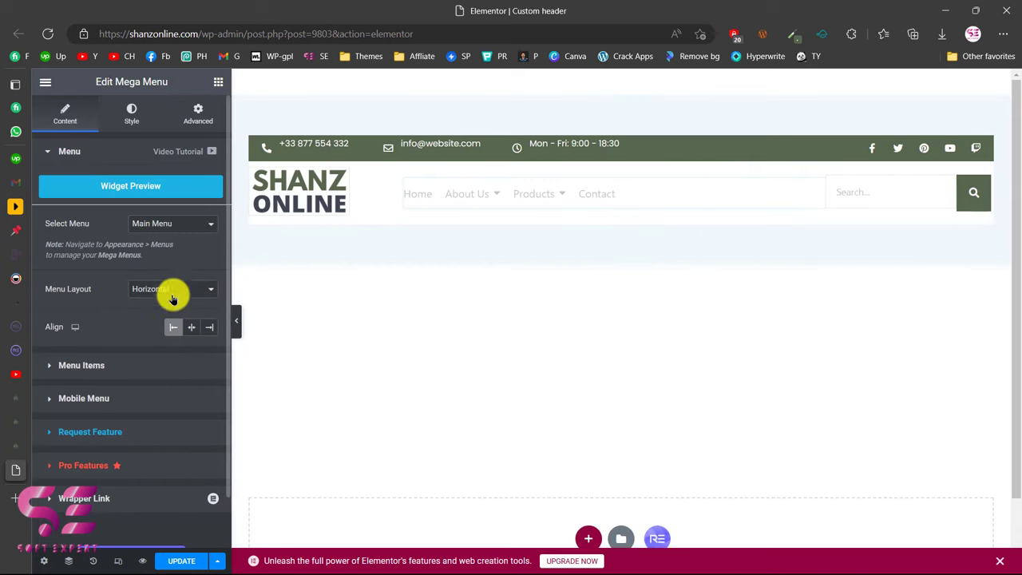
pyautogui.click(192, 329)
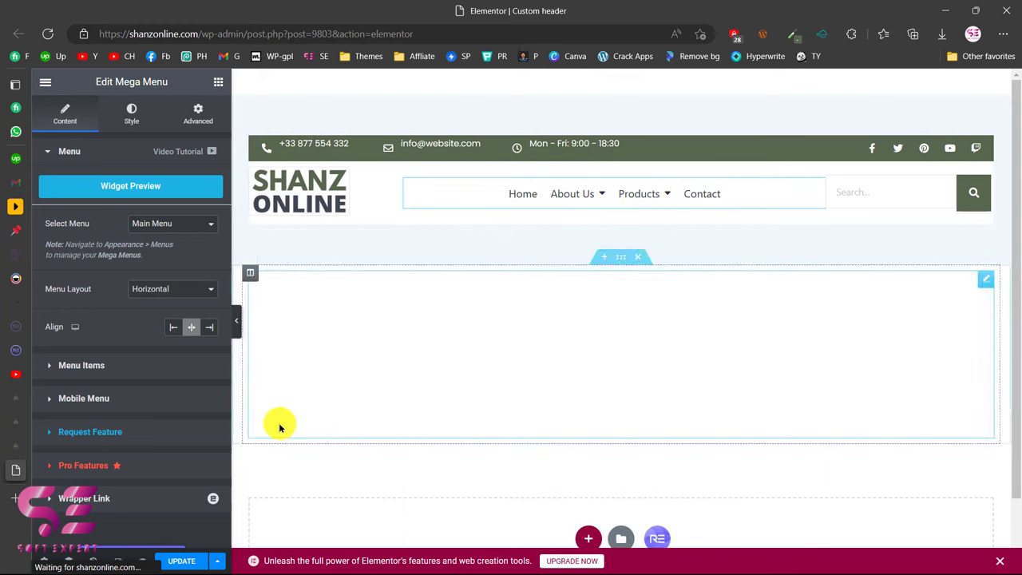
# Update the header template and check the Products dropdown on the live store page
pyautogui.click(185, 560)
pyautogui.click(39, 447)
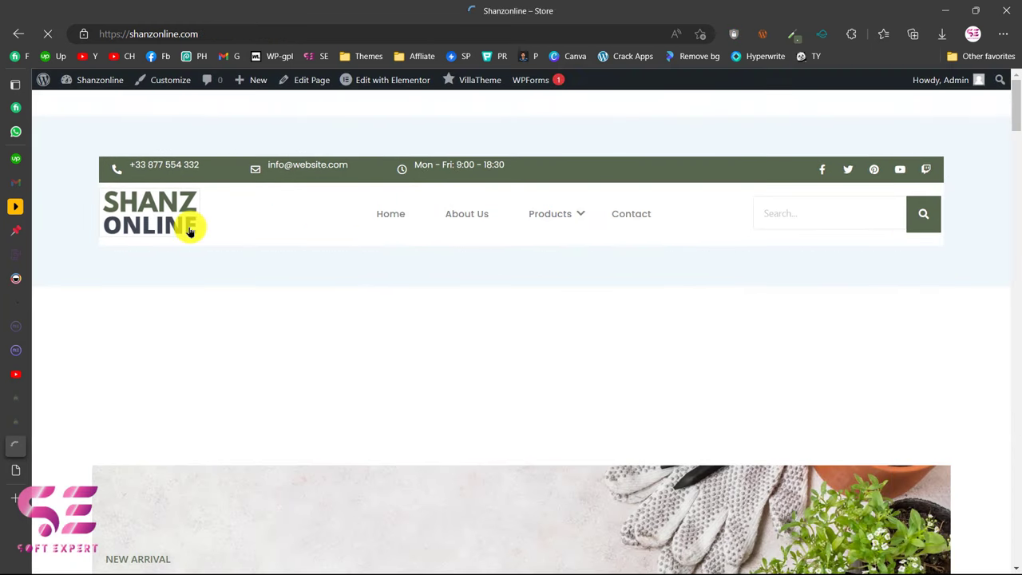
pyautogui.moveTo(525, 216)
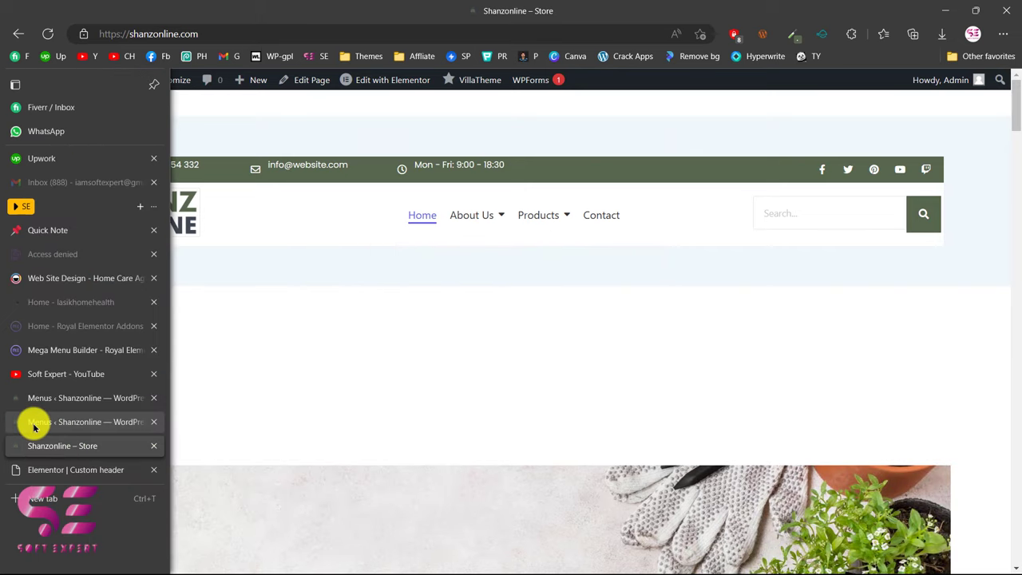
# Set the Products mega menu's dropdown width to Full Width in the WordPress menu settings, then save the menu
pyautogui.click(32, 422)
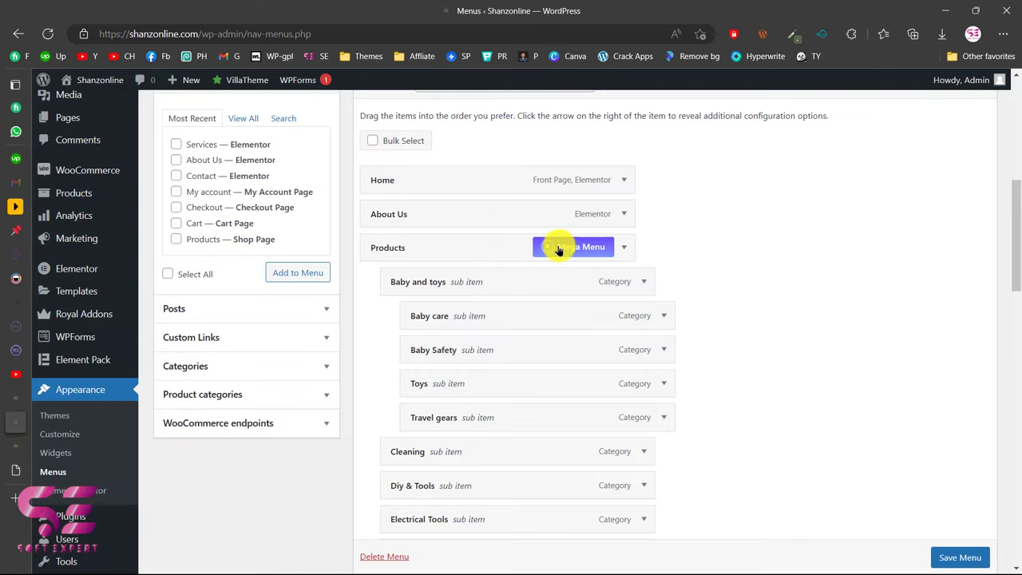
pyautogui.click(573, 246)
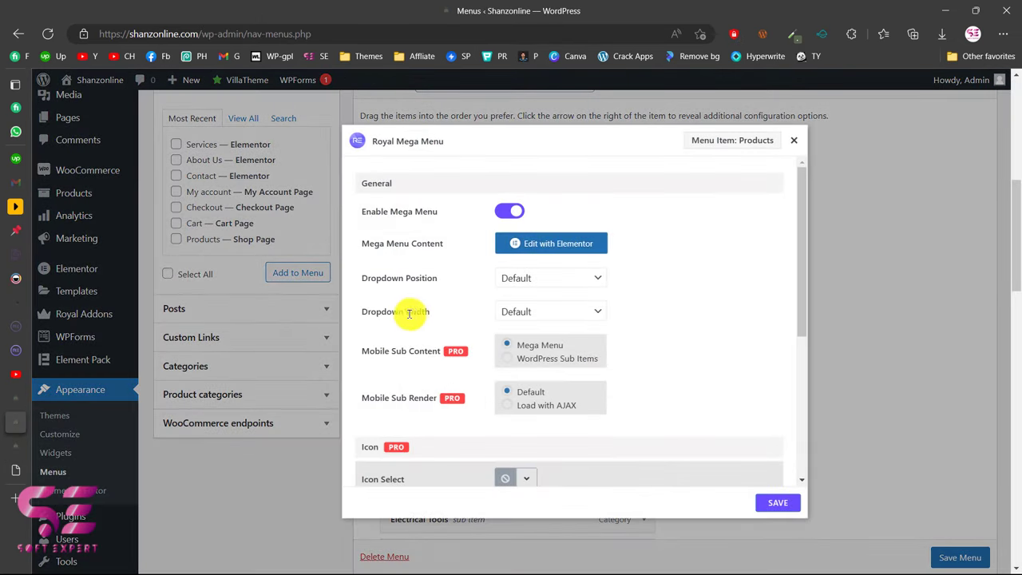
pyautogui.click(537, 314)
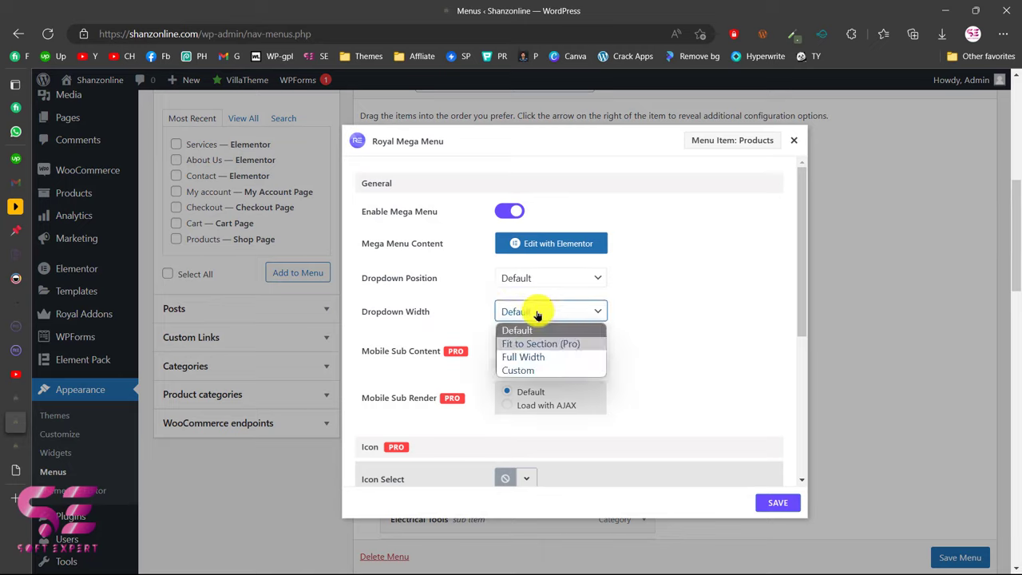
pyautogui.click(537, 358)
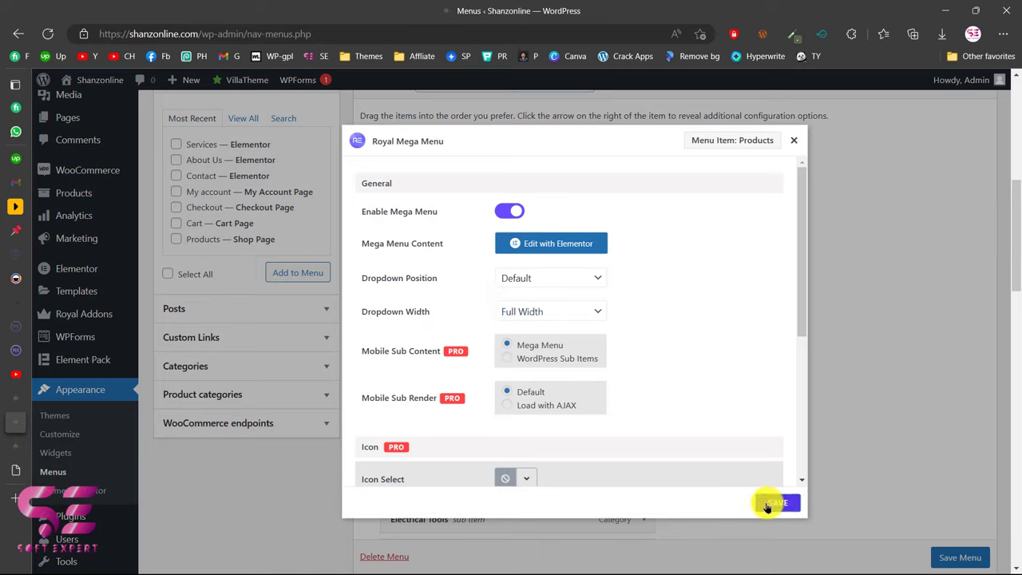
pyautogui.click(964, 564)
pyautogui.click(961, 559)
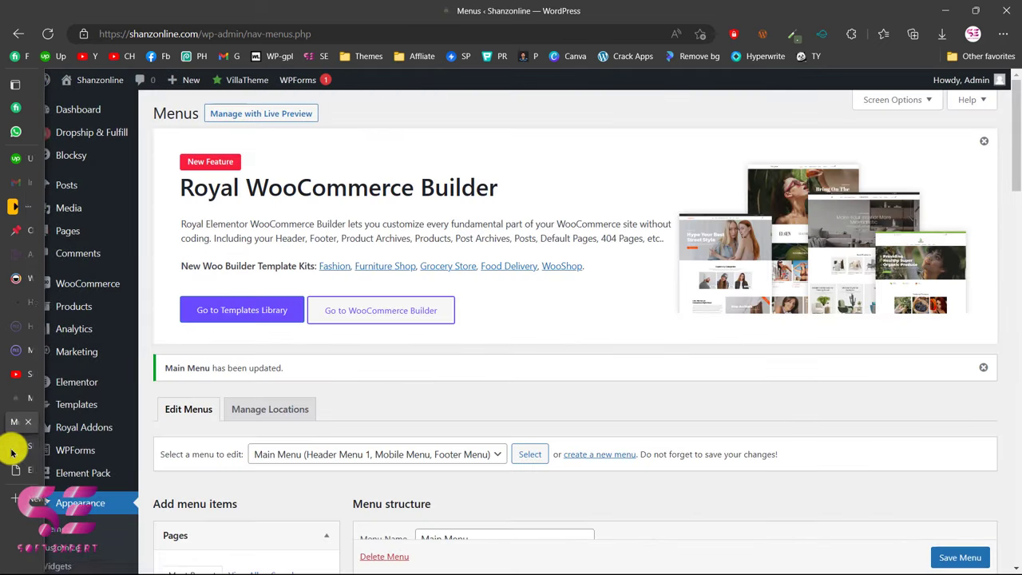
# Reload the store home page and examine the full-width Products mega menu
pyautogui.click(15, 445)
pyautogui.click(144, 225)
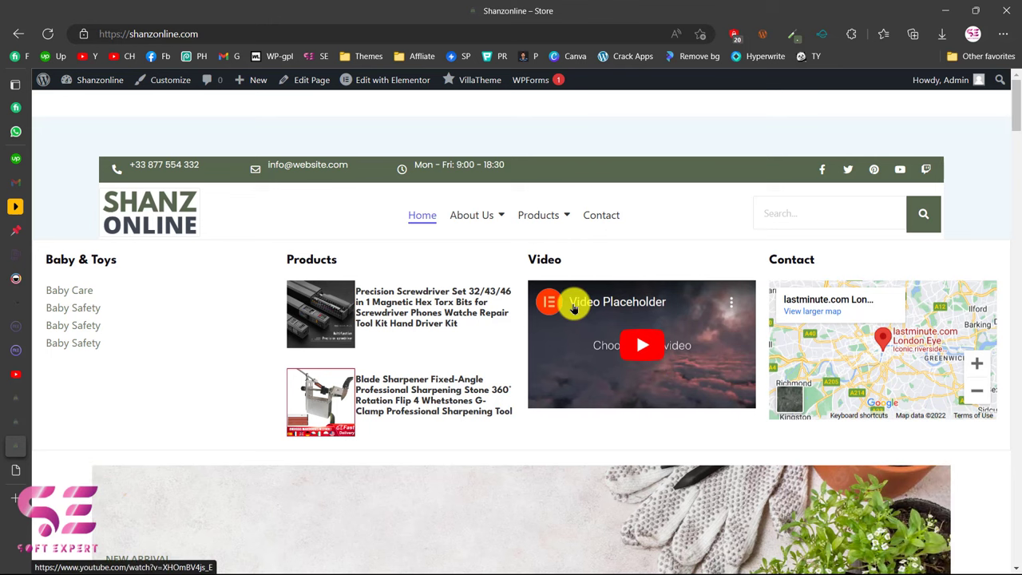
pyautogui.click(24, 471)
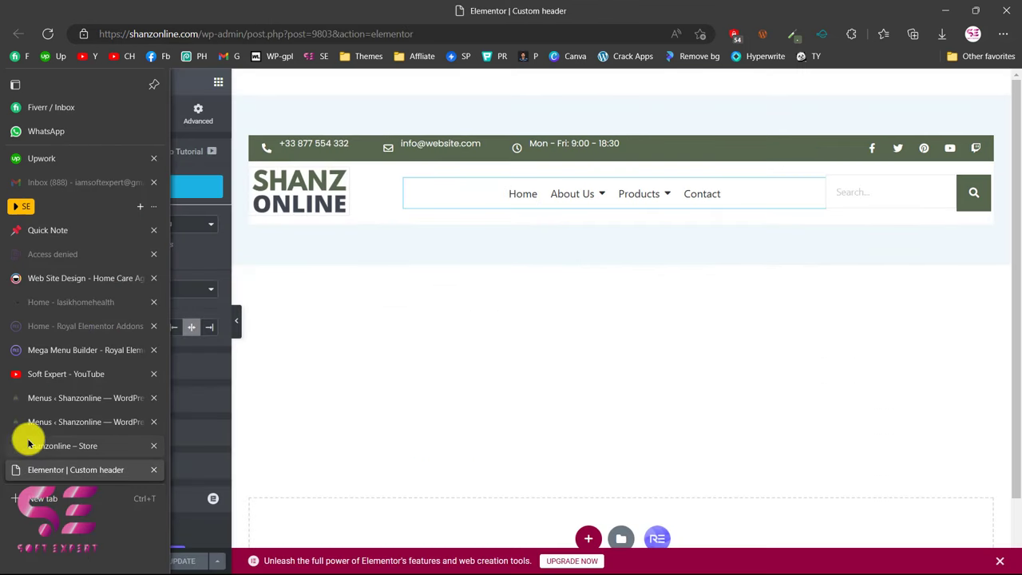
# Return to the WordPress menus and set the Products mega menu's dropdown to a custom width of 800 px, saving it
pyautogui.click(32, 421)
pyautogui.scroll(-5, 439, 445)
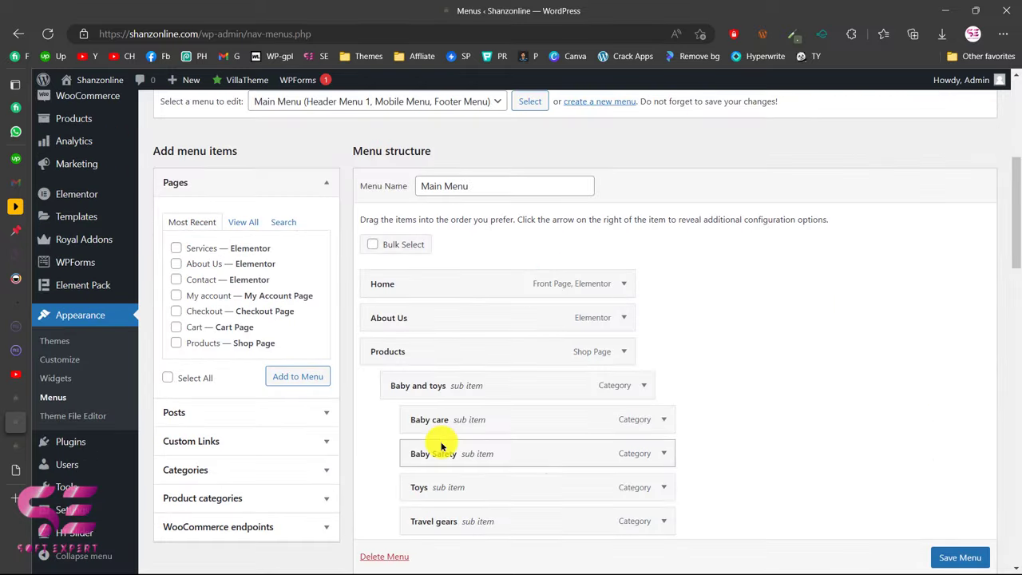
pyautogui.click(577, 351)
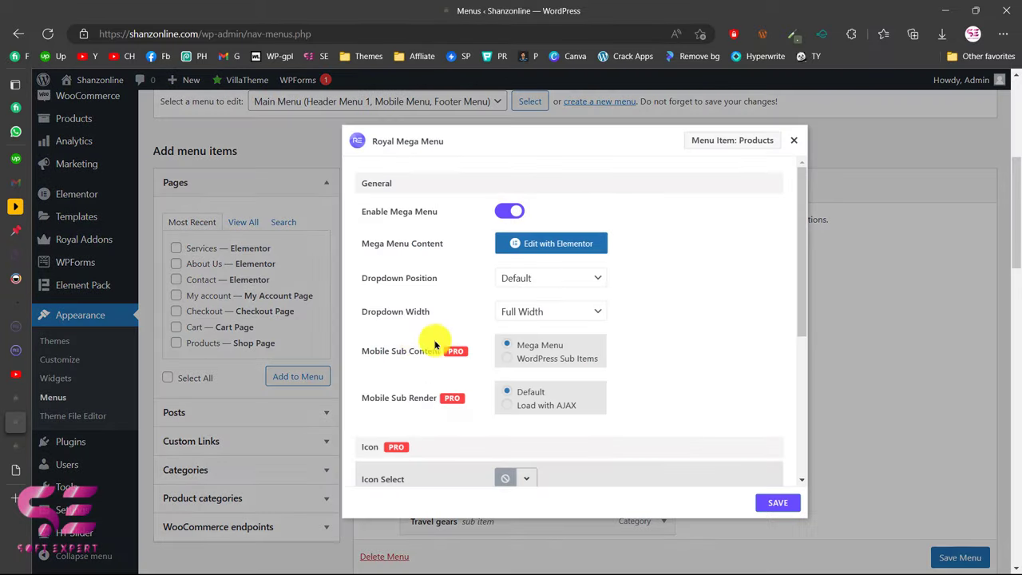
pyautogui.click(527, 311)
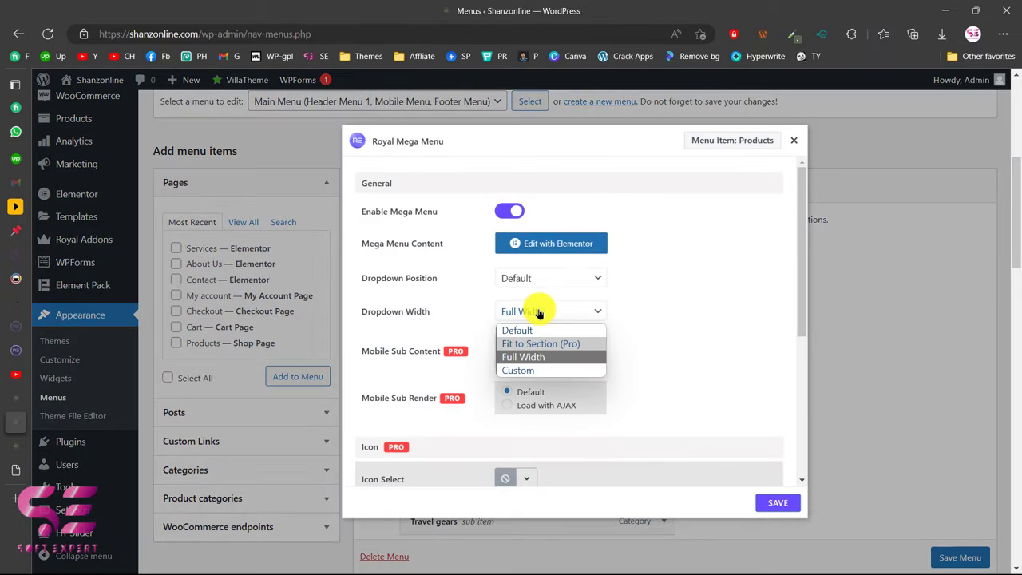
pyautogui.click(512, 370)
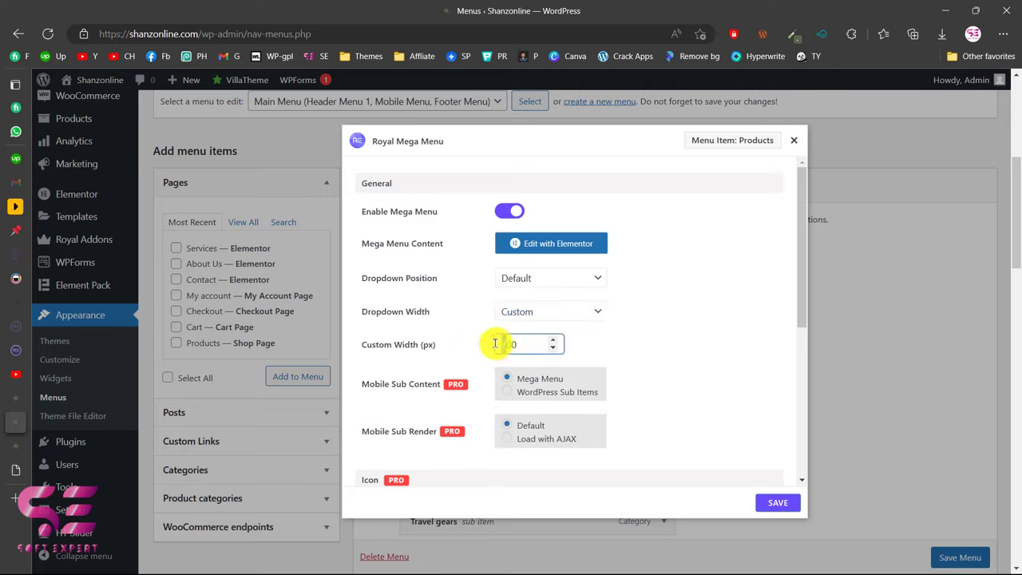
pyautogui.click(768, 503)
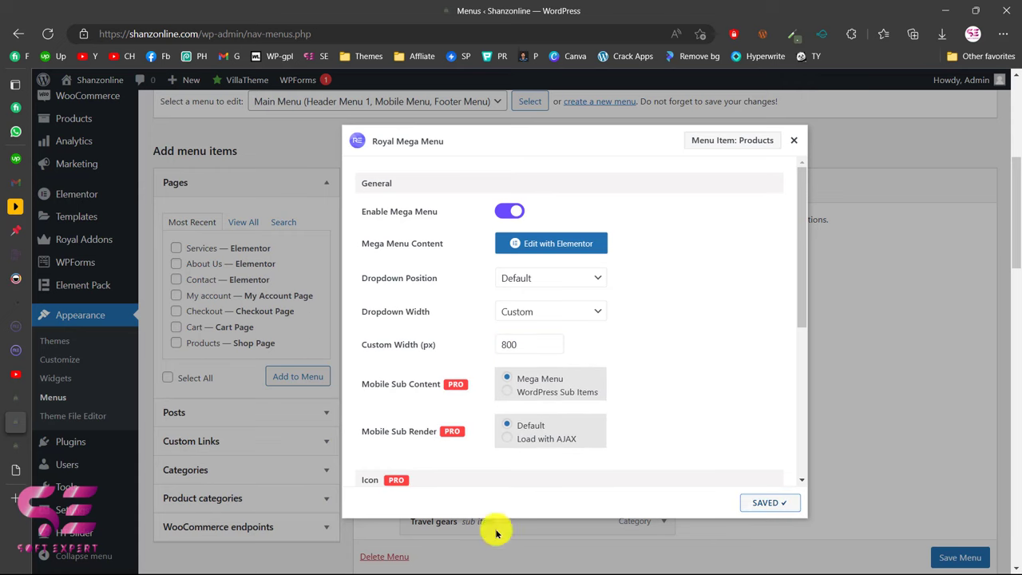
# Examine the custom-width Products mega menu on the live store page
pyautogui.click(12, 448)
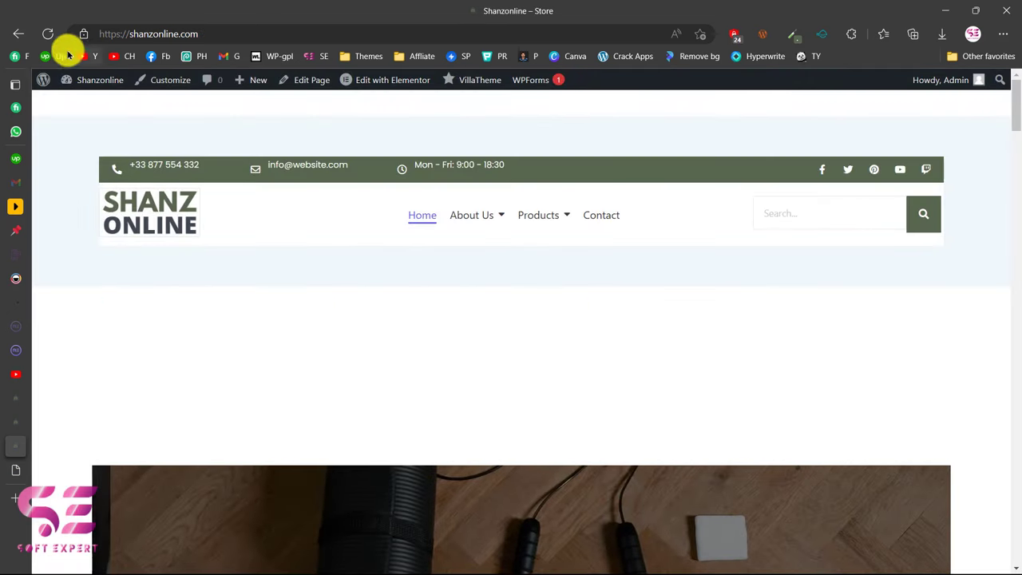
pyautogui.moveTo(538, 215)
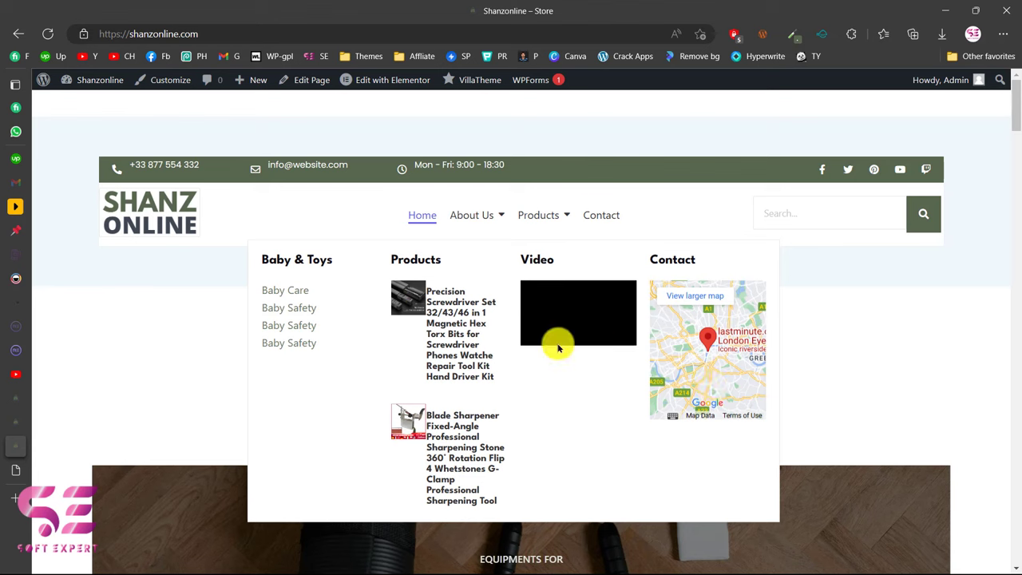